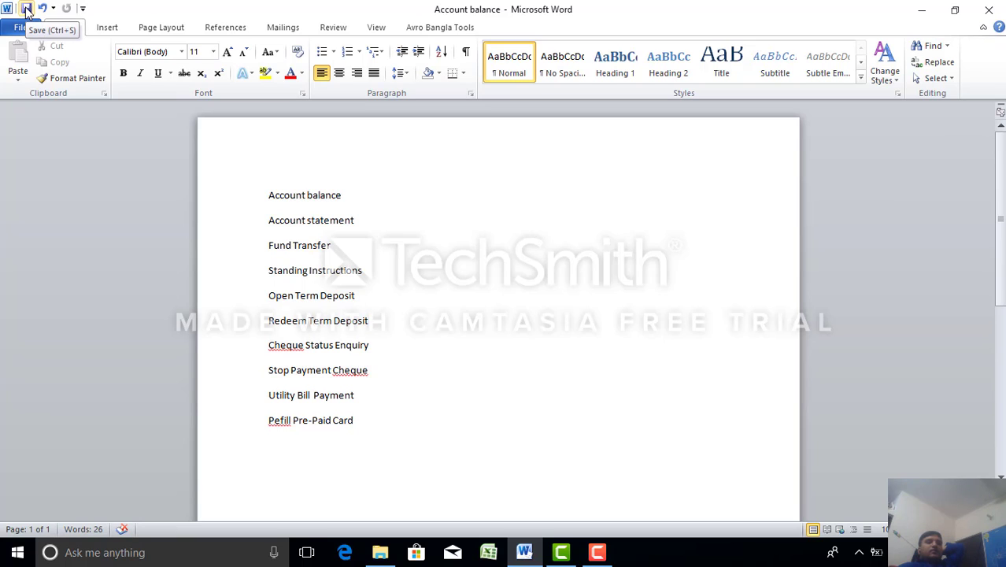
Step: Save the document
{"action": "left_click", "coordinate": [27, 10]}
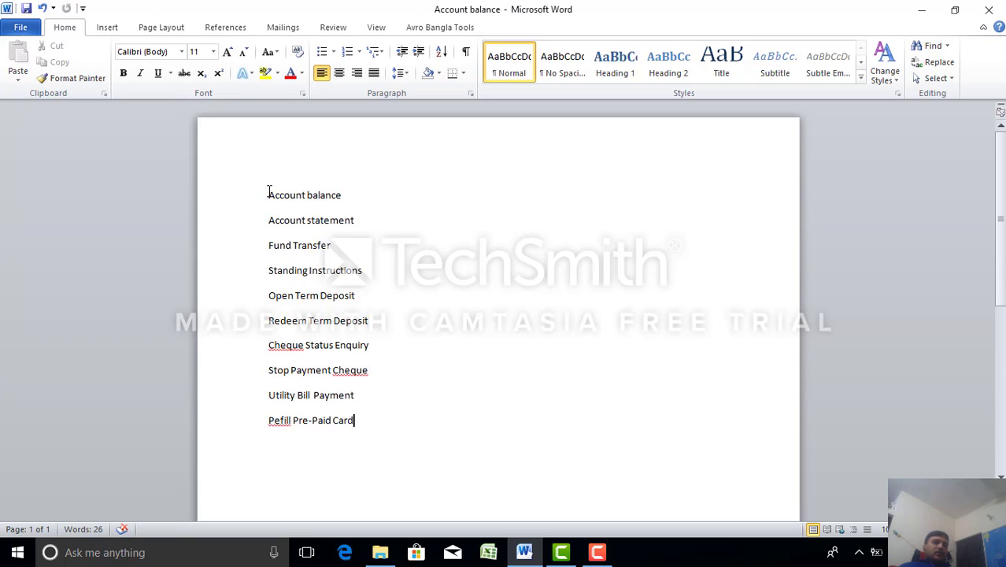
{"action": "left_click_drag", "start_coordinate": [268, 193], "coordinate": [359, 450]}
{"action": "left_click", "coordinate": [585, 370]}
{"action": "left_click", "coordinate": [115, 30]}
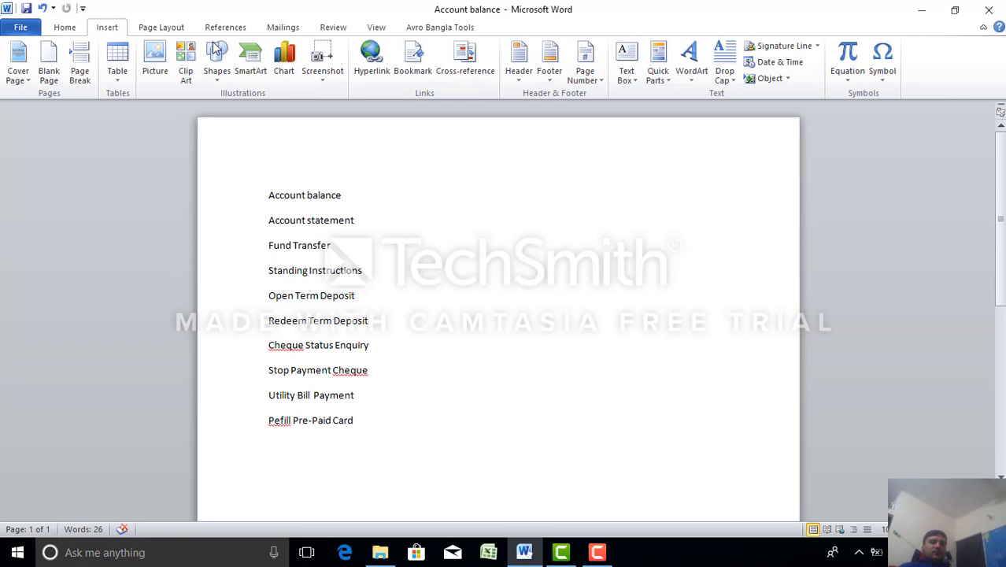
{"action": "left_click", "coordinate": [63, 28]}
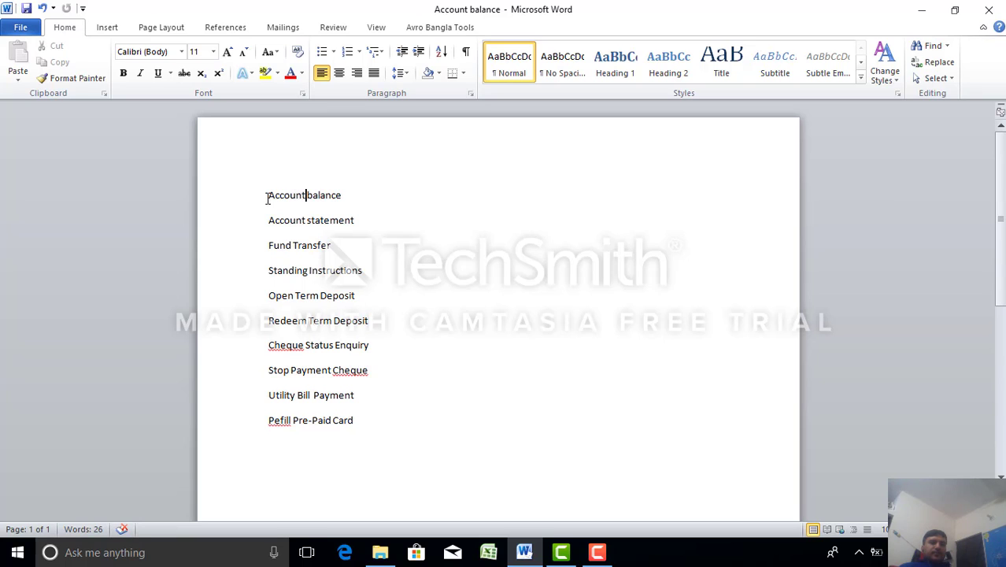
{"action": "left_click_drag", "start_coordinate": [268, 196], "coordinate": [331, 199]}
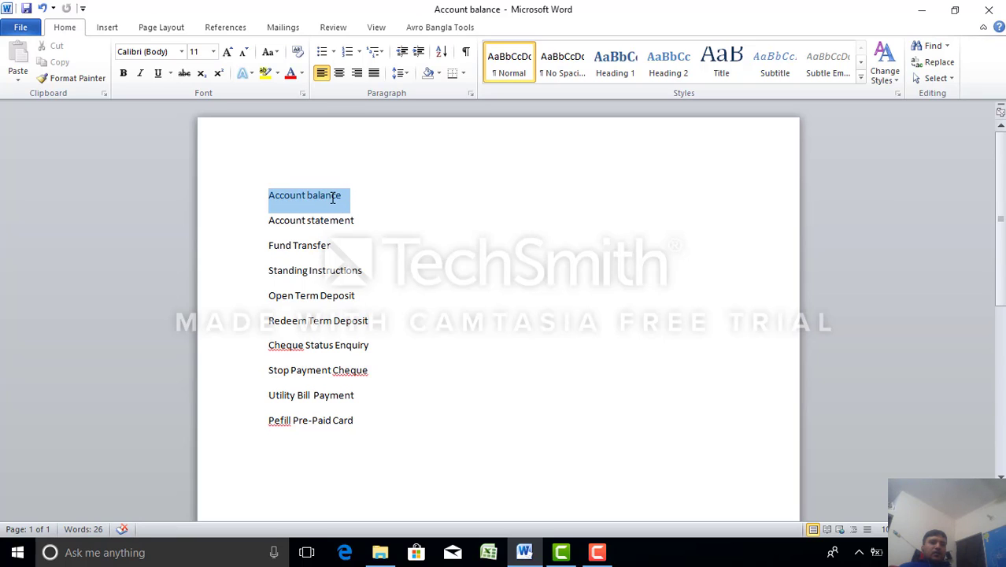
{"action": "left_click", "coordinate": [488, 293]}
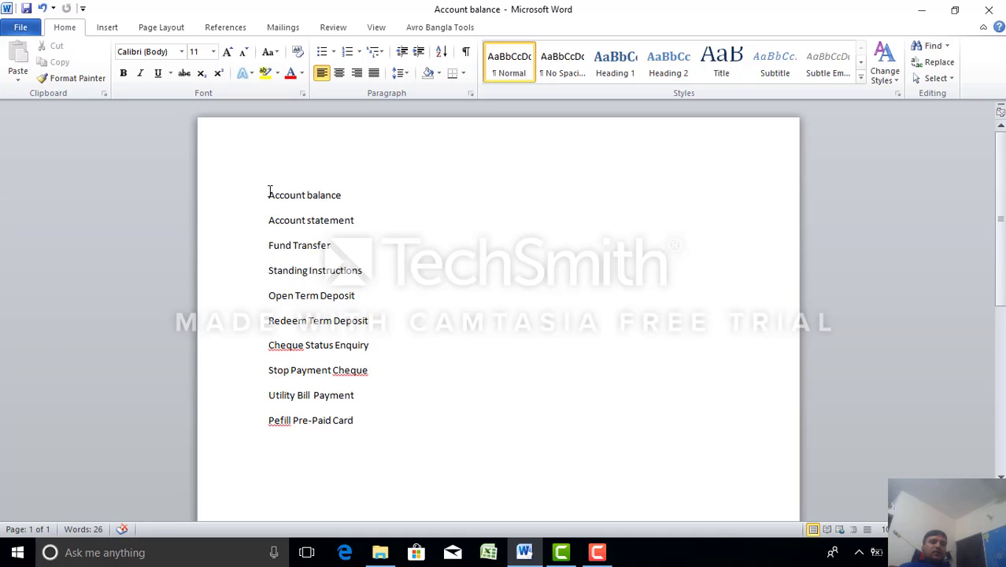
Step: Copy the "Account balance" line and place the cursor on a new line below "Pefill Pre-Paid Card"
{"action": "left_click_drag", "start_coordinate": [269, 195], "coordinate": [348, 197]}
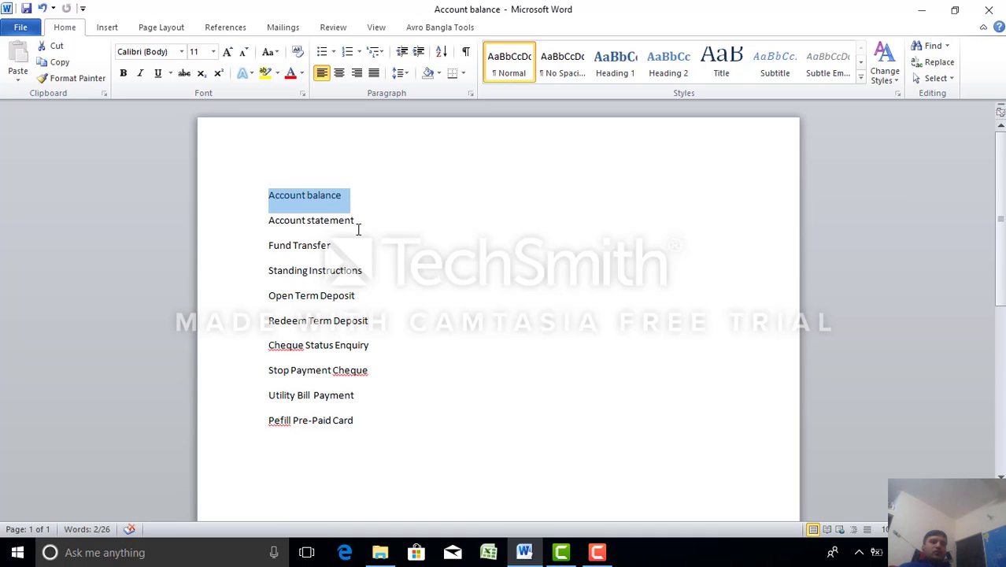
{"action": "left_click", "coordinate": [55, 62]}
{"action": "left_click", "coordinate": [314, 446]}
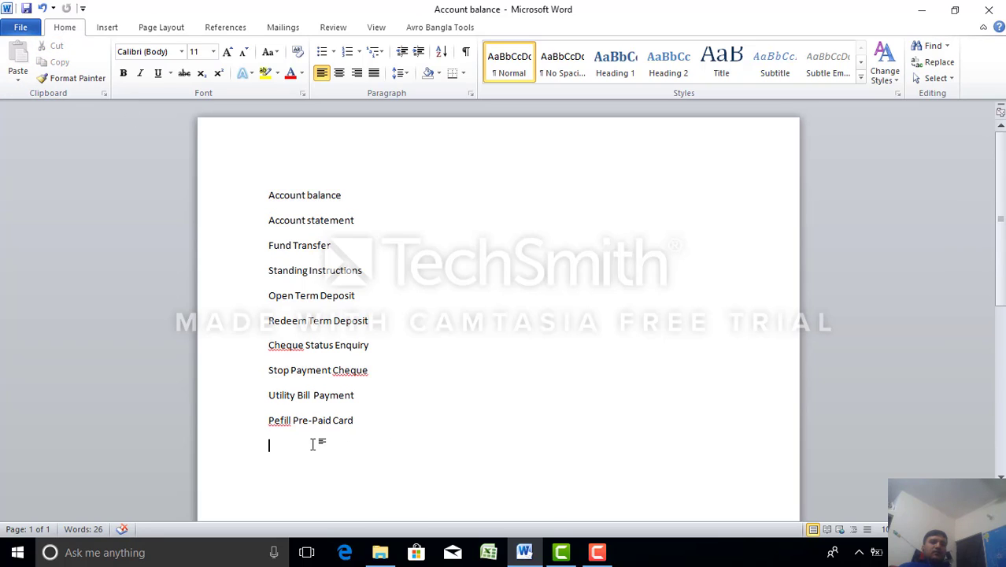
{"action": "left_click", "coordinate": [362, 221]}
{"action": "left_click_drag", "start_coordinate": [268, 185], "coordinate": [387, 197]}
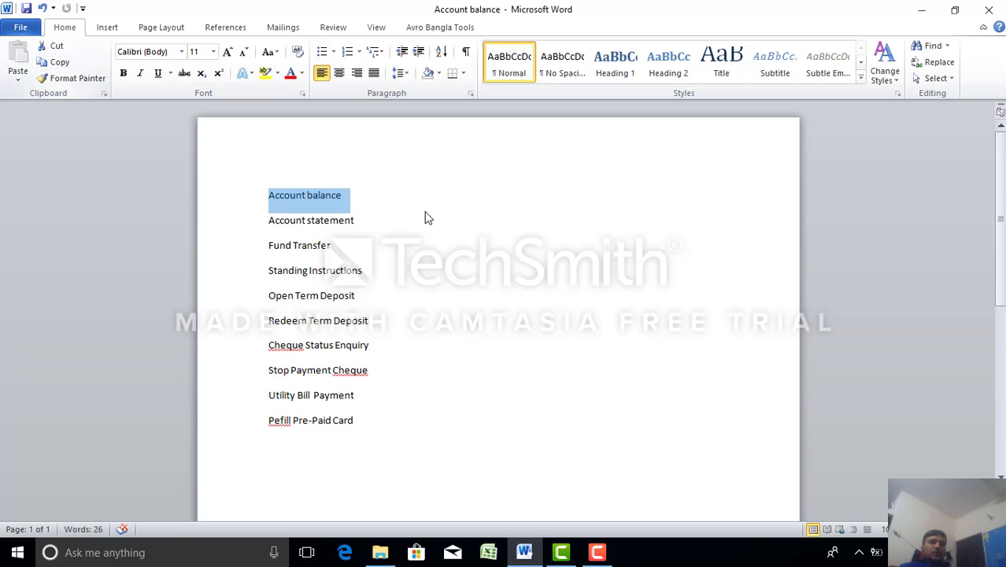
{"action": "left_click", "coordinate": [343, 197]}
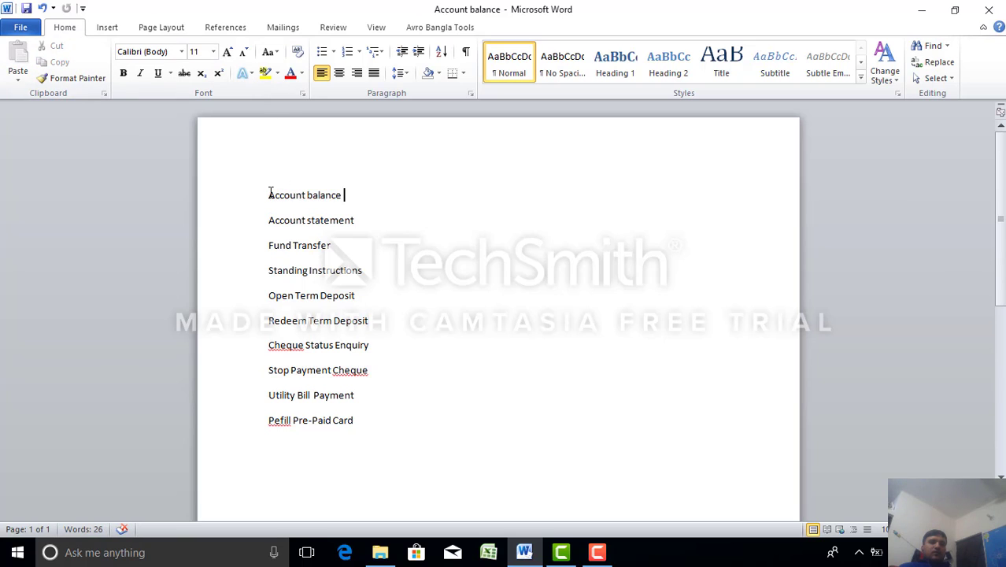
{"action": "left_click_drag", "start_coordinate": [269, 193], "coordinate": [376, 200]}
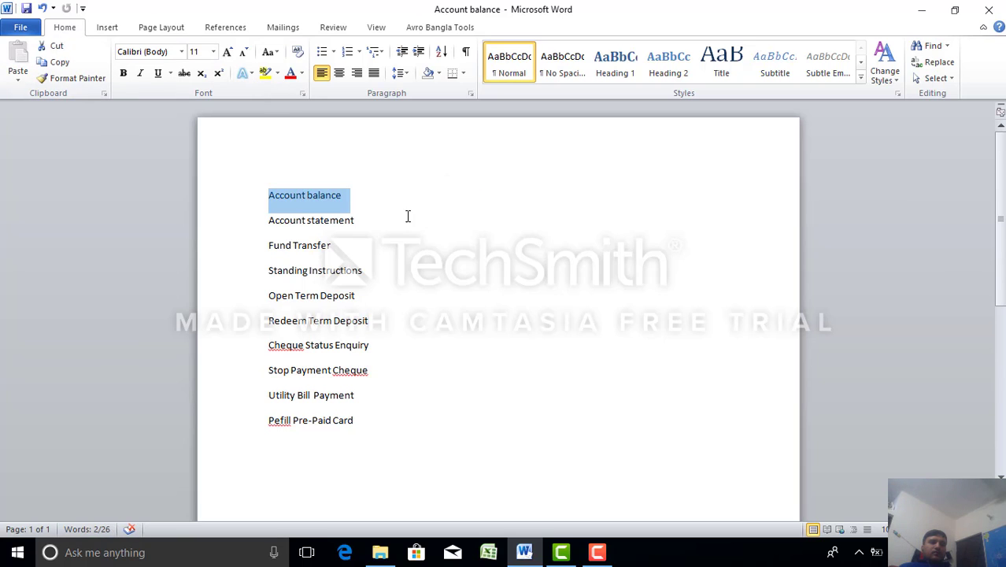
{"action": "left_click", "coordinate": [410, 218]}
Step: Cut the "Account balance" line from the top of the list and paste it below "Pefill Pre-Paid Card"
{"action": "left_click", "coordinate": [268, 194]}
{"action": "left_click_drag", "start_coordinate": [280, 196], "coordinate": [364, 198]}
{"action": "left_click", "coordinate": [50, 47]}
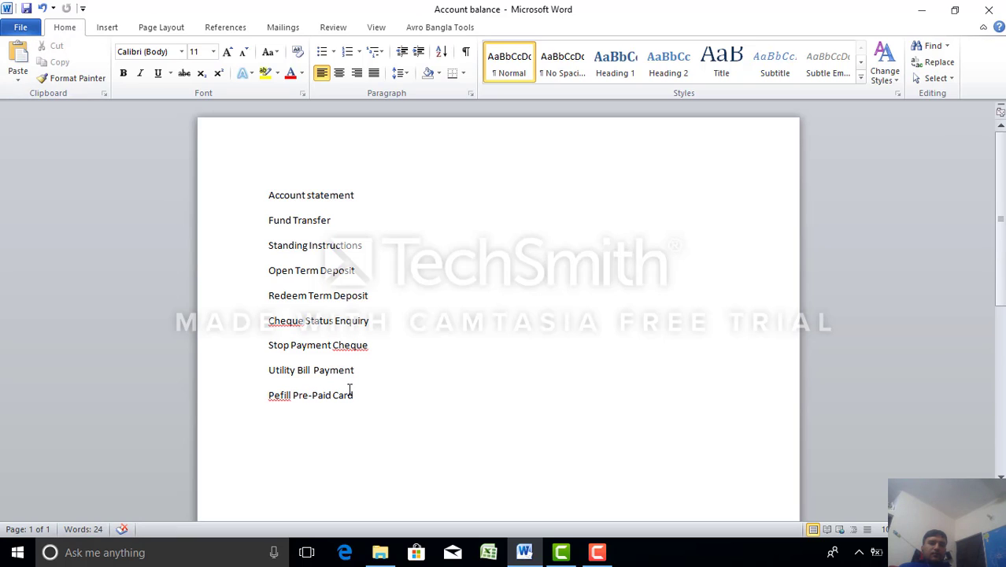
{"action": "left_click", "coordinate": [270, 411]}
{"action": "double_click", "coordinate": [271, 417]}
{"action": "left_click", "coordinate": [279, 426]}
{"action": "left_click", "coordinate": [17, 59]}
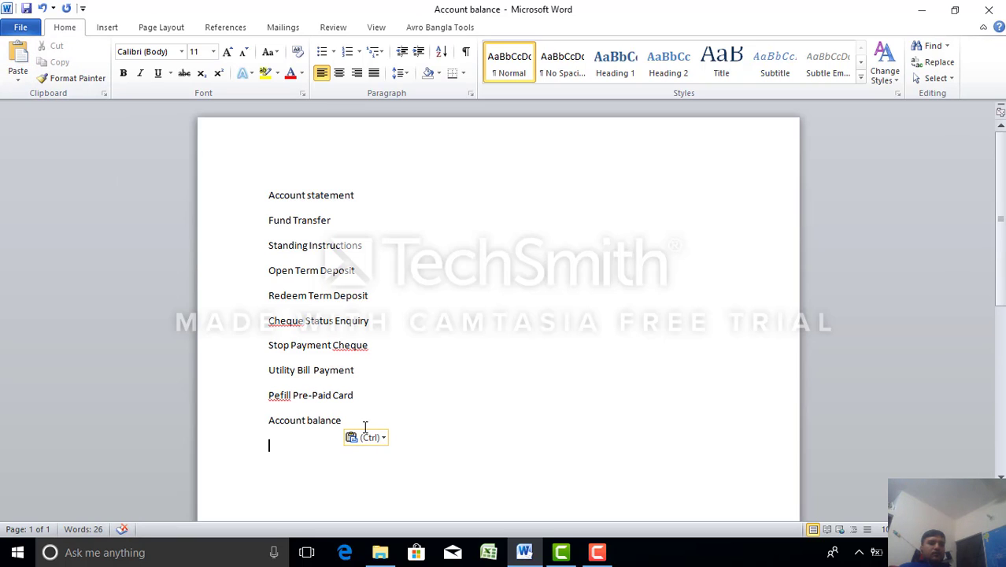
Step: Cut "Account balance" from the end of the list and paste it on a new blank line above "Account statement"
{"action": "left_click_drag", "start_coordinate": [358, 425], "coordinate": [281, 420]}
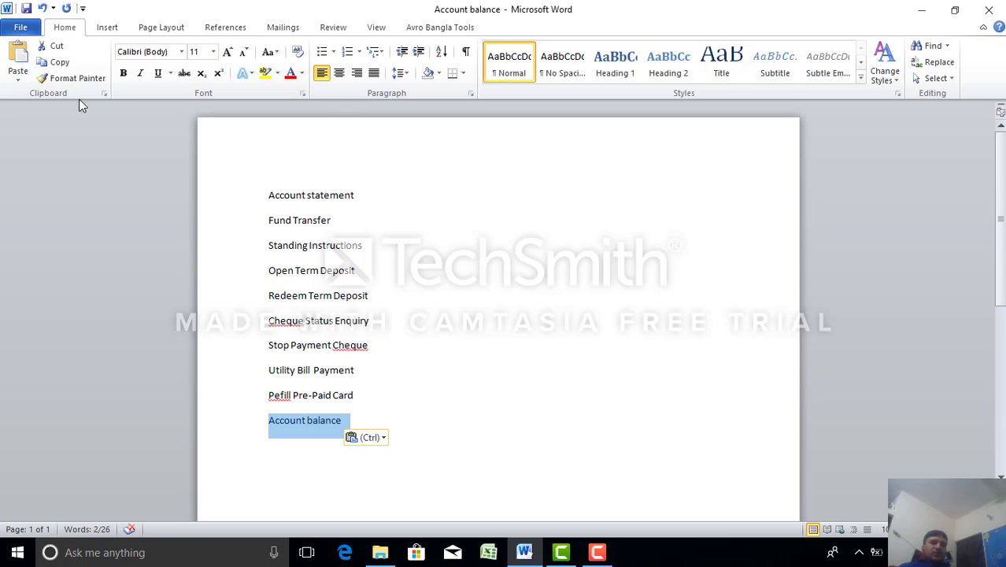
{"action": "left_click", "coordinate": [51, 45]}
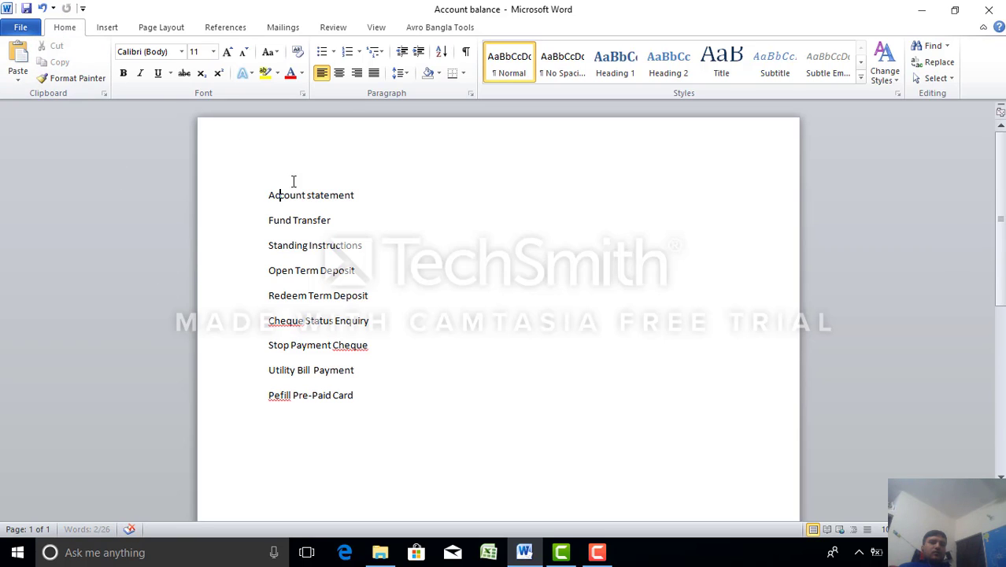
{"action": "double_click", "coordinate": [281, 173]}
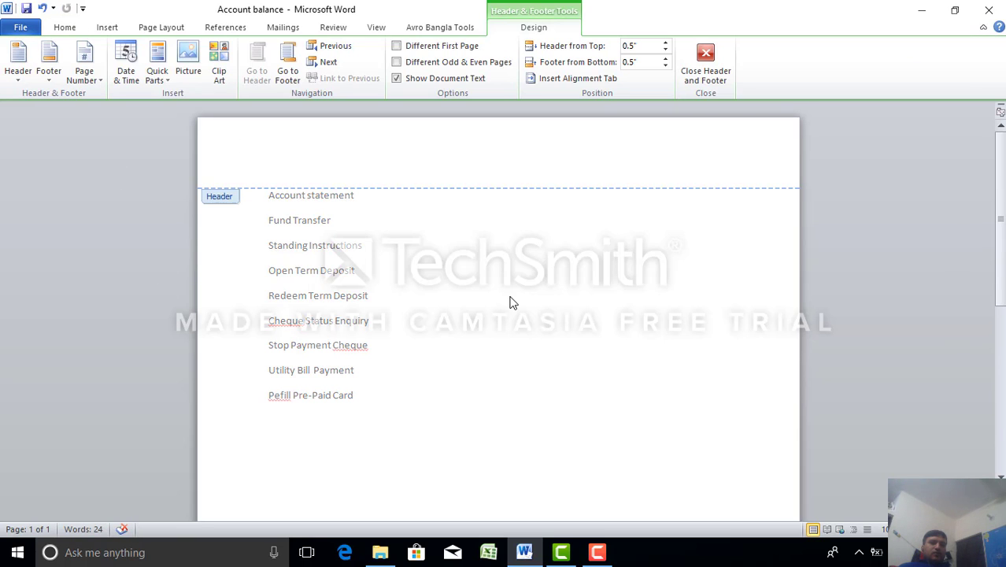
{"action": "double_click", "coordinate": [549, 271]}
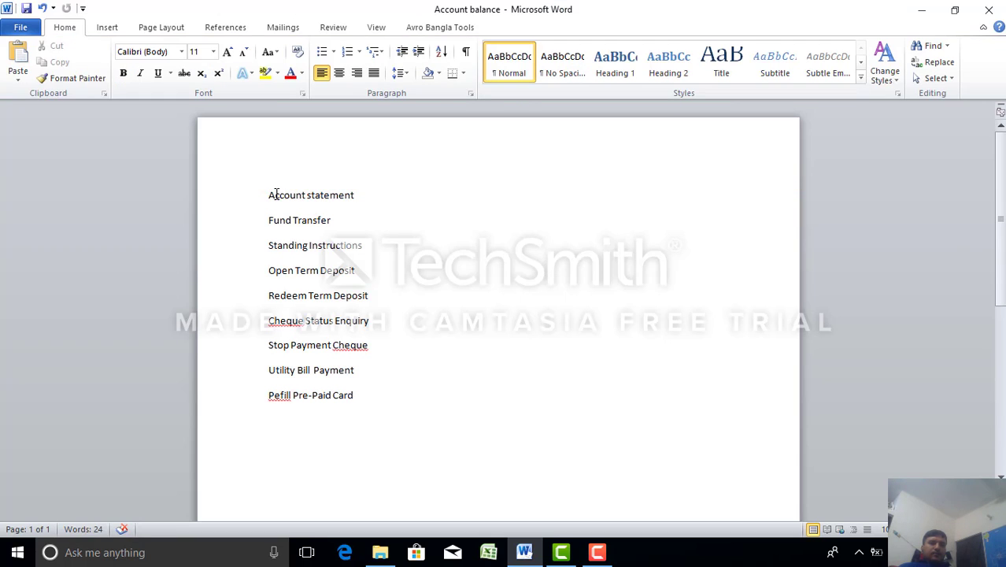
{"action": "key", "text": "Return"}
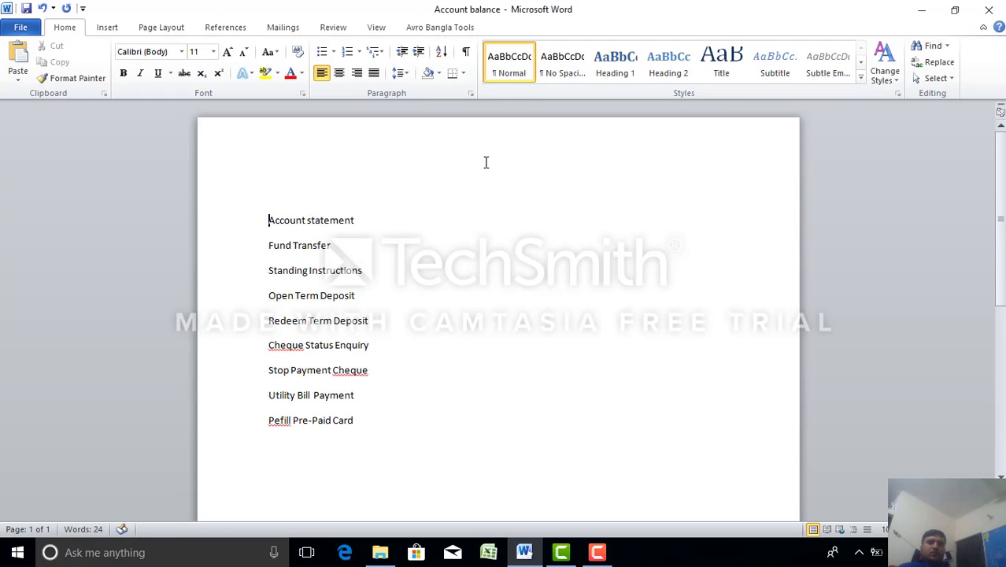
{"action": "left_click", "coordinate": [299, 196]}
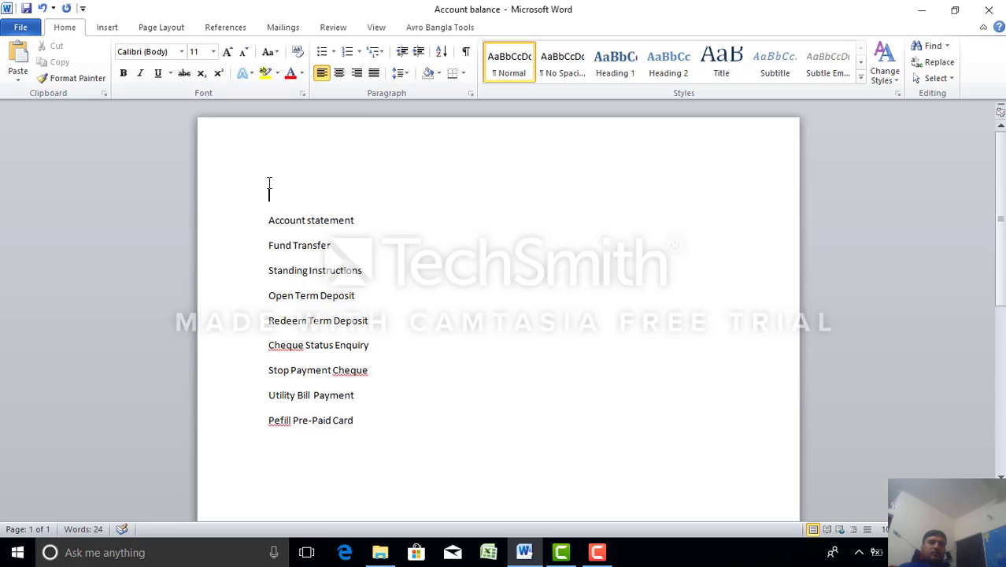
{"action": "left_click", "coordinate": [17, 60]}
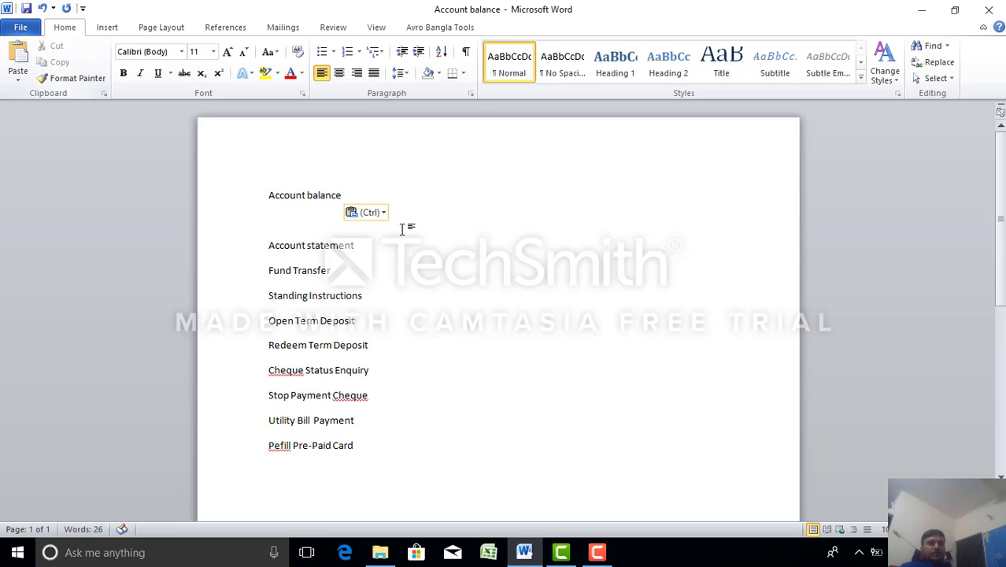
Step: Undo the stray cursor placement beside "Fund Transfer" and save the document
{"action": "left_click", "coordinate": [333, 270]}
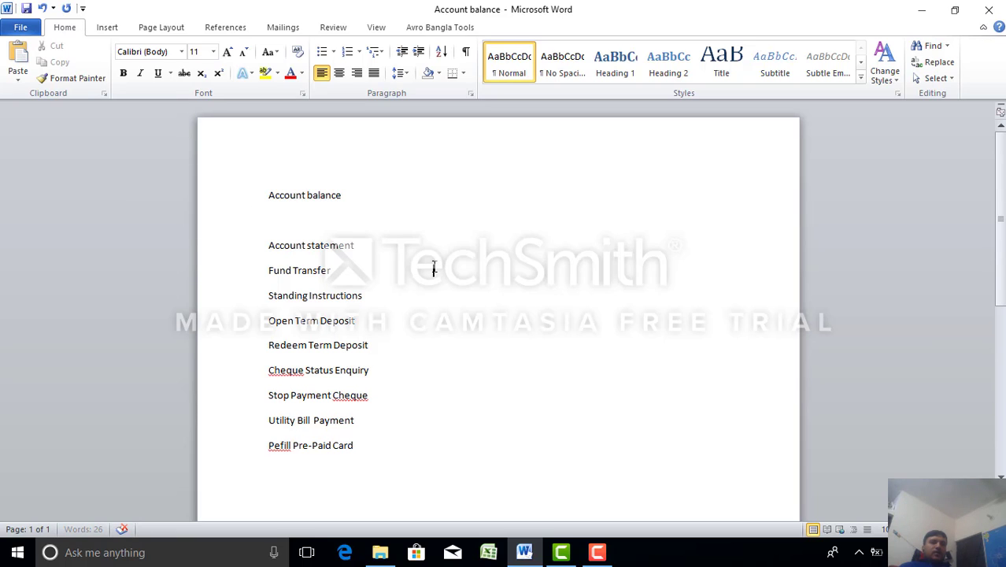
{"action": "key", "text": "ctrl+z"}
{"action": "double_click", "coordinate": [308, 248]}
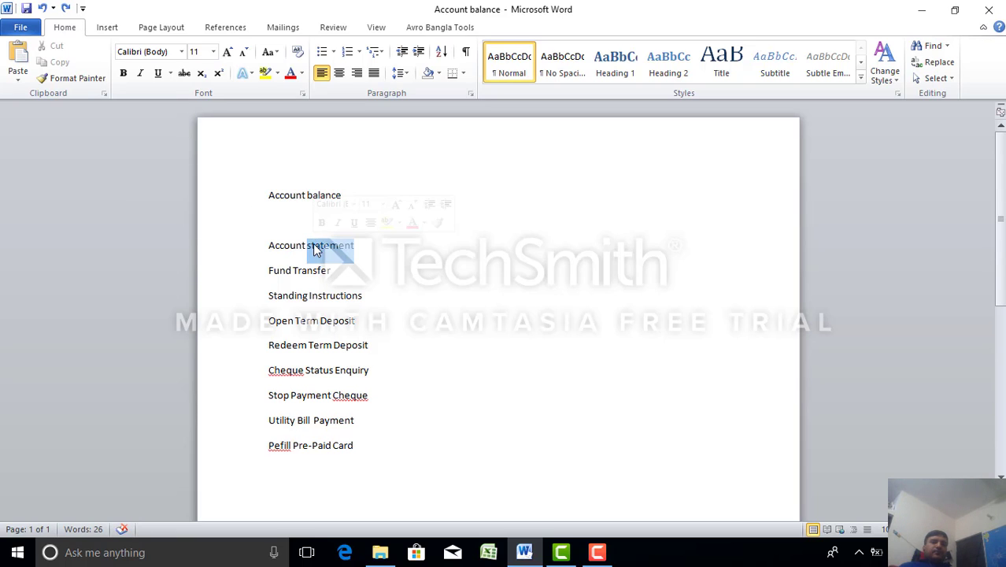
{"action": "left_click", "coordinate": [613, 281]}
{"action": "left_click", "coordinate": [25, 10]}
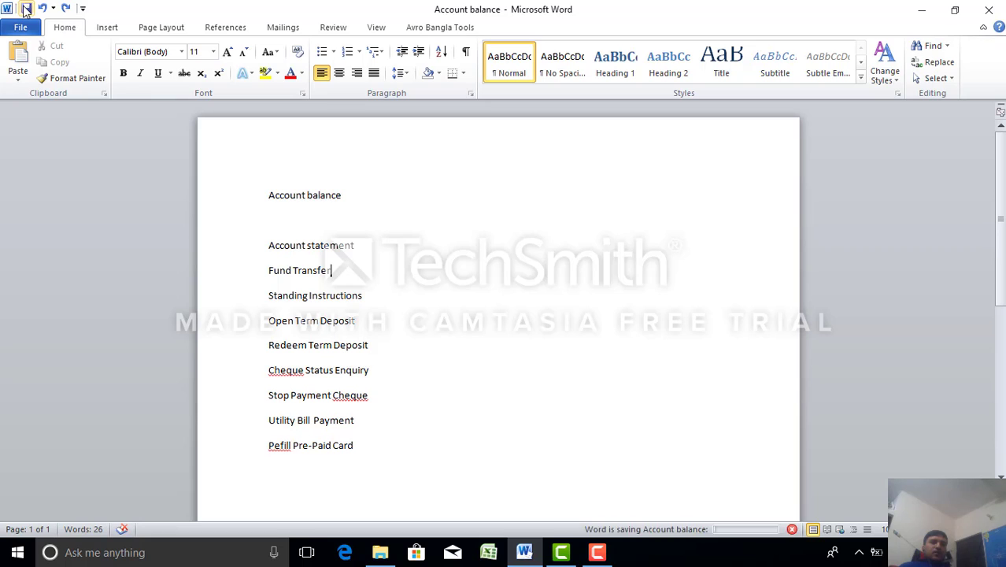
{"action": "left_click", "coordinate": [309, 223]}
{"action": "double_click", "coordinate": [298, 196]}
{"action": "left_click", "coordinate": [354, 221]}
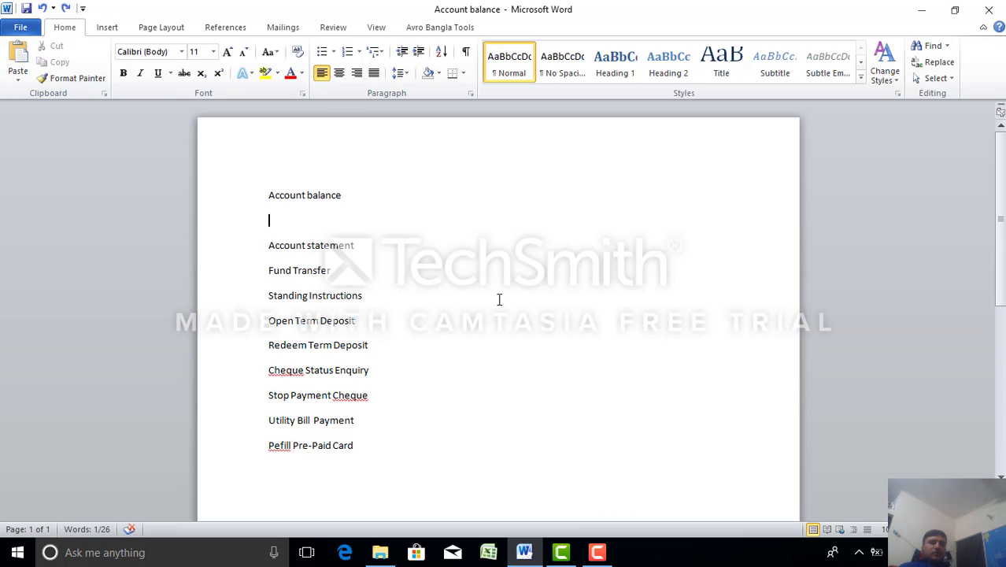
{"action": "double_click", "coordinate": [310, 195]}
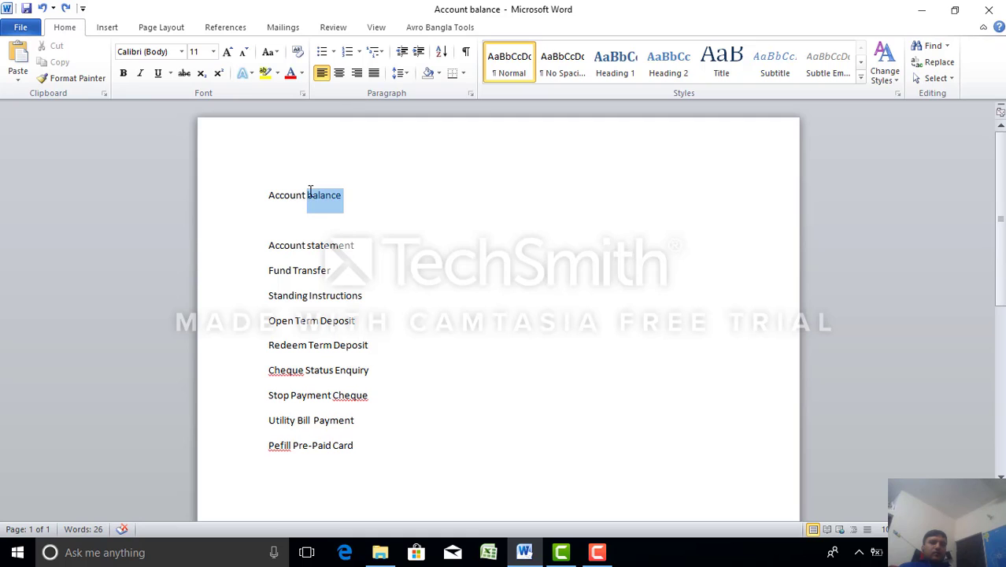
{"action": "left_click", "coordinate": [246, 205]}
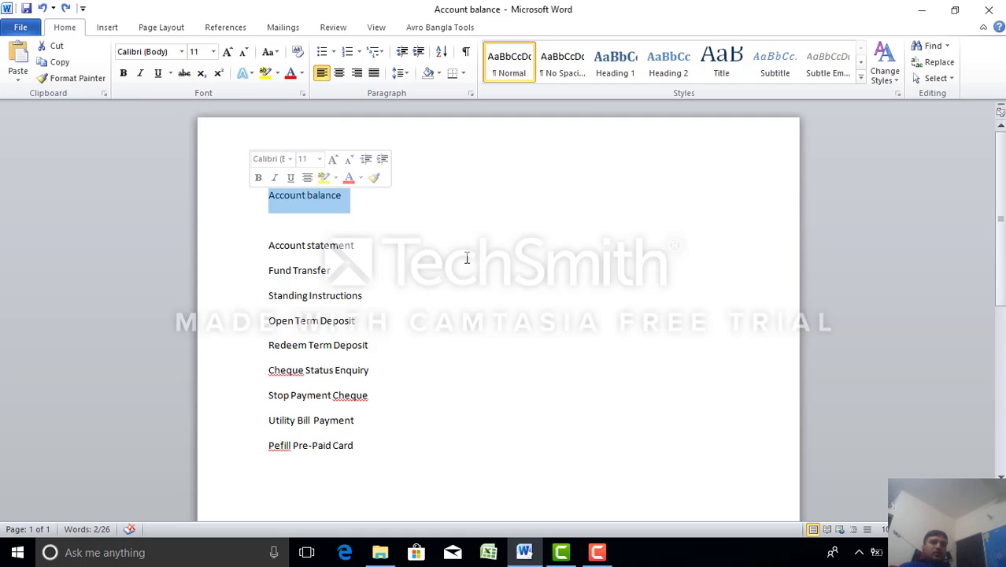
{"action": "left_click", "coordinate": [446, 242]}
Step: Copy the "Account balance" line and paste the duplicate on the blank line directly below it
{"action": "left_click_drag", "start_coordinate": [270, 197], "coordinate": [358, 200]}
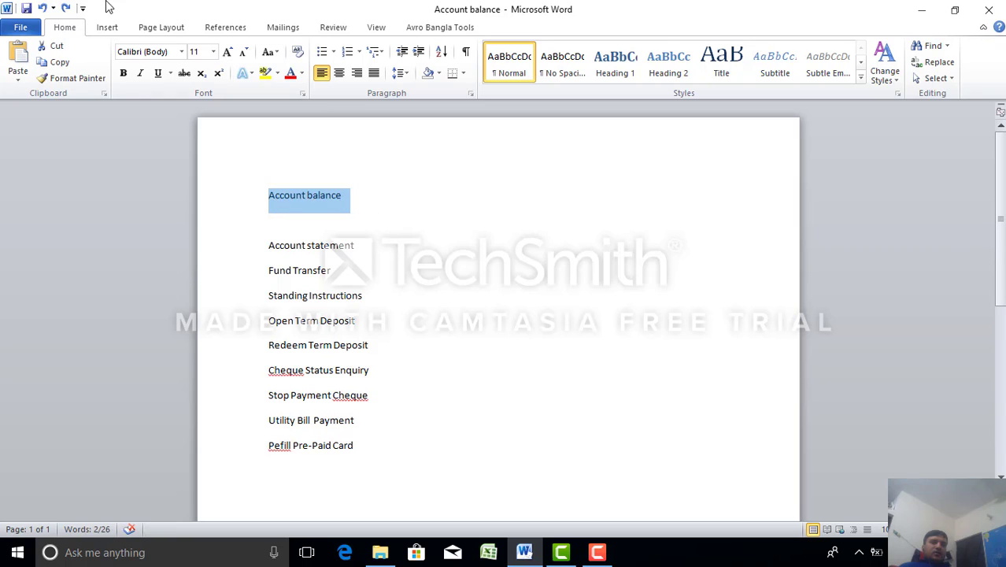
{"action": "left_click", "coordinate": [53, 65]}
{"action": "left_click", "coordinate": [285, 229]}
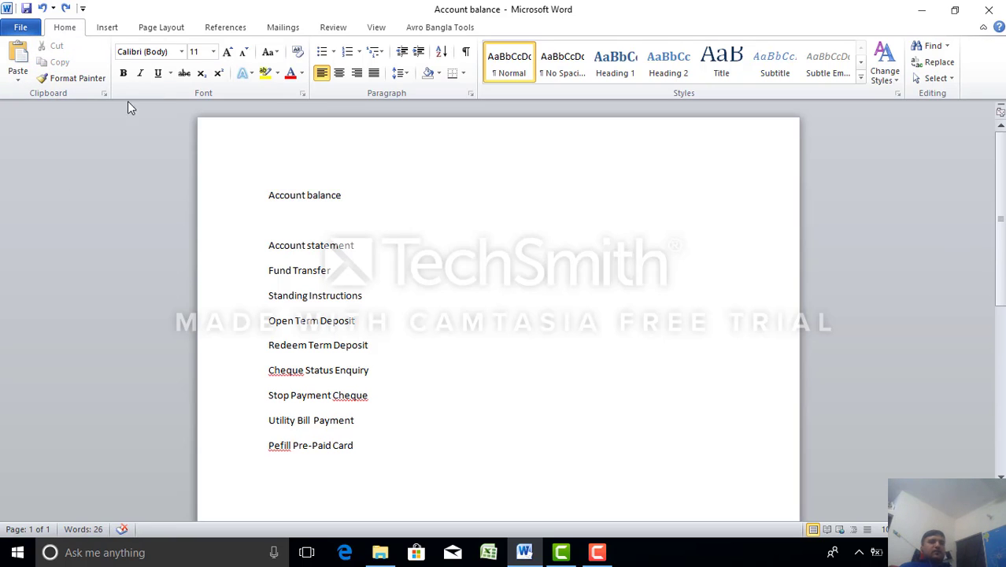
{"action": "left_click", "coordinate": [17, 63]}
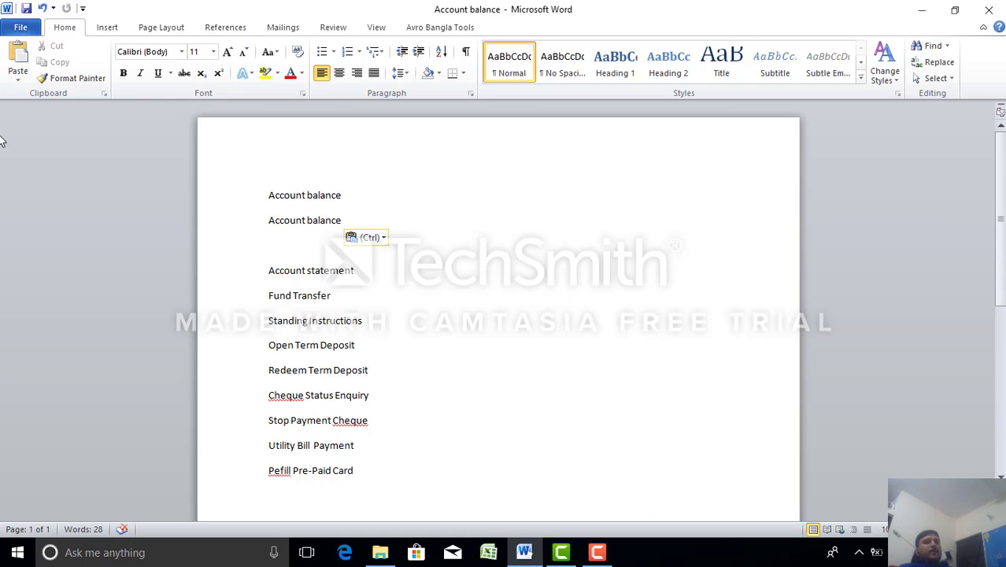
Step: Cut the first of the two "Account balance" lines and paste it below "Pefill Pre-Paid Card"
{"action": "left_click_drag", "start_coordinate": [264, 196], "coordinate": [360, 198]}
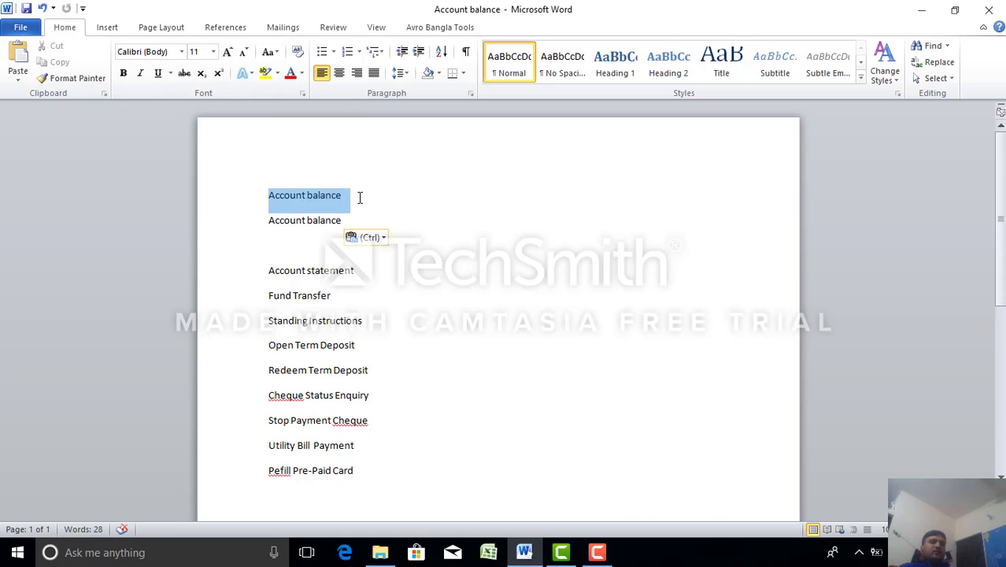
{"action": "left_click", "coordinate": [57, 49]}
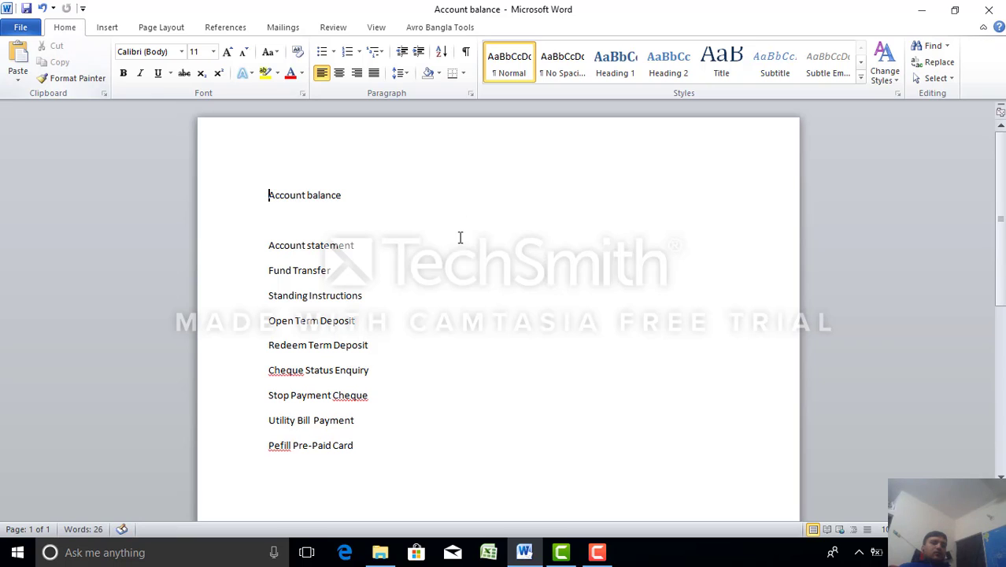
{"action": "left_click", "coordinate": [307, 222]}
{"action": "left_click", "coordinate": [296, 466]}
{"action": "left_click", "coordinate": [19, 55]}
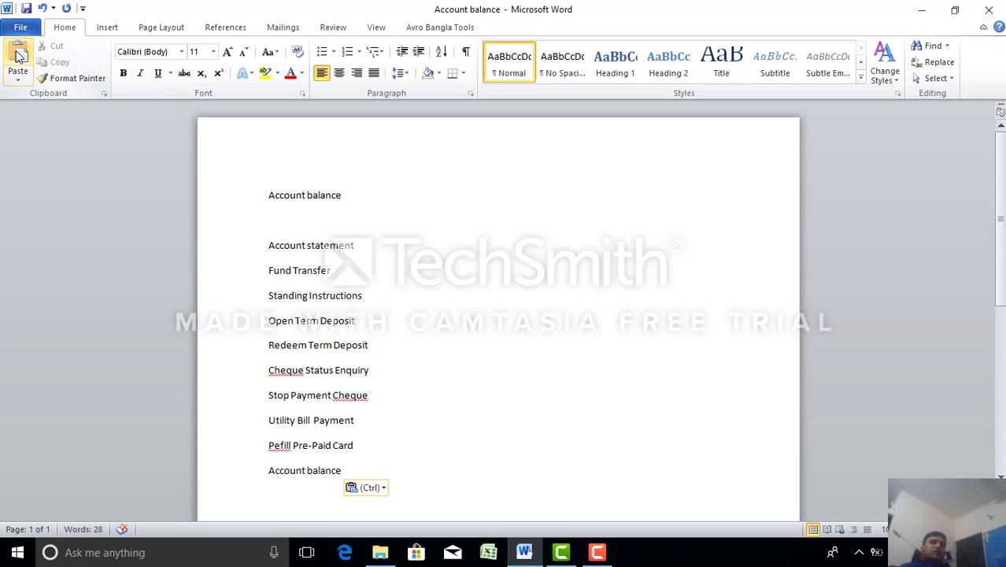
Step: Copy the "Account balance" line at the top of the list and paste it on the blank line above "Account statement"
{"action": "double_click", "coordinate": [299, 203]}
{"action": "left_click", "coordinate": [324, 196]}
{"action": "left_click_drag", "start_coordinate": [343, 197], "coordinate": [274, 188]}
{"action": "left_click", "coordinate": [55, 61]}
{"action": "left_click", "coordinate": [341, 228]}
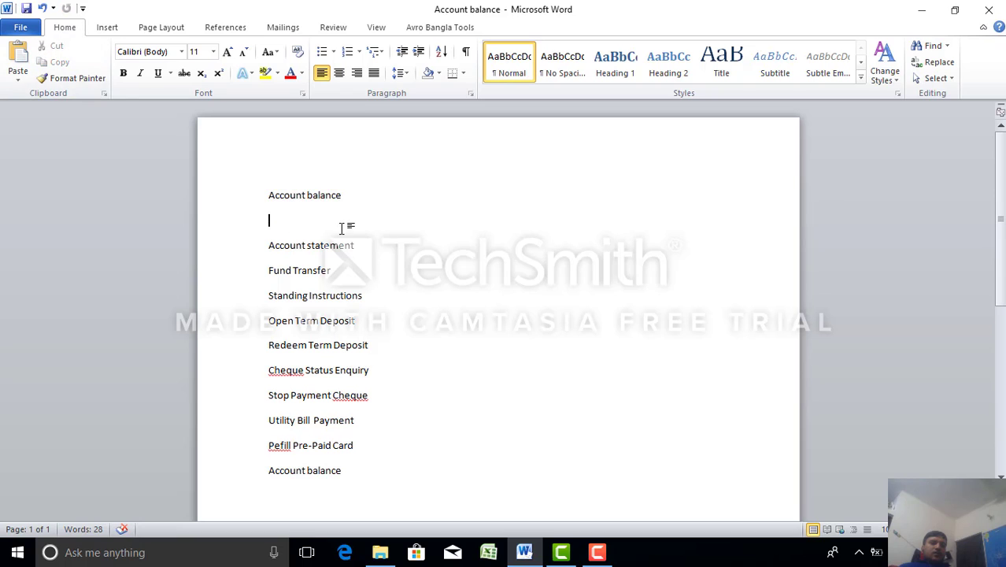
{"action": "left_click", "coordinate": [17, 57]}
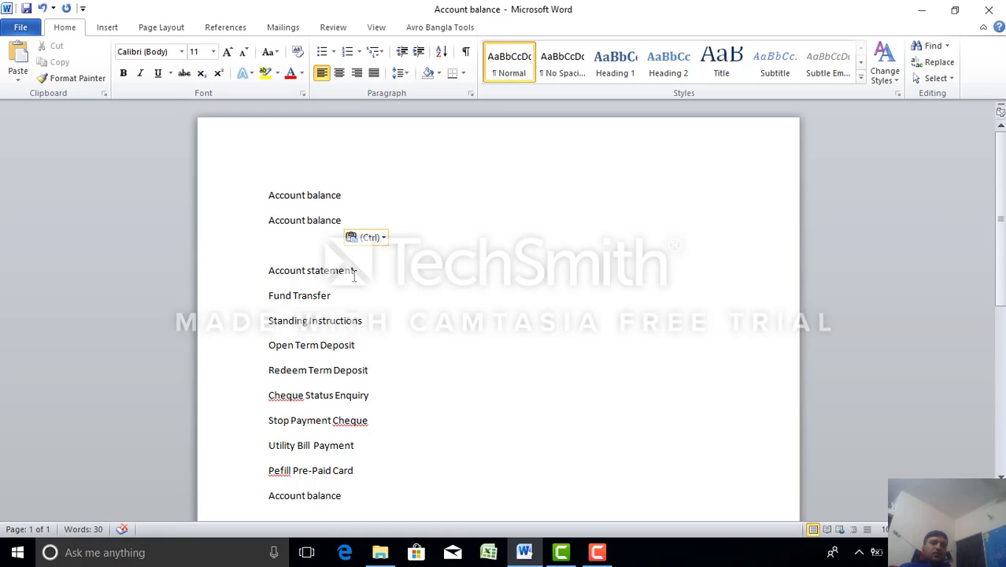
Step: Change the font of the "Account statement" line to Algerian
{"action": "left_click", "coordinate": [321, 271]}
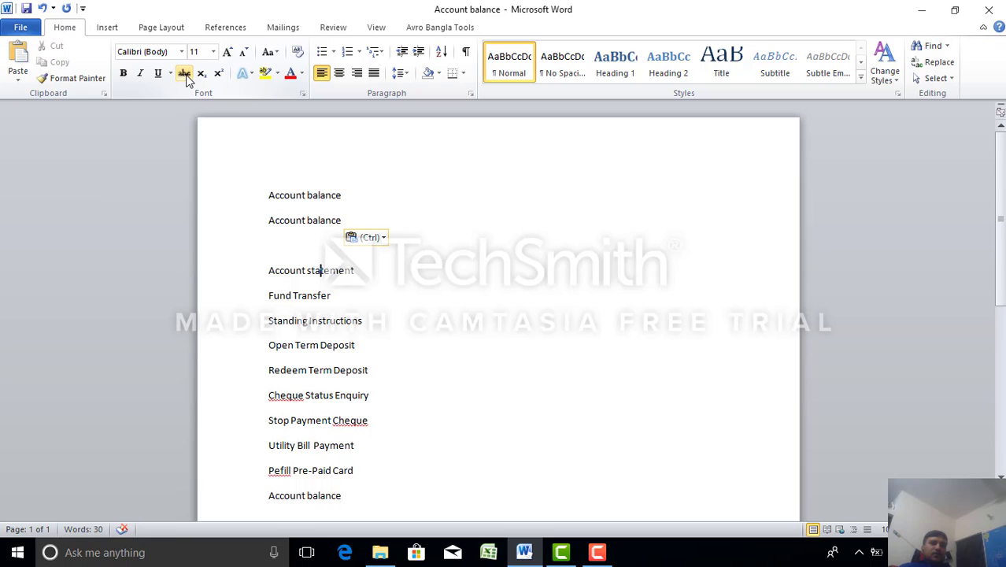
{"action": "left_click_drag", "start_coordinate": [266, 270], "coordinate": [368, 278]}
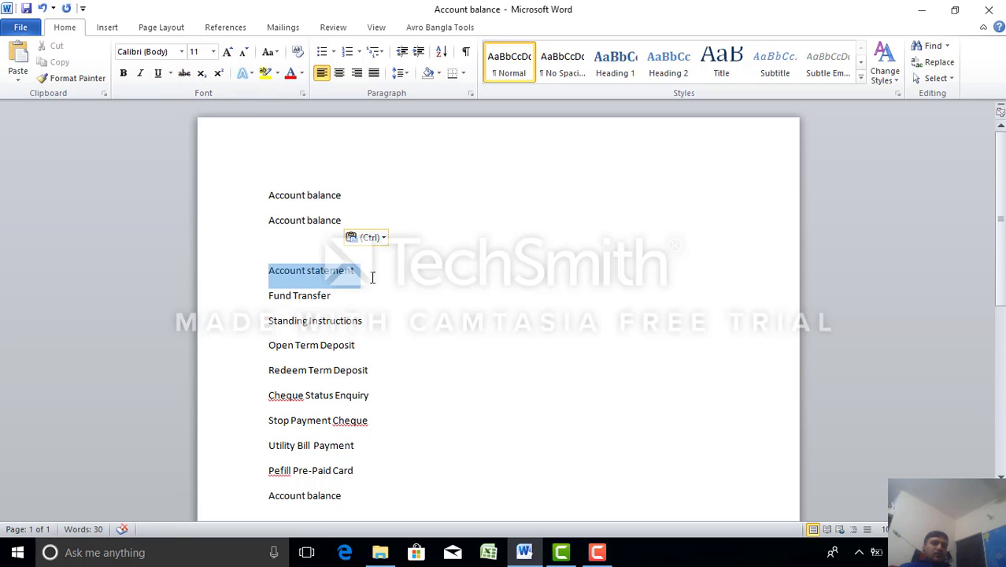
{"action": "left_click", "coordinate": [181, 51]}
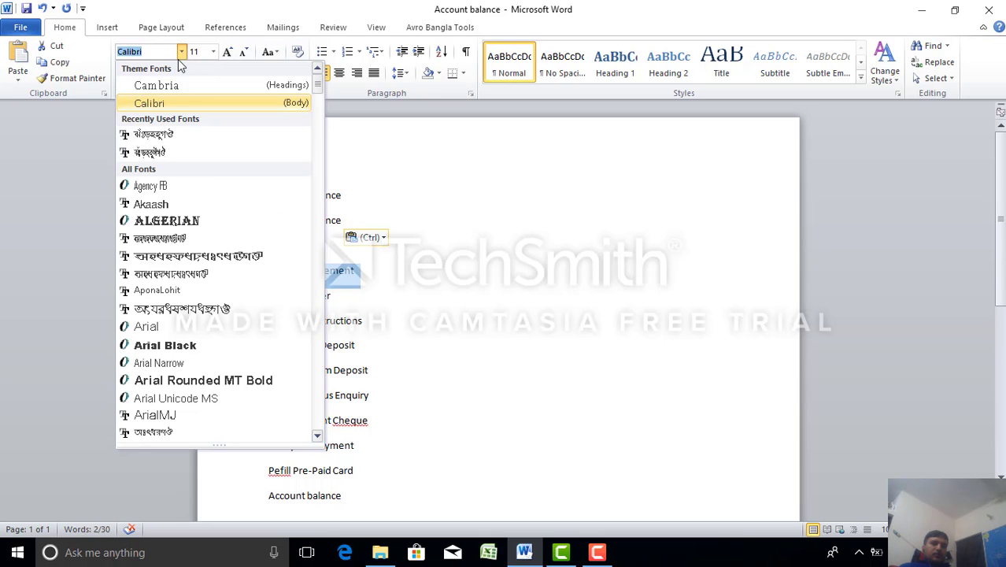
{"action": "left_click", "coordinate": [181, 222]}
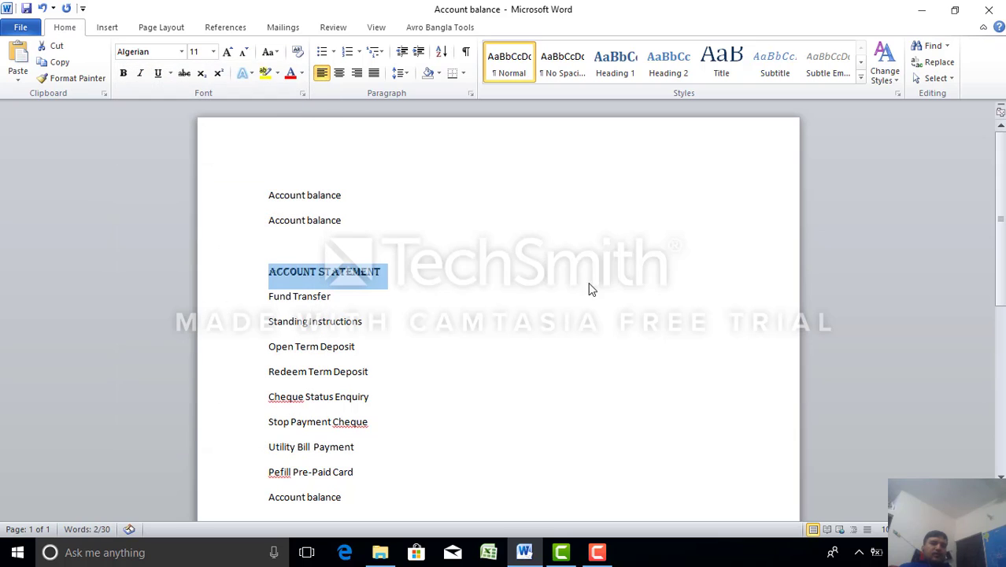
{"action": "left_click", "coordinate": [542, 283]}
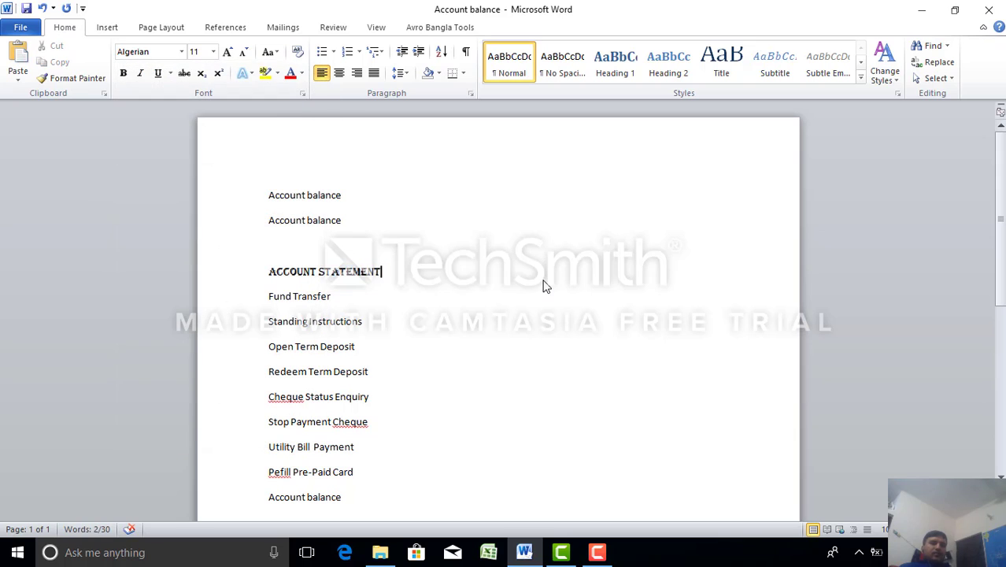
{"action": "left_click", "coordinate": [289, 220]}
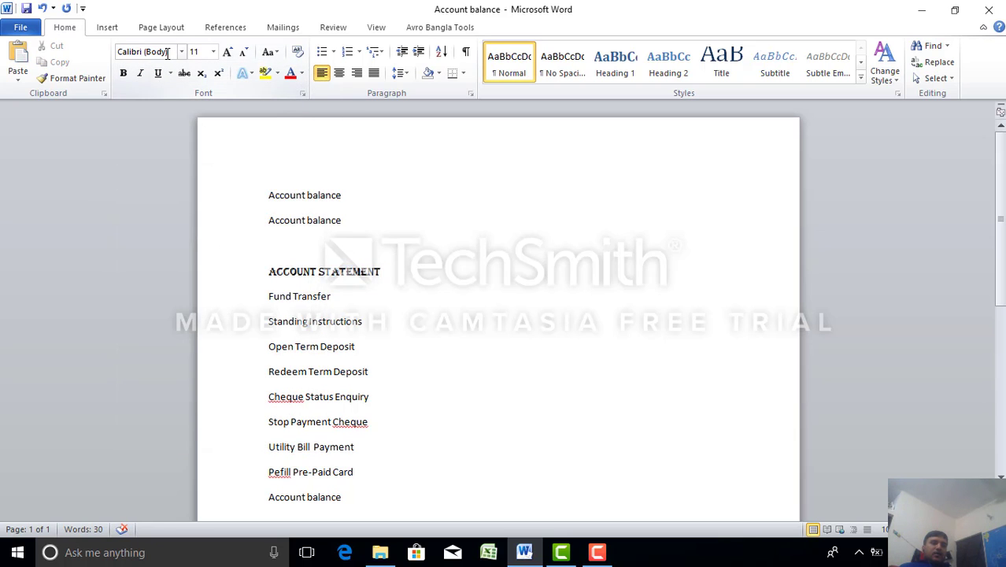
{"action": "left_click", "coordinate": [327, 276]}
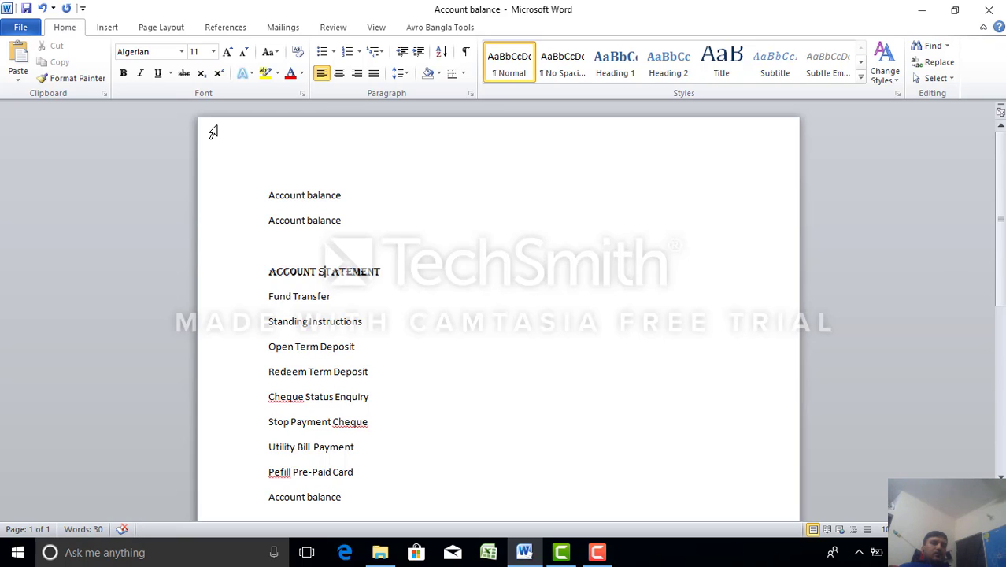
{"action": "left_click", "coordinate": [405, 193]}
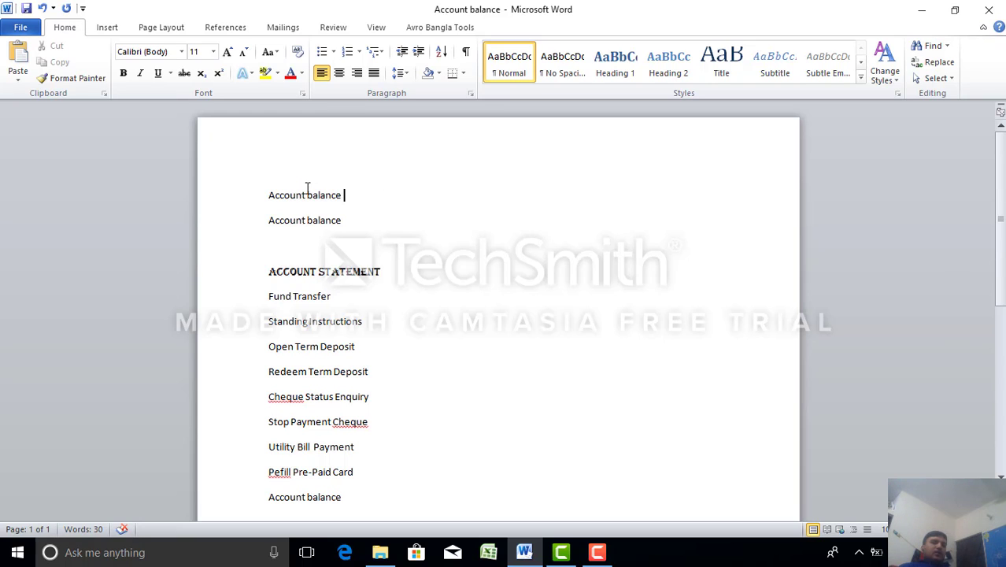
{"action": "left_click_drag", "start_coordinate": [307, 189], "coordinate": [320, 257]}
Step: Change the font of the "Redeem Term Deposit" line to Arial Black
{"action": "left_click_drag", "start_coordinate": [268, 370], "coordinate": [365, 381]}
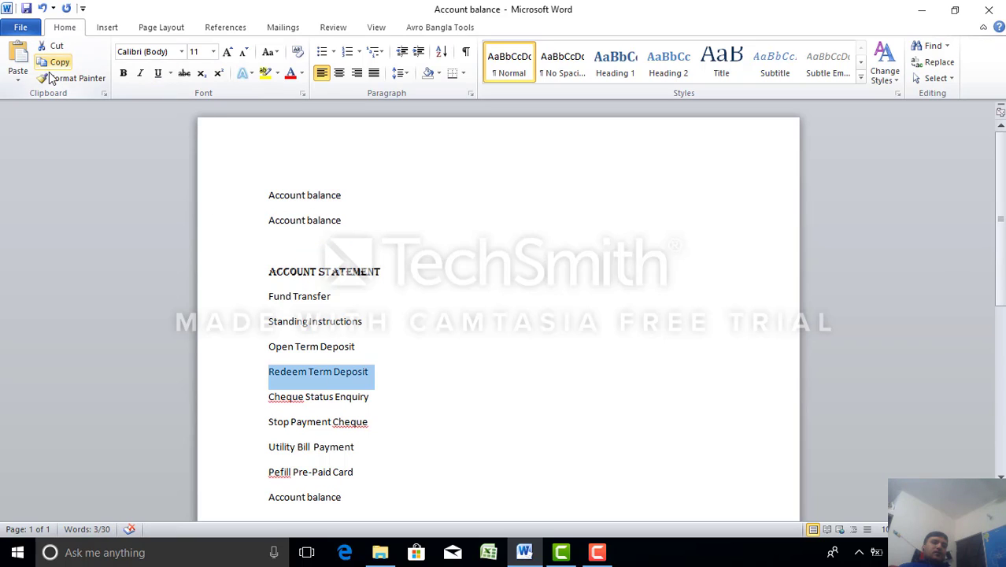
{"action": "left_click", "coordinate": [174, 51]}
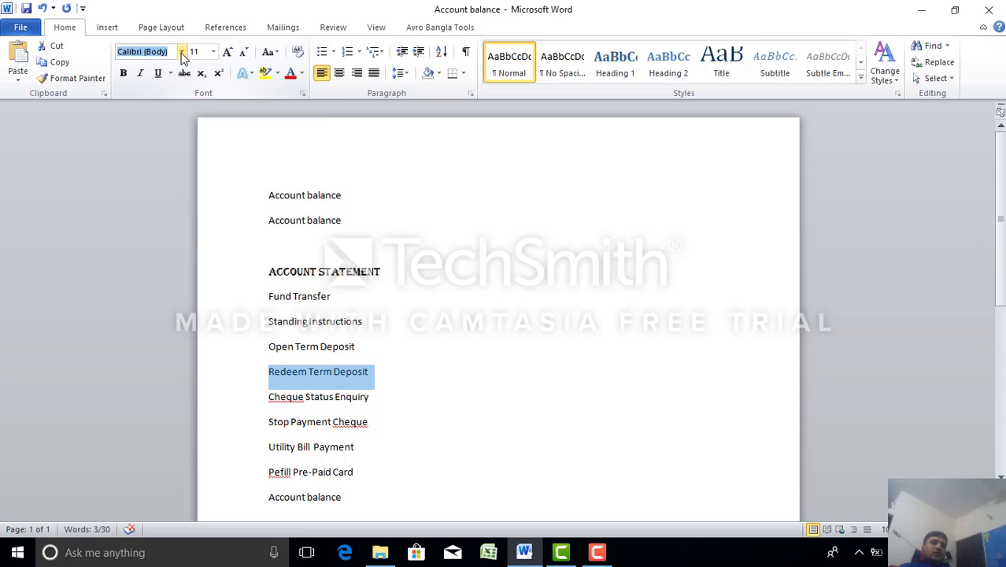
{"action": "left_click", "coordinate": [182, 52]}
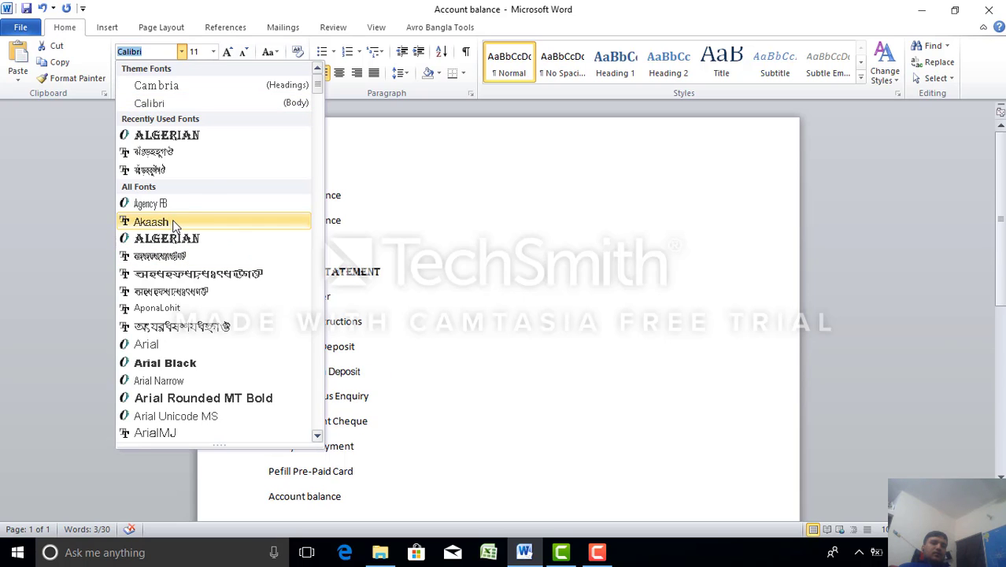
{"action": "left_click", "coordinate": [175, 368]}
{"action": "left_click", "coordinate": [475, 376]}
Step: Change the font of the words "Payment Cheque" in the "Stop Payment Cheque" line to Arial Rounded MT Bold
{"action": "left_click_drag", "start_coordinate": [340, 425], "coordinate": [293, 424]}
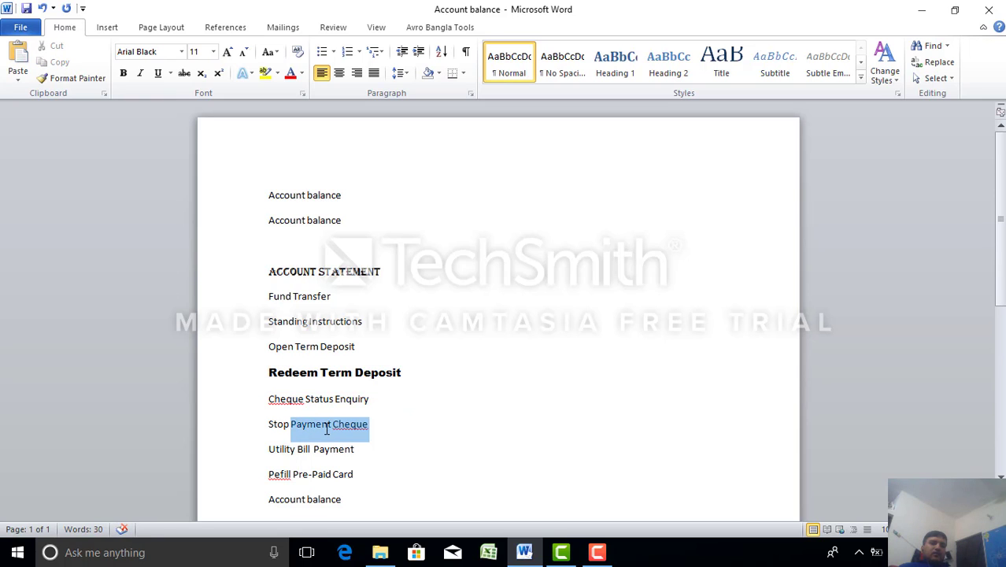
{"action": "left_click", "coordinate": [182, 52]}
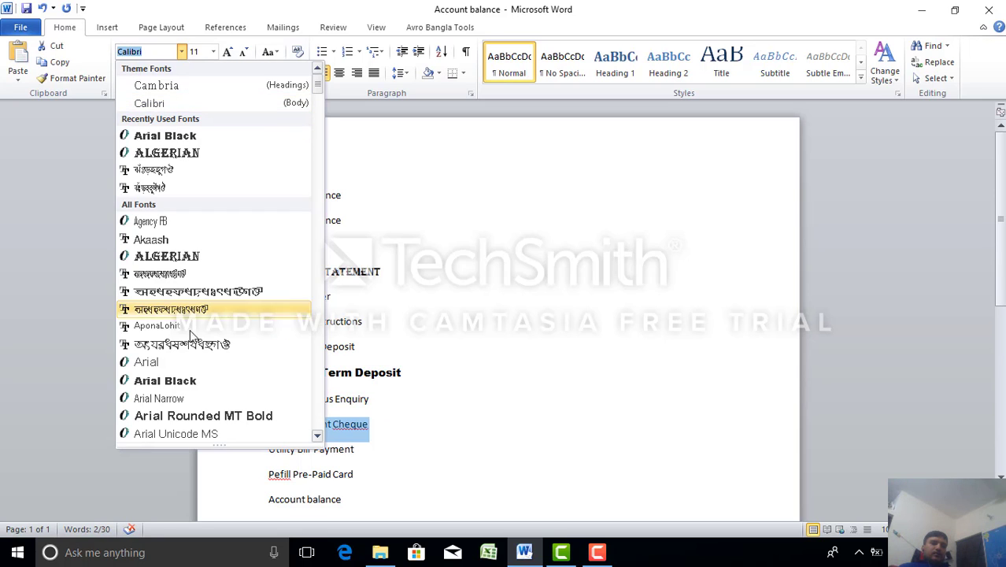
{"action": "left_click", "coordinate": [158, 416]}
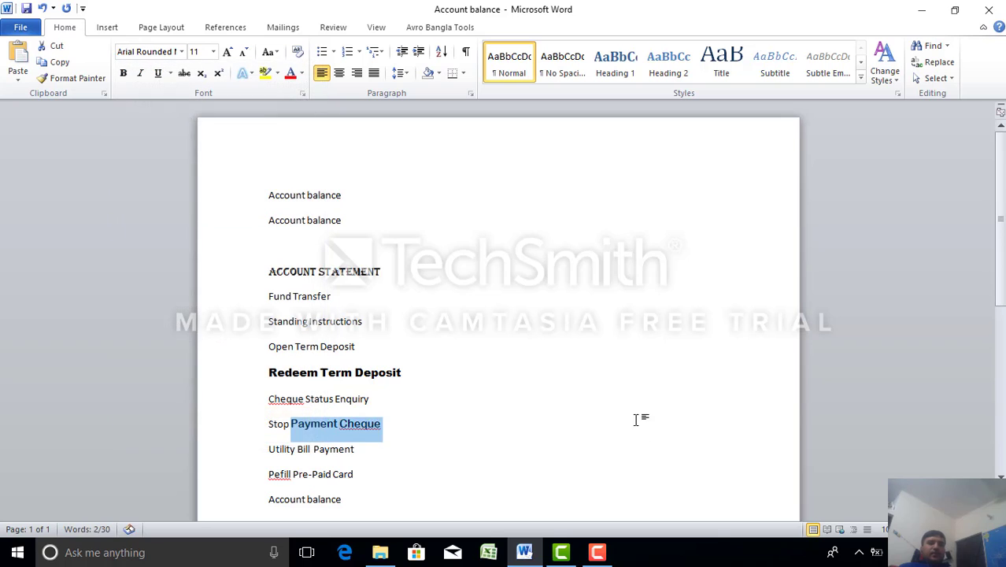
{"action": "left_click", "coordinate": [636, 418]}
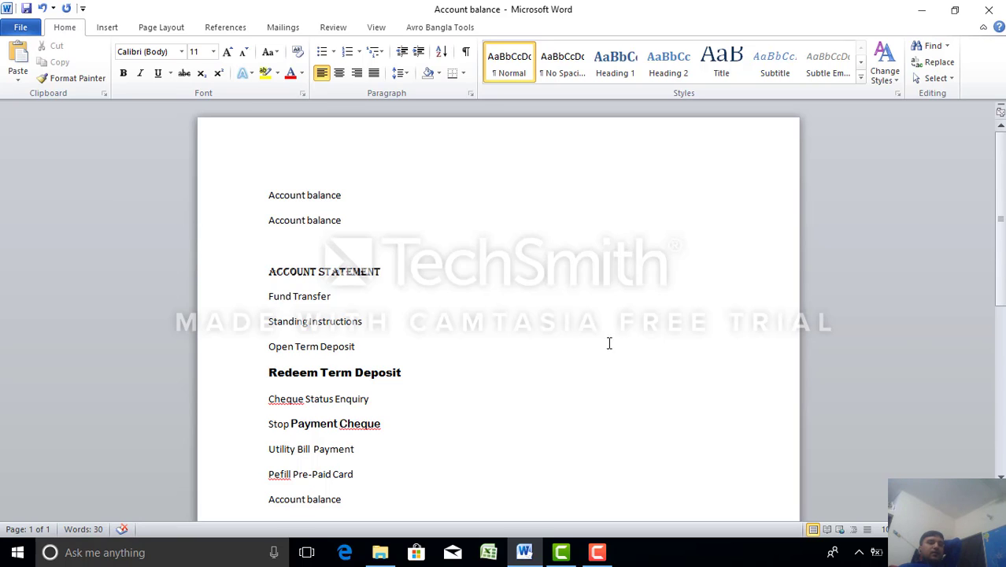
Step: Copy the formatting of the second "Account balance" line onto the "Account statement" line with Format Painter
{"action": "left_click_drag", "start_coordinate": [292, 197], "coordinate": [293, 196]}
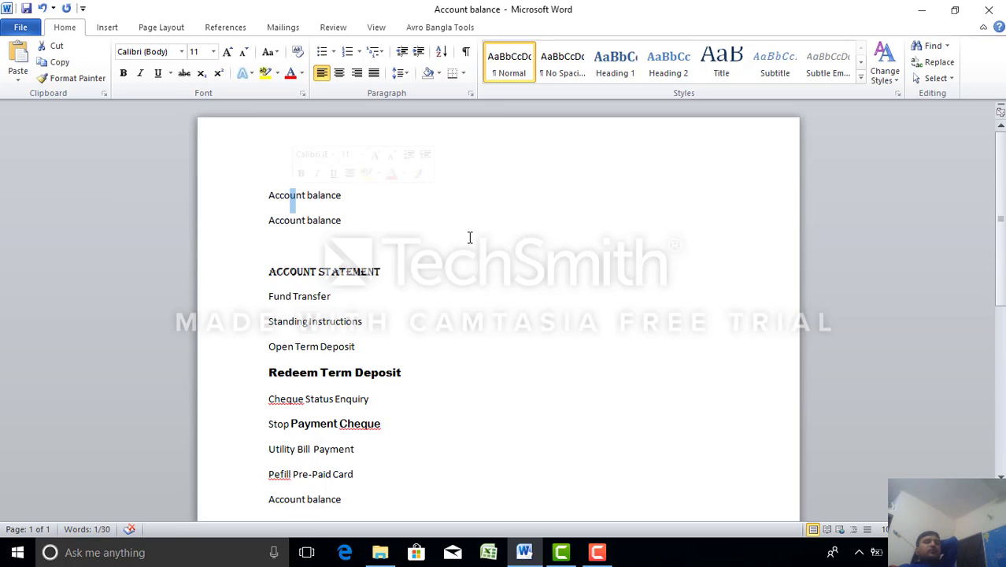
{"action": "left_click", "coordinate": [285, 220]}
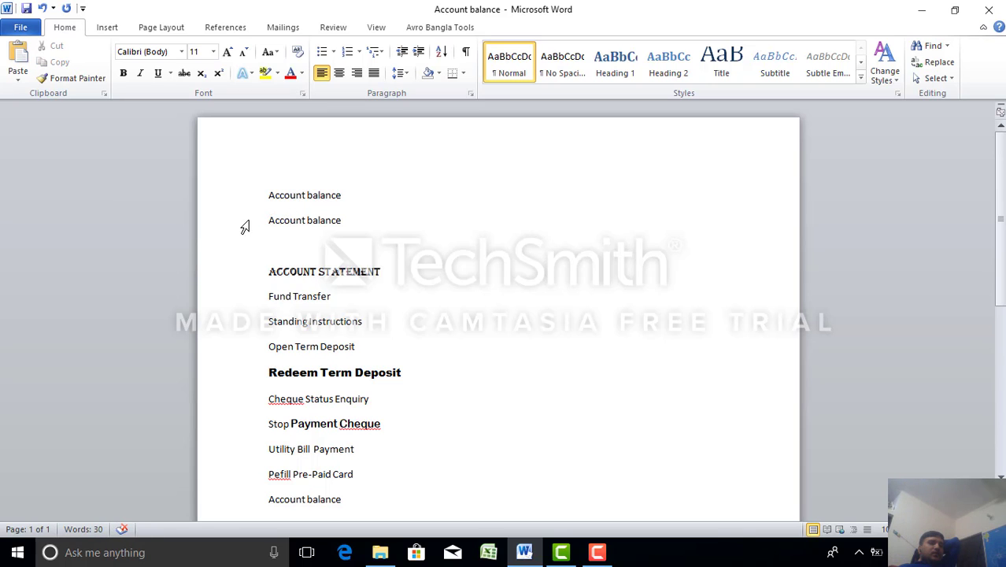
{"action": "left_click_drag", "start_coordinate": [277, 219], "coordinate": [335, 214]}
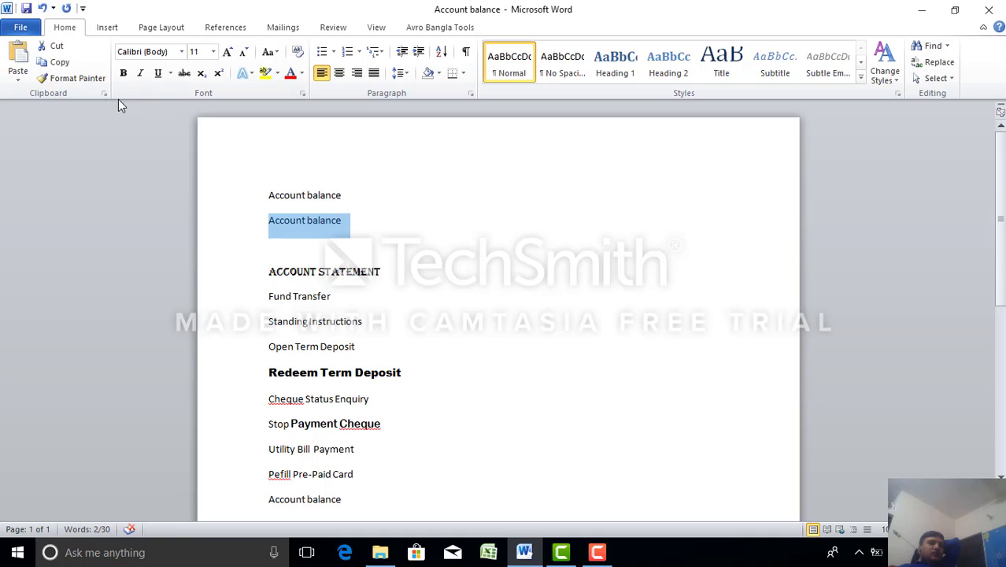
{"action": "left_click", "coordinate": [78, 79]}
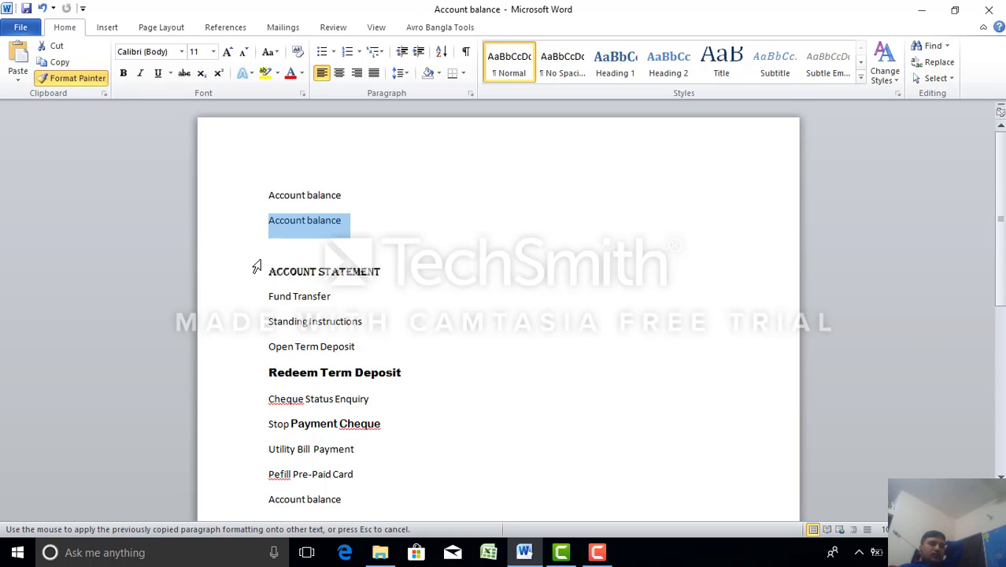
{"action": "left_click_drag", "start_coordinate": [267, 266], "coordinate": [400, 265]}
{"action": "left_click", "coordinate": [497, 293]}
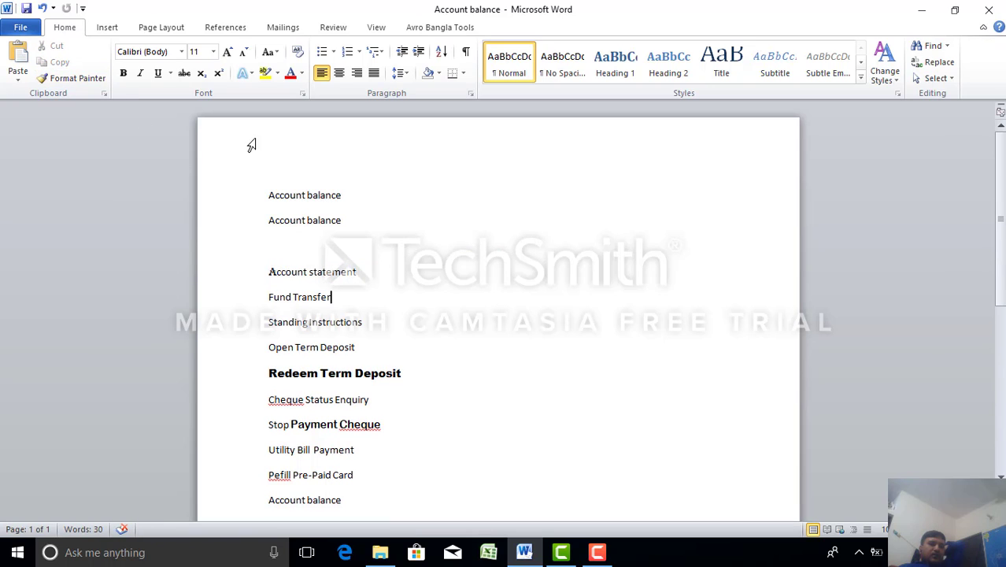
Step: Apply the formatting of the "Fund Transfer" line to the whole "Account statement" line with Format Painter
{"action": "left_click", "coordinate": [63, 79]}
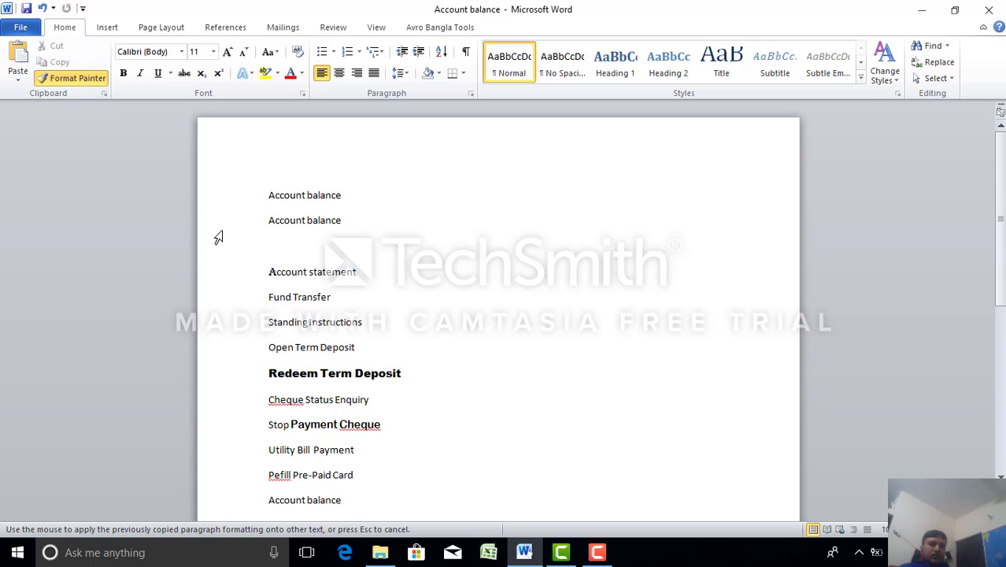
{"action": "left_click_drag", "start_coordinate": [265, 273], "coordinate": [366, 274]}
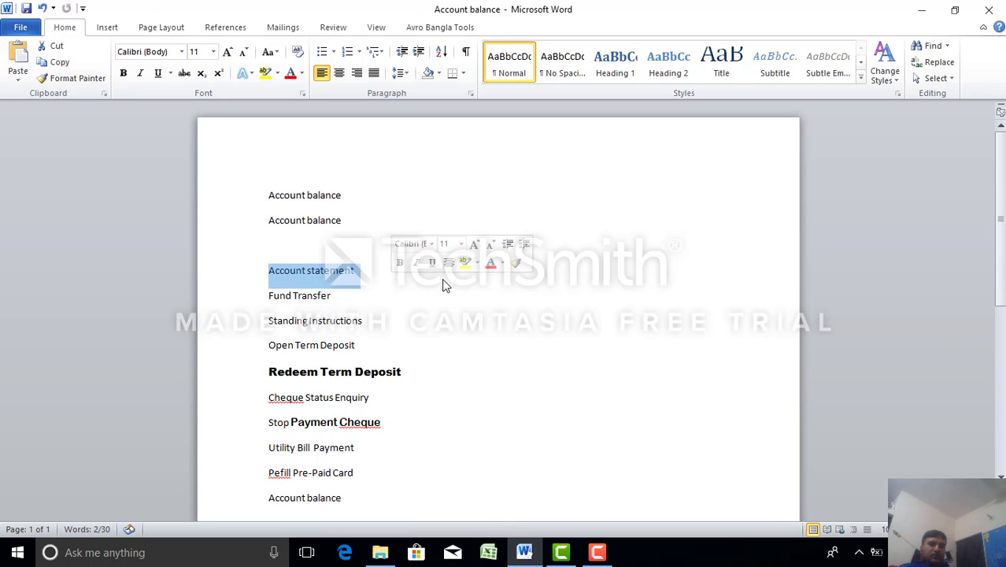
{"action": "left_click", "coordinate": [464, 296]}
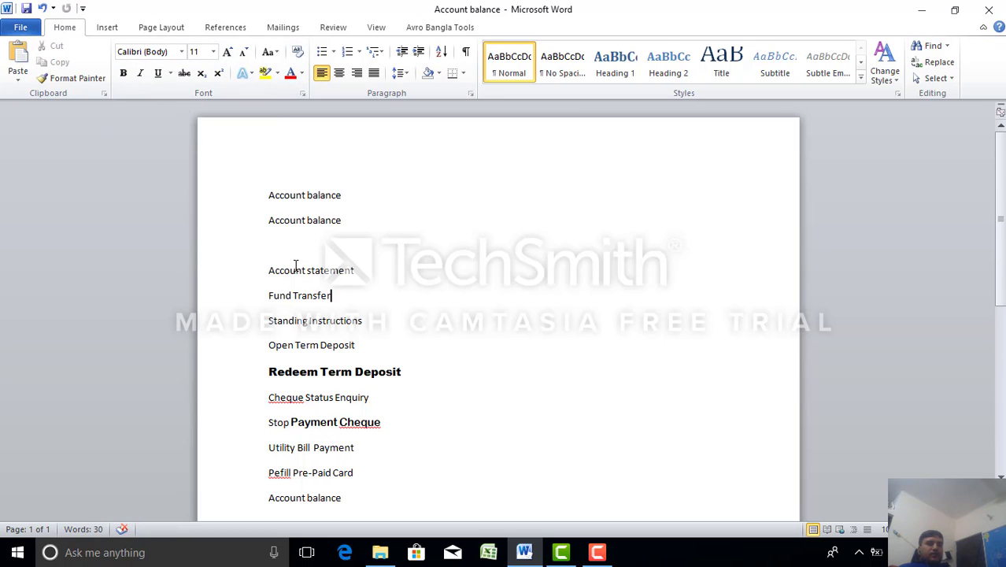
Step: Copy the formatting of the "Account statement" line onto the "Redeem Term Deposit" line with Format Painter
{"action": "left_click_drag", "start_coordinate": [296, 265], "coordinate": [330, 271]}
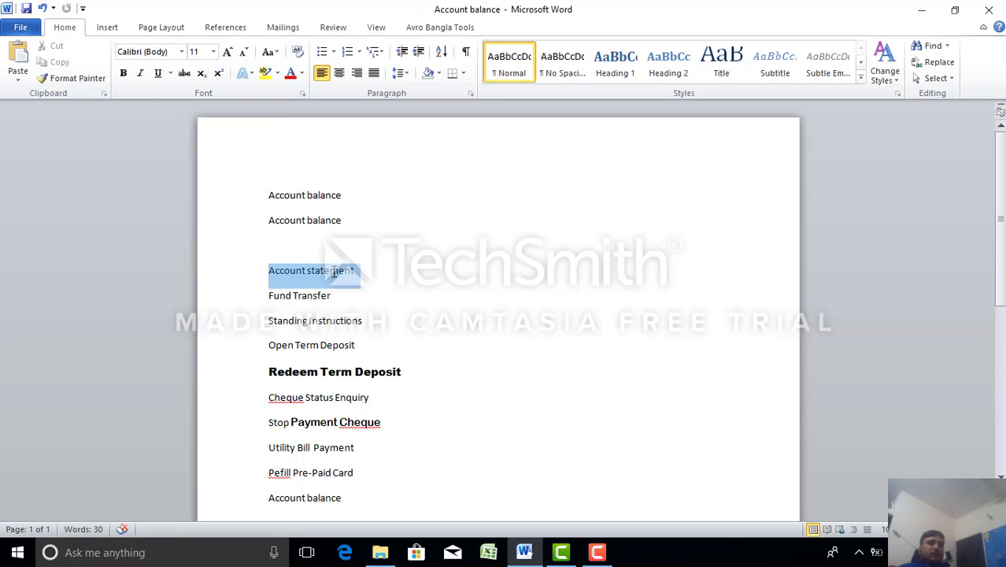
{"action": "left_click", "coordinate": [70, 80]}
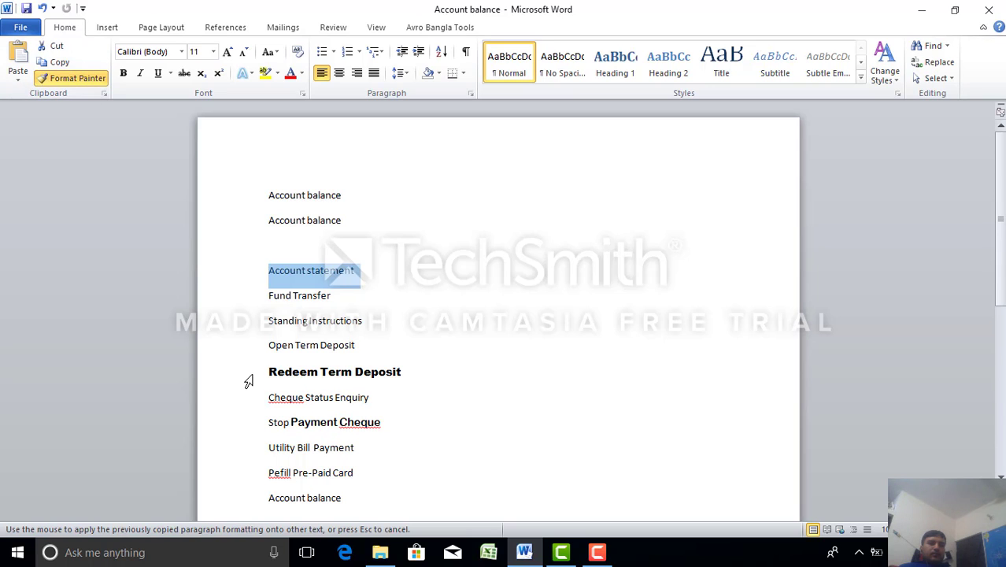
{"action": "left_click_drag", "start_coordinate": [248, 381], "coordinate": [355, 378]}
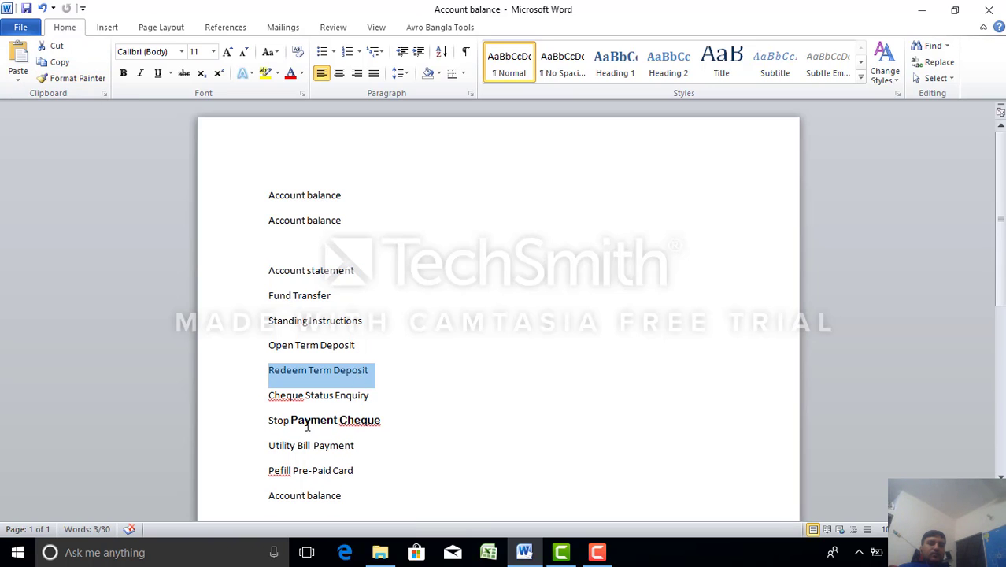
{"action": "left_click", "coordinate": [307, 370]}
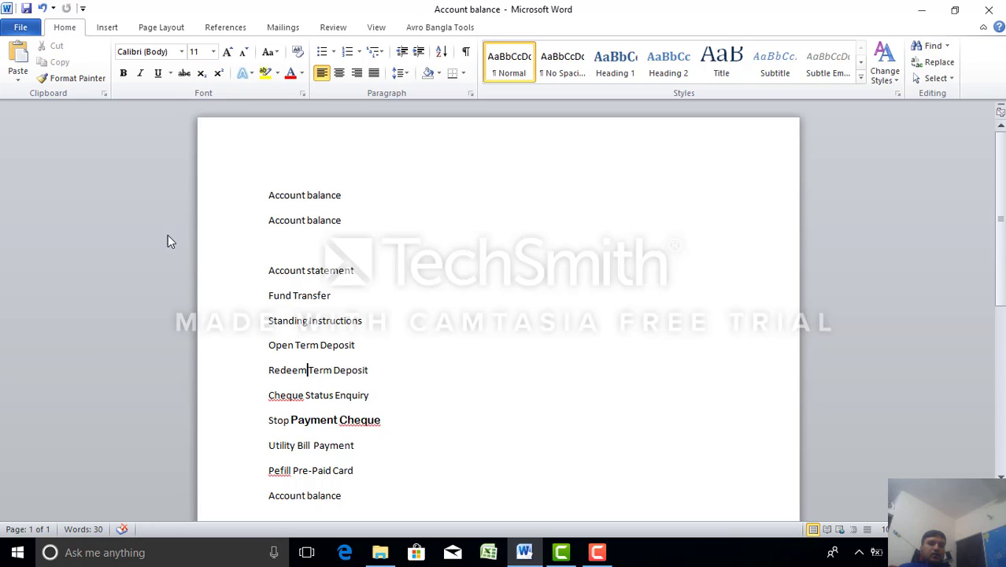
Step: Copy the formatting of the "Redeem Term Deposit" line onto the "Stop Payment Cheque" line with Format Painter
{"action": "left_click", "coordinate": [55, 76]}
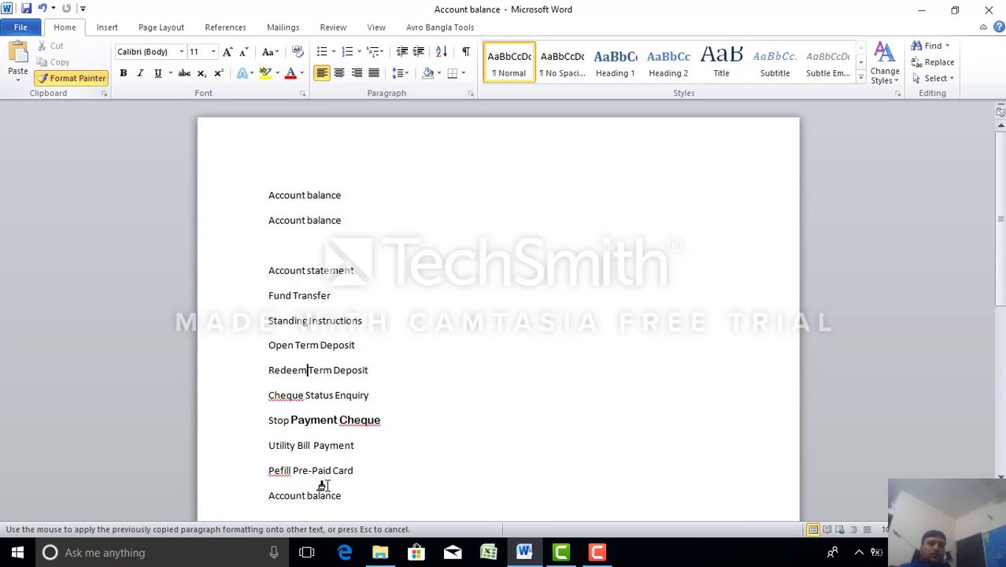
{"action": "left_click_drag", "start_coordinate": [272, 420], "coordinate": [402, 428]}
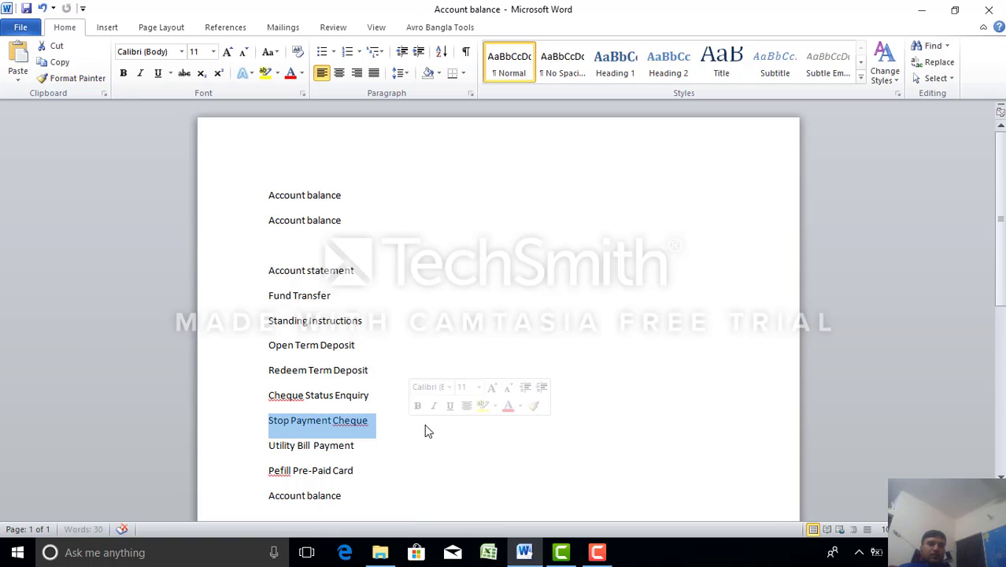
{"action": "left_click", "coordinate": [489, 495]}
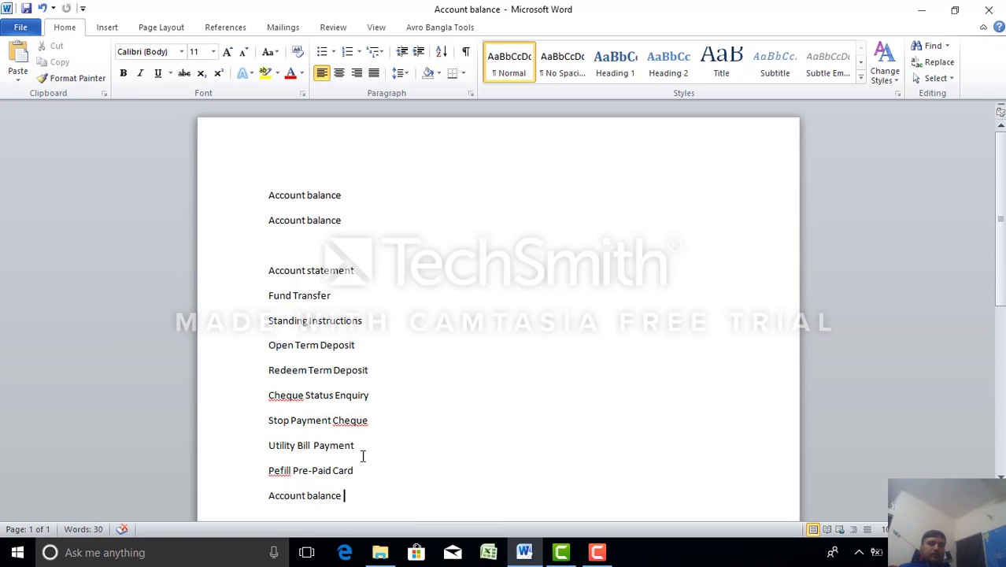
Step: Delete the blank line between the second "Account balance" line and "Account statement"
{"action": "left_click", "coordinate": [331, 244]}
{"action": "key", "text": "Delete"}
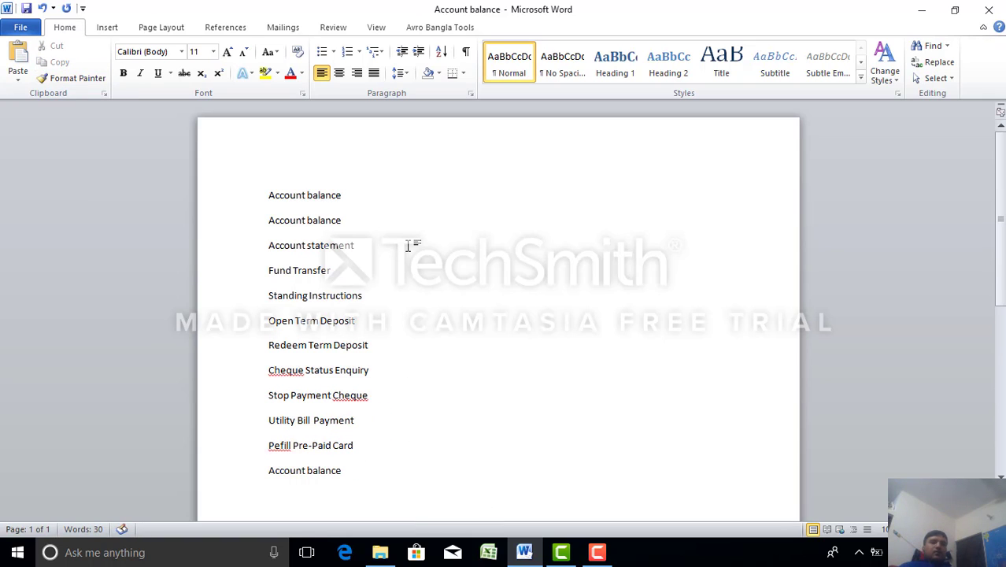
{"action": "left_click_drag", "start_coordinate": [305, 193], "coordinate": [341, 468]}
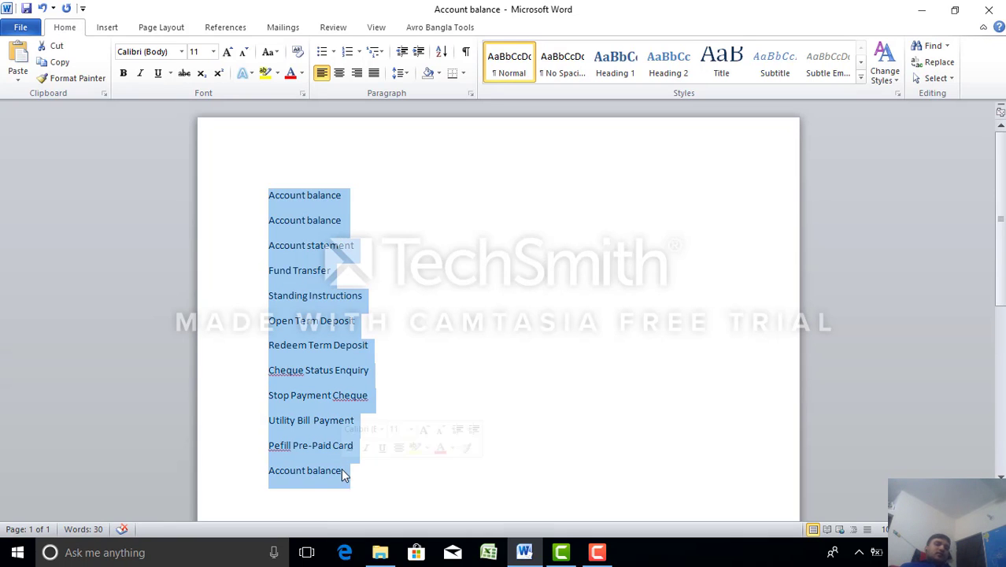
{"action": "left_click", "coordinate": [494, 326]}
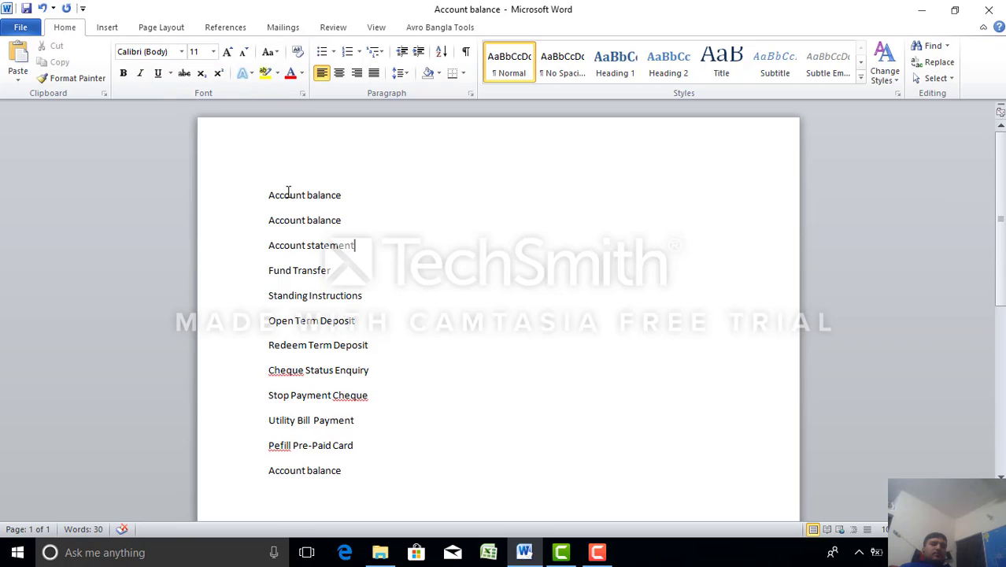
Step: Make the first "Account balance" line bold
{"action": "left_click", "coordinate": [249, 197]}
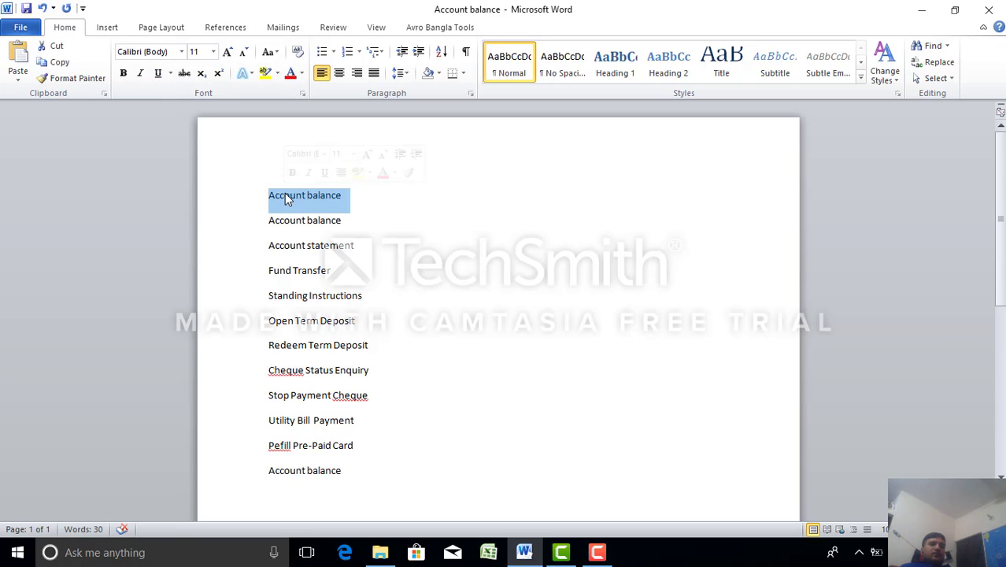
{"action": "left_click", "coordinate": [124, 75]}
{"action": "left_click", "coordinate": [499, 245]}
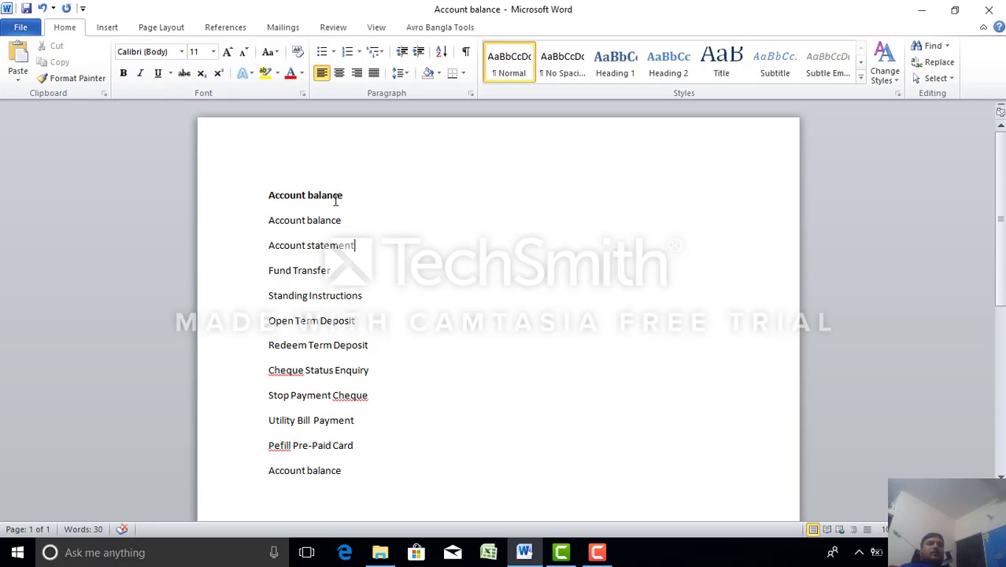
Step: Italicize the second "Account balance" line
{"action": "left_click_drag", "start_coordinate": [267, 219], "coordinate": [339, 219]}
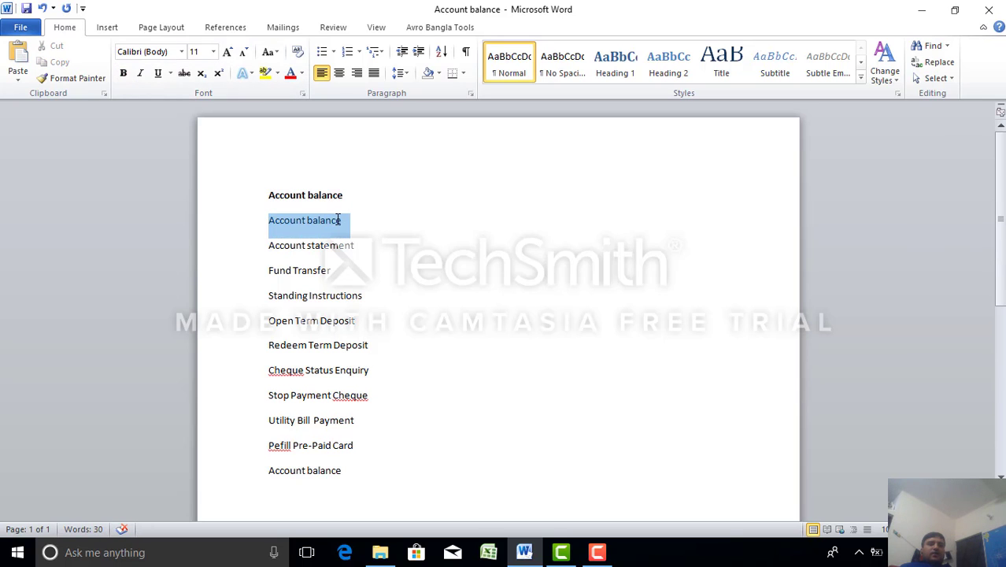
{"action": "left_click", "coordinate": [143, 75]}
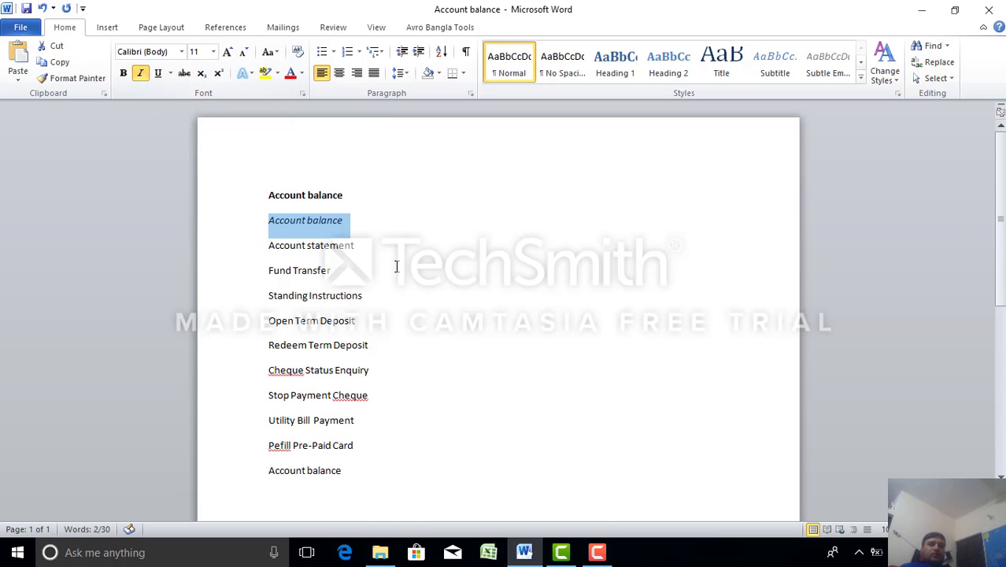
{"action": "left_click", "coordinate": [457, 256]}
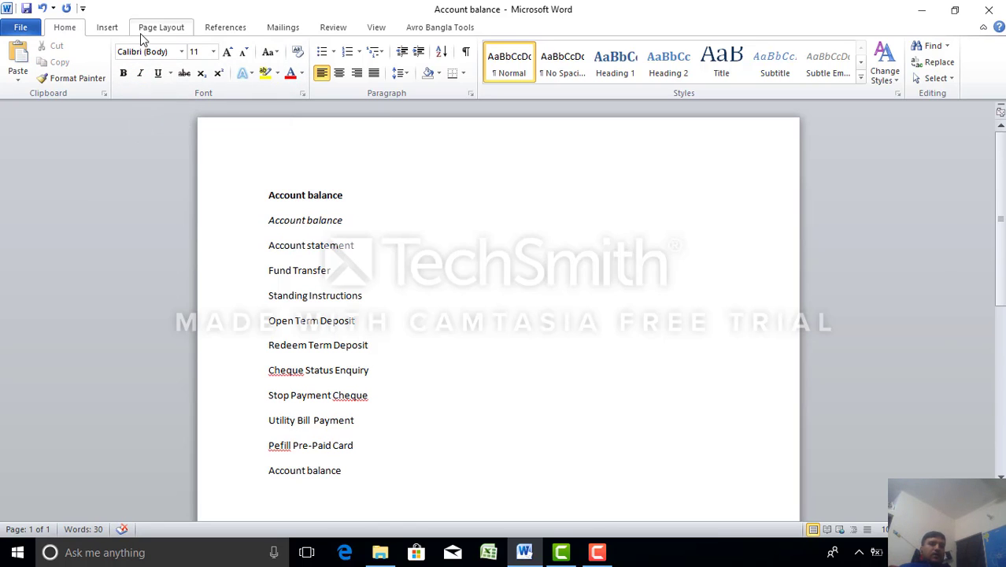
Step: Underline the "Account statement" line
{"action": "double_click", "coordinate": [288, 242]}
{"action": "left_click", "coordinate": [253, 251]}
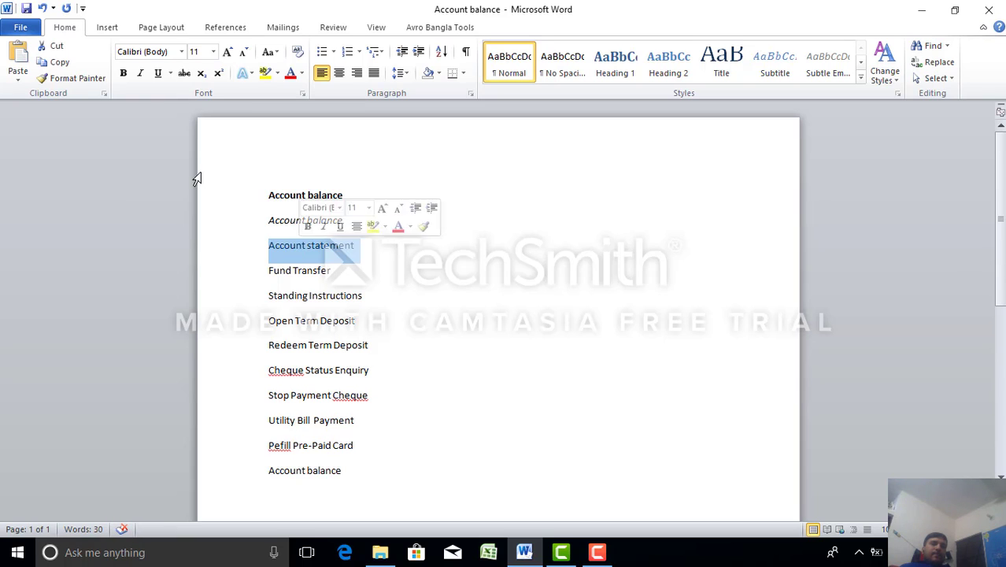
{"action": "left_click", "coordinate": [159, 73]}
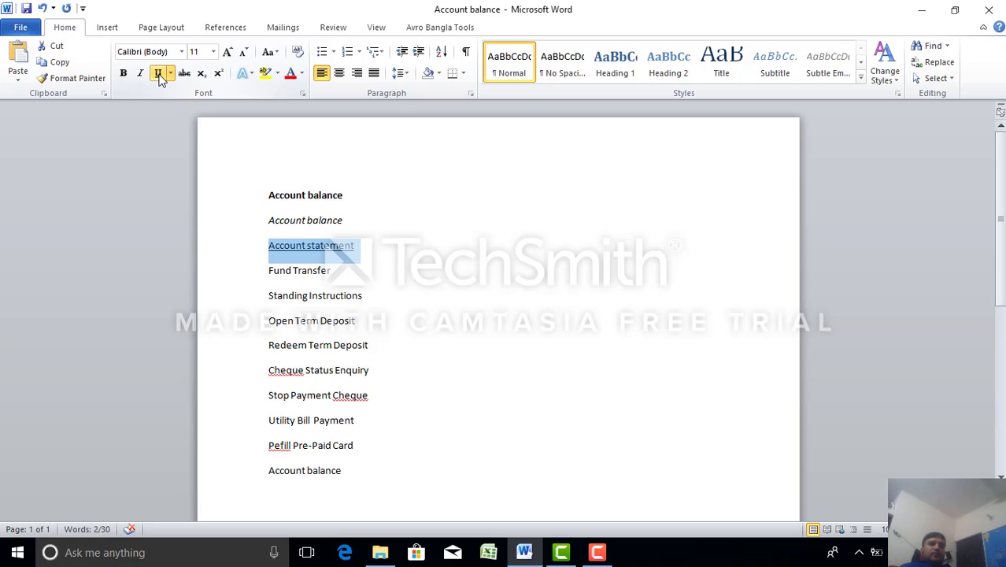
{"action": "left_click", "coordinate": [465, 319]}
Step: Grow the font of the entire services list by two increments to size 14
{"action": "left_click_drag", "start_coordinate": [267, 239], "coordinate": [344, 247]}
{"action": "left_click_drag", "start_coordinate": [225, 164], "coordinate": [385, 478]}
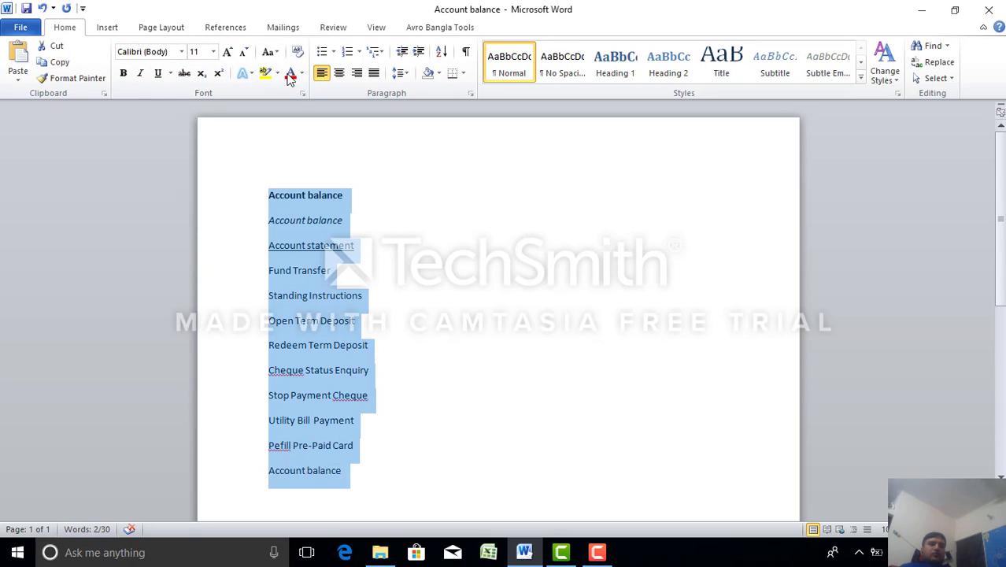
{"action": "left_click", "coordinate": [227, 53]}
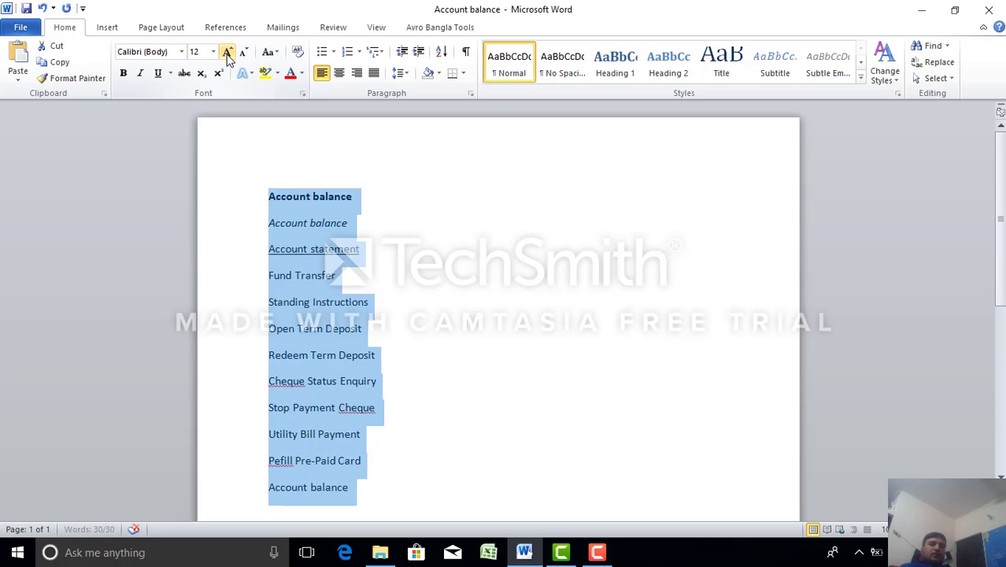
{"action": "left_click", "coordinate": [227, 53]}
{"action": "left_click", "coordinate": [508, 270]}
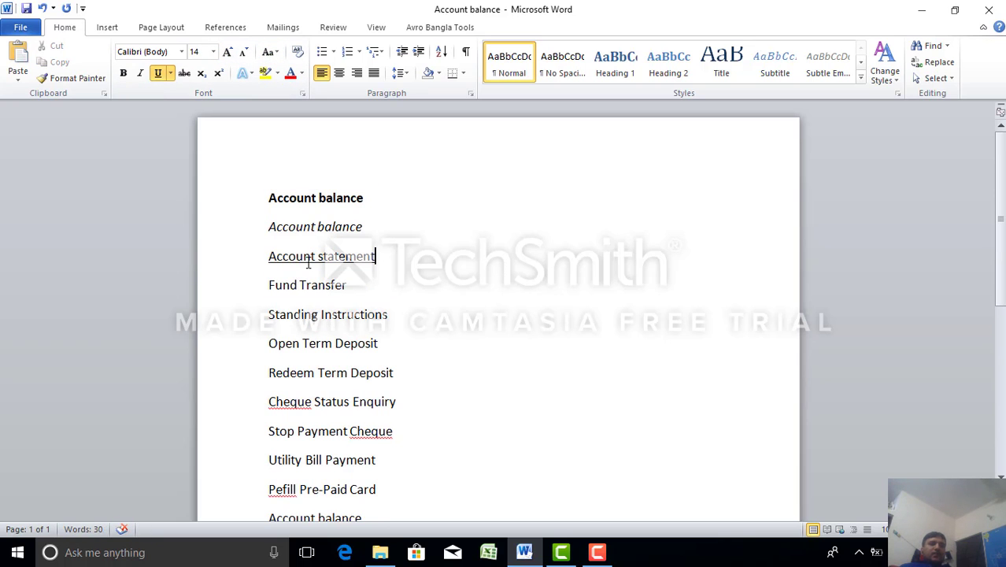
Step: Remove the underline from the "Account statement" line
{"action": "left_click_drag", "start_coordinate": [260, 251], "coordinate": [378, 256]}
{"action": "left_click", "coordinate": [465, 255]}
{"action": "triple_click", "coordinate": [353, 256]}
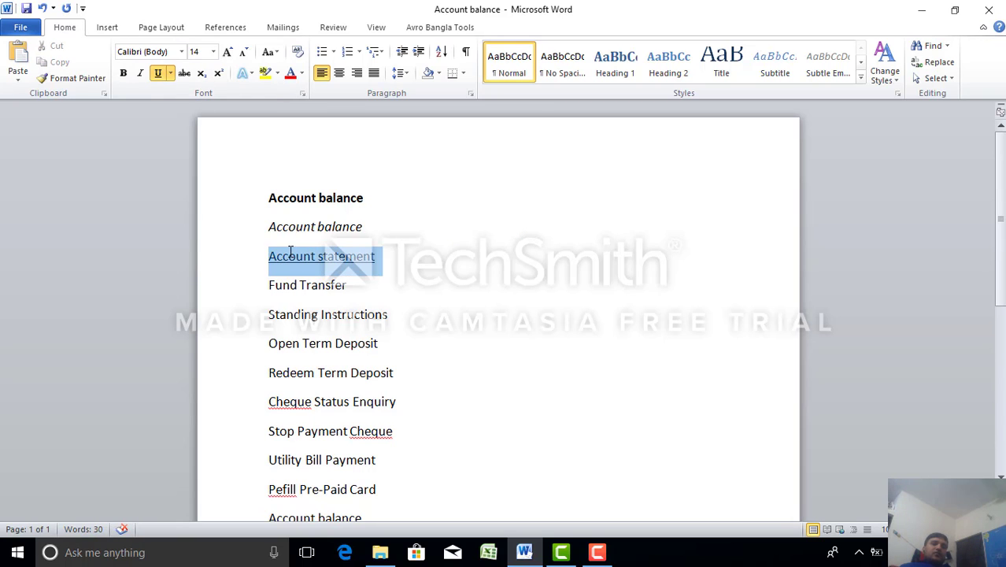
{"action": "left_click", "coordinate": [161, 76]}
{"action": "left_click", "coordinate": [595, 297]}
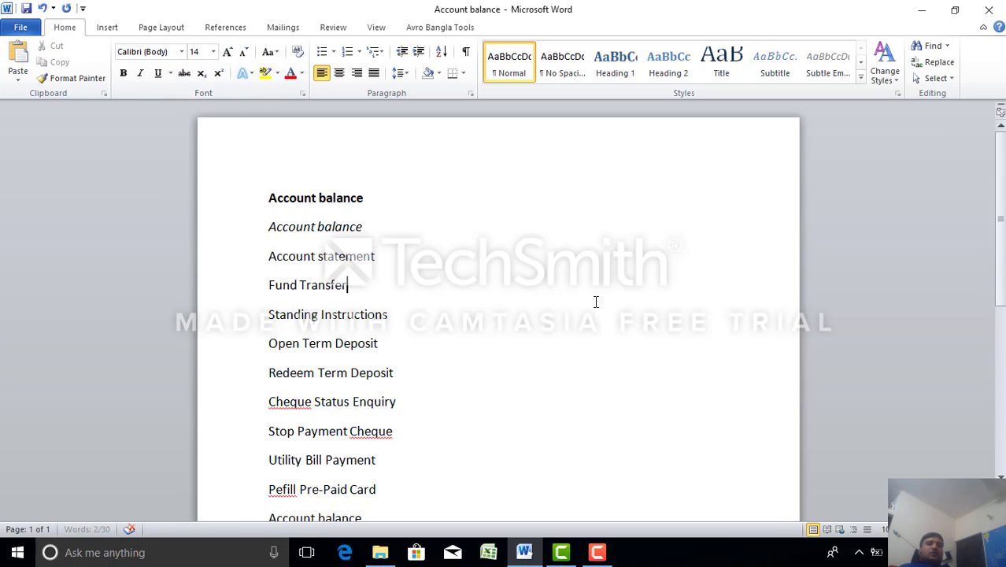
Step: Remove the bold formatting from the first "Account balance" line
{"action": "left_click", "coordinate": [251, 195]}
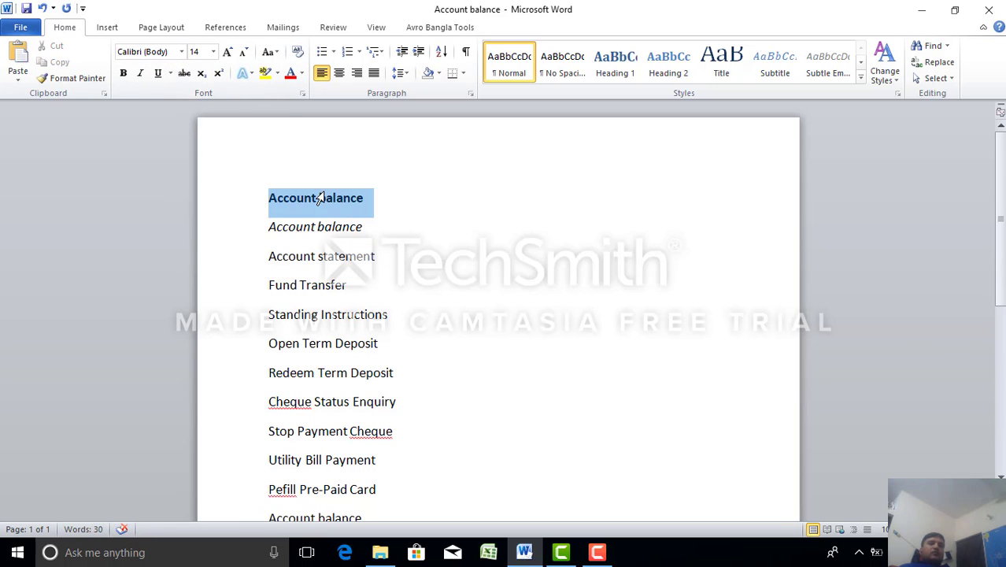
{"action": "left_click", "coordinate": [124, 74]}
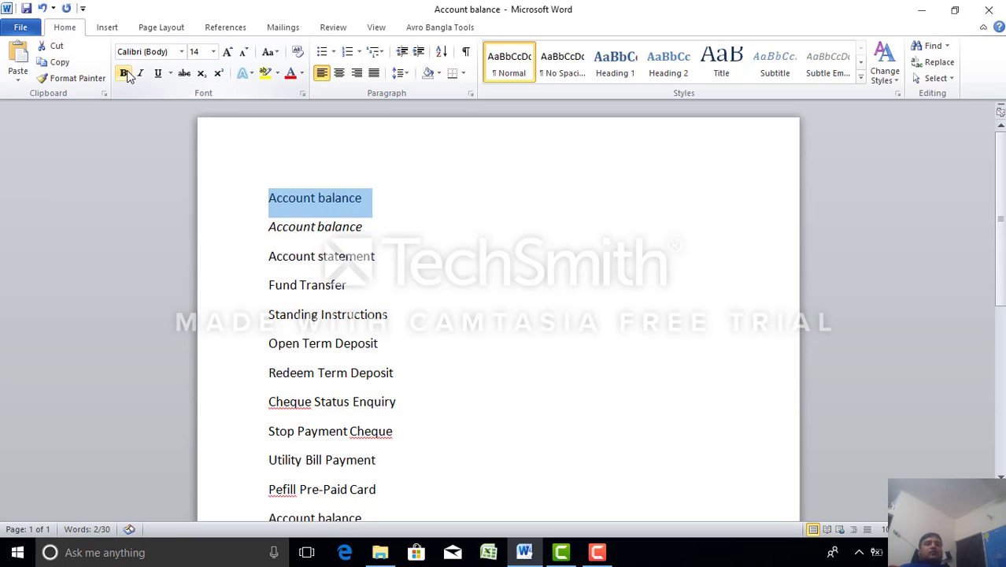
{"action": "left_click", "coordinate": [575, 269]}
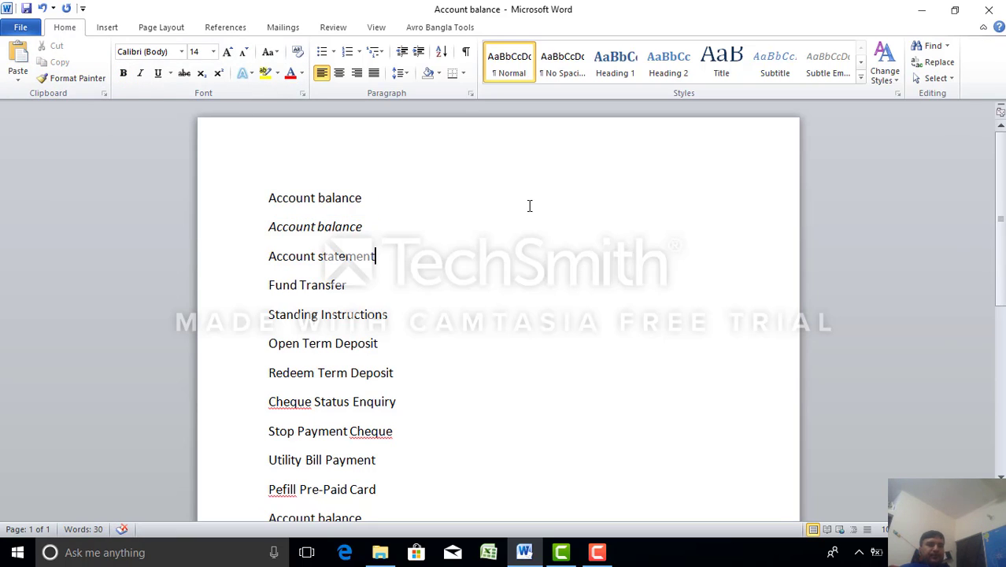
Step: Set the font size of the first "Account balance" line to 20 and then enlarge it to 36
{"action": "left_click_drag", "start_coordinate": [267, 198], "coordinate": [356, 203]}
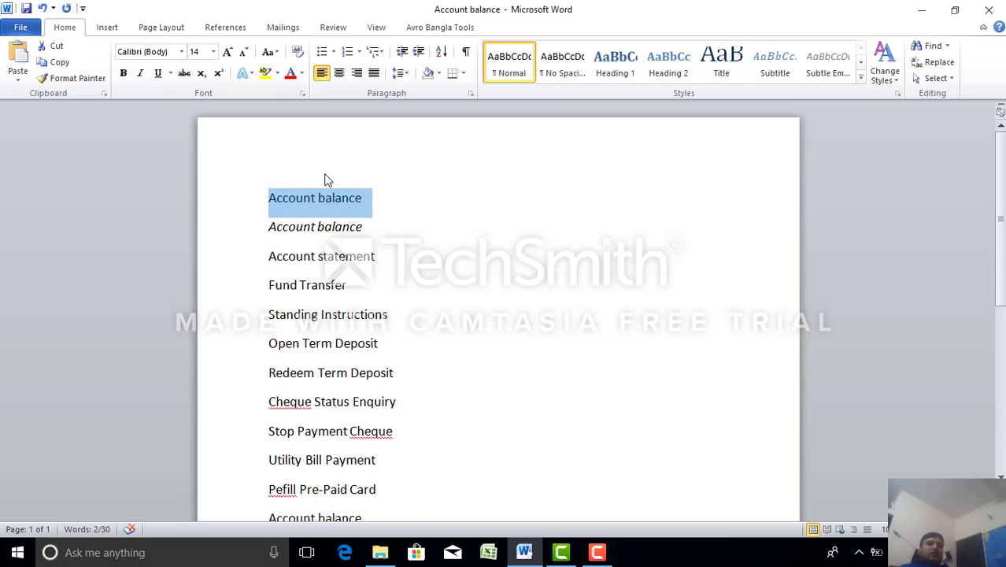
{"action": "left_click", "coordinate": [213, 51]}
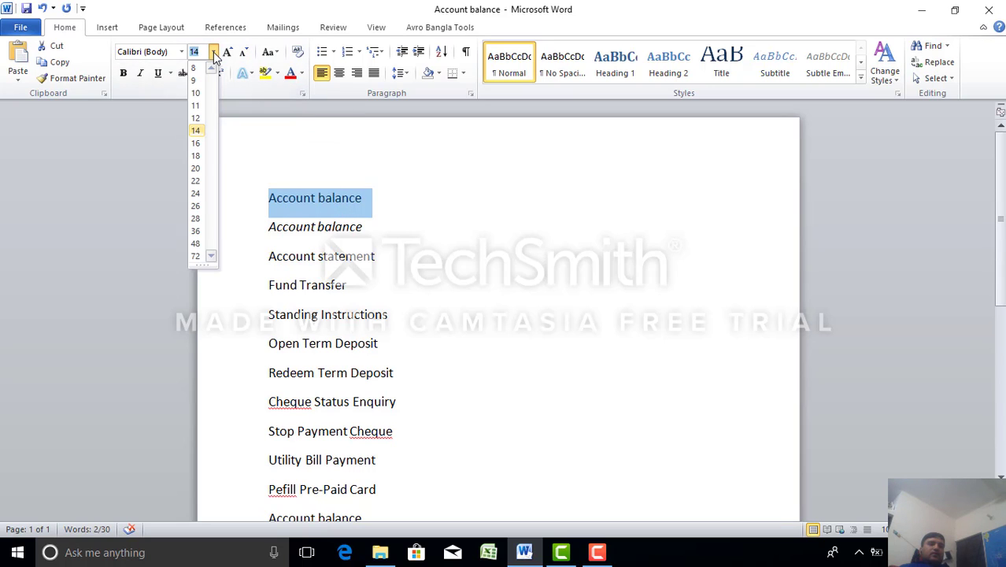
{"action": "left_click", "coordinate": [196, 168]}
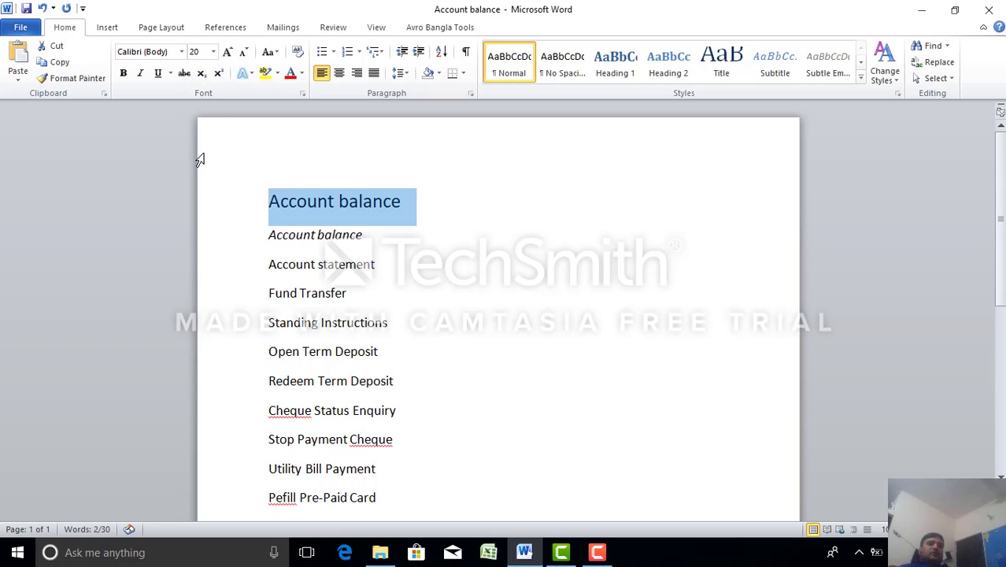
{"action": "left_click", "coordinate": [213, 51]}
{"action": "left_click", "coordinate": [196, 231]}
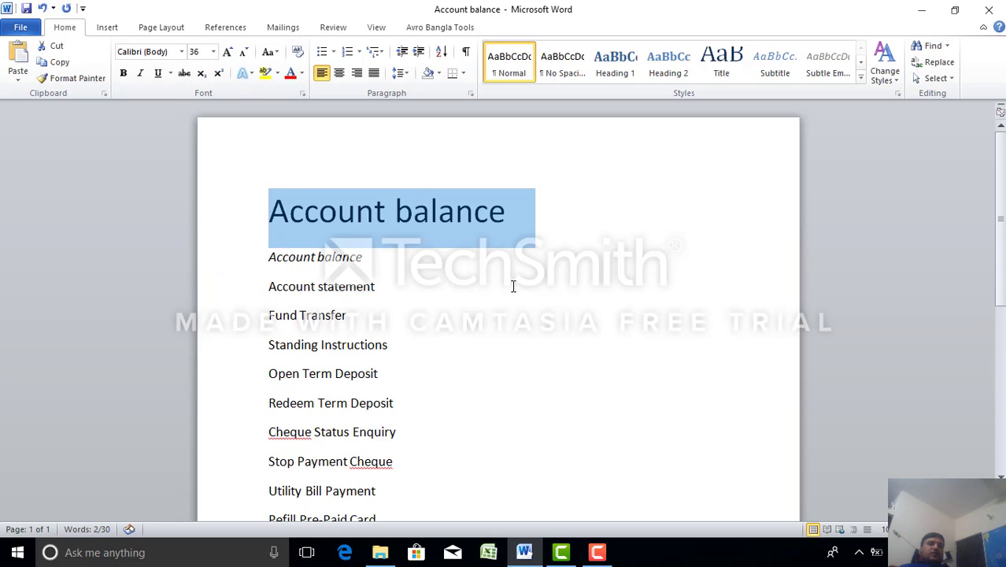
{"action": "left_click", "coordinate": [512, 286]}
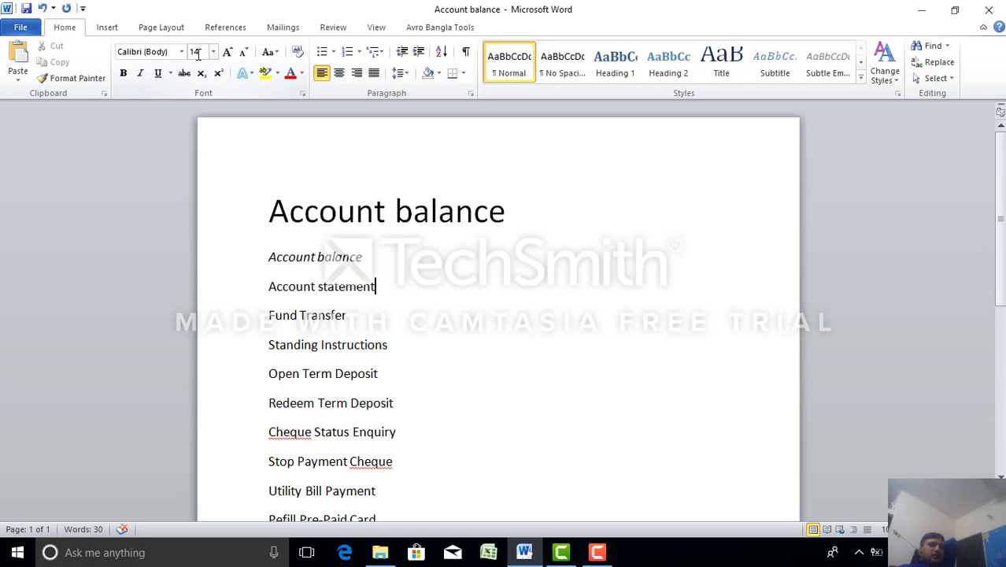
Step: Set the font size of the first "Account balance" line to 14
{"action": "left_click", "coordinate": [252, 203]}
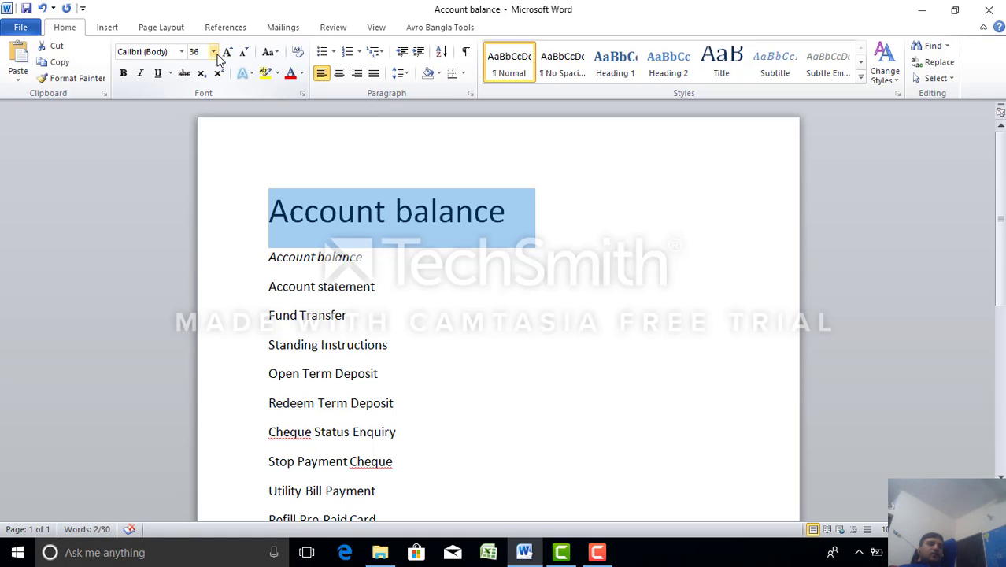
{"action": "left_click", "coordinate": [213, 51]}
{"action": "left_click", "coordinate": [191, 132]}
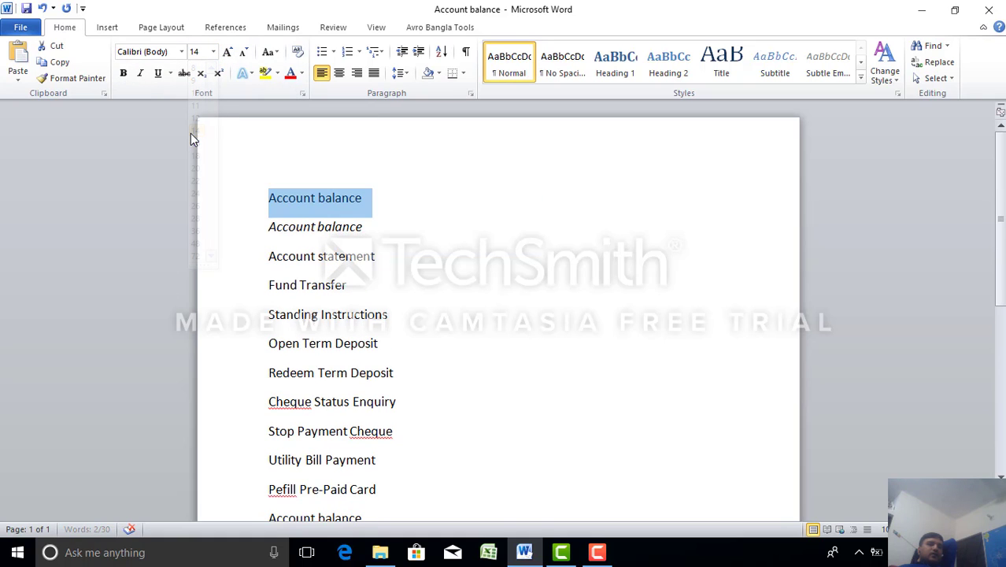
{"action": "left_click", "coordinate": [483, 243]}
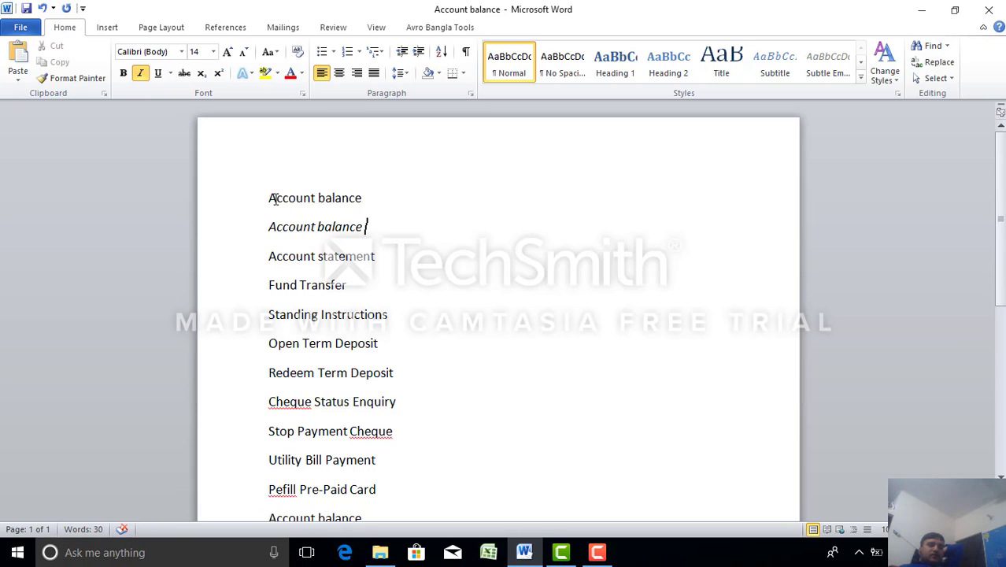
Step: Format all lines of the services list as a bulleted list with solid round bullets
{"action": "left_click_drag", "start_coordinate": [277, 198], "coordinate": [342, 202]}
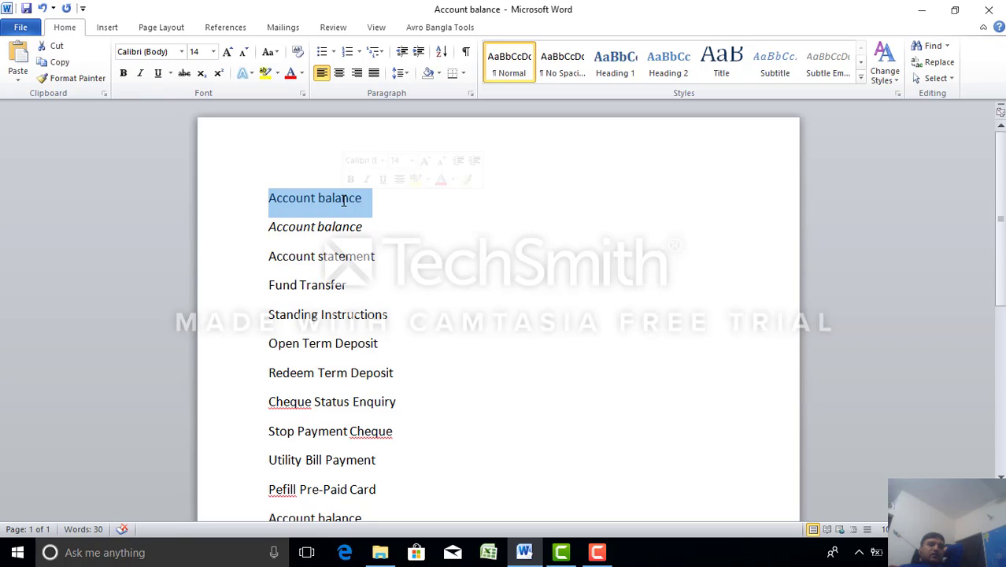
{"action": "left_click", "coordinate": [334, 198]}
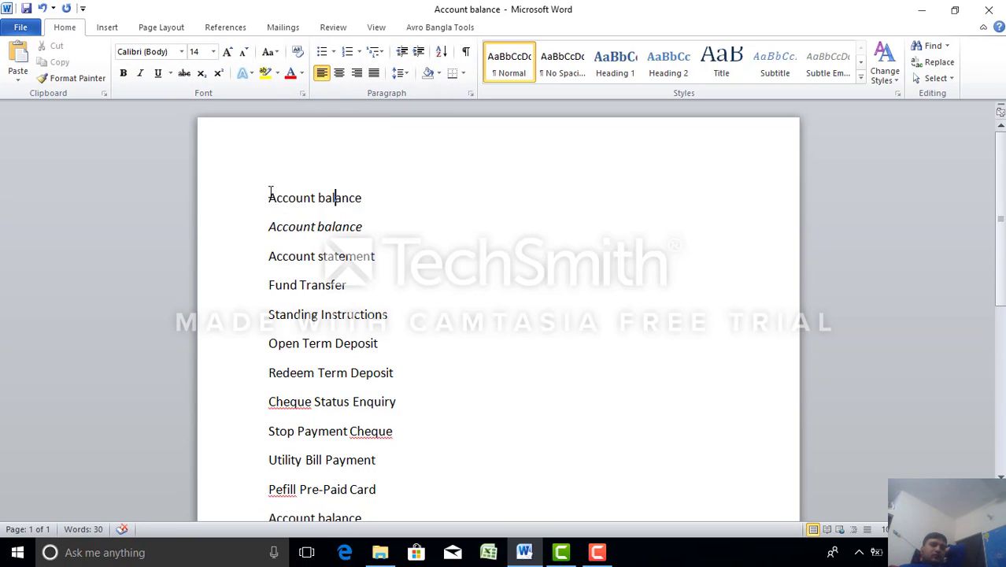
{"action": "left_click_drag", "start_coordinate": [269, 197], "coordinate": [339, 527]}
{"action": "scroll", "coordinate": [420, 339], "scroll_direction": "up", "scroll_amount": 3}
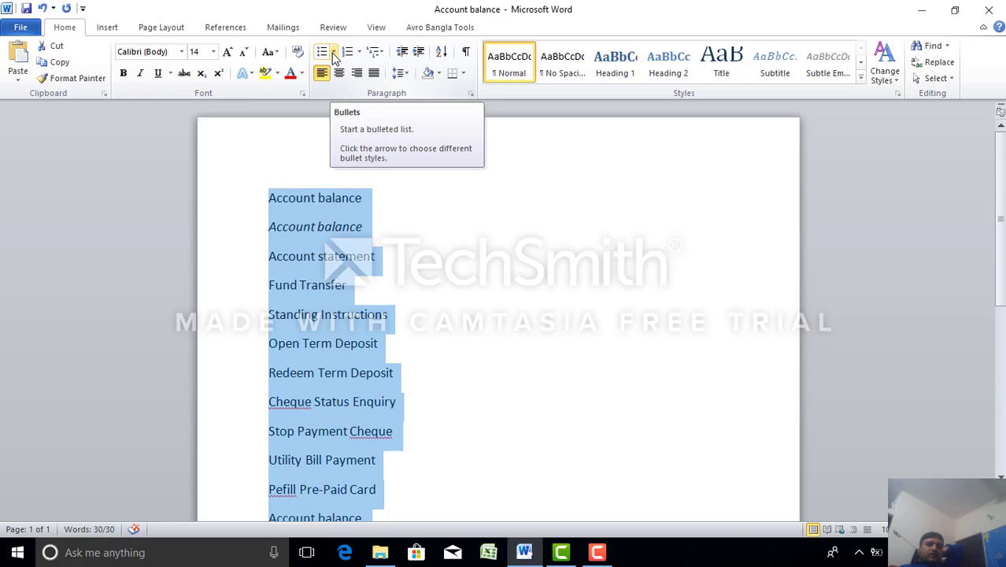
{"action": "left_click", "coordinate": [334, 53]}
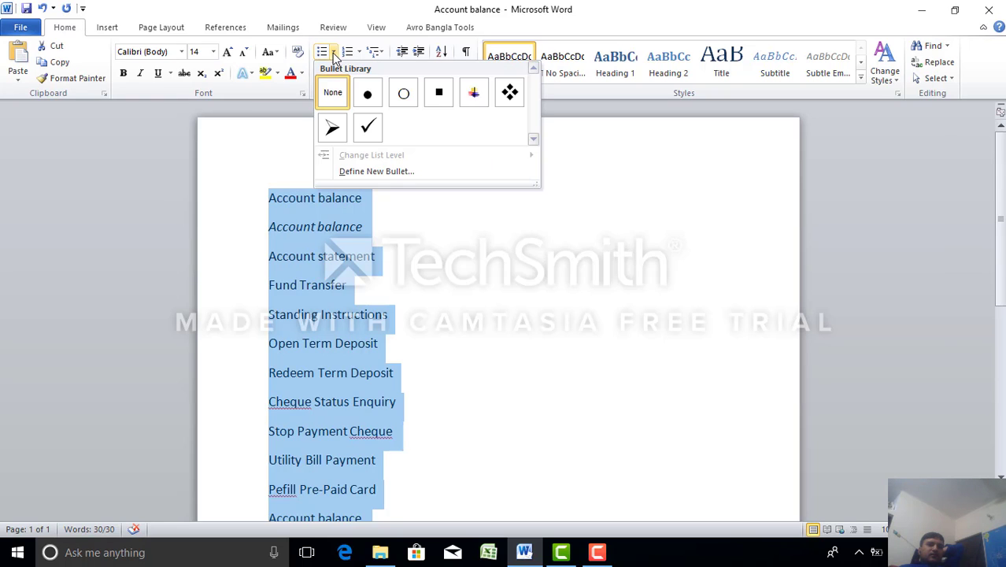
{"action": "left_click", "coordinate": [373, 94]}
{"action": "key", "text": "ctrl+a"}
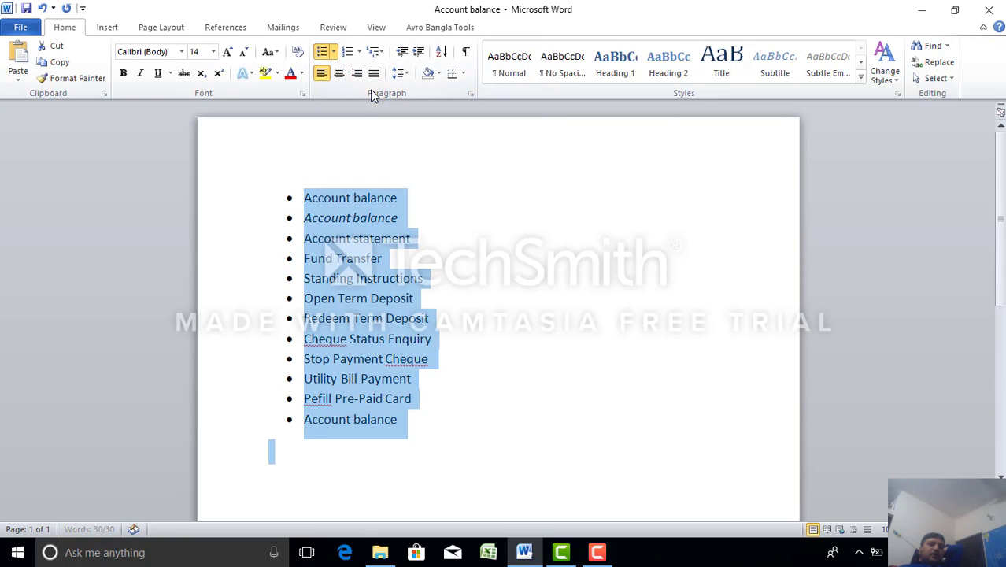
{"action": "left_click", "coordinate": [636, 315]}
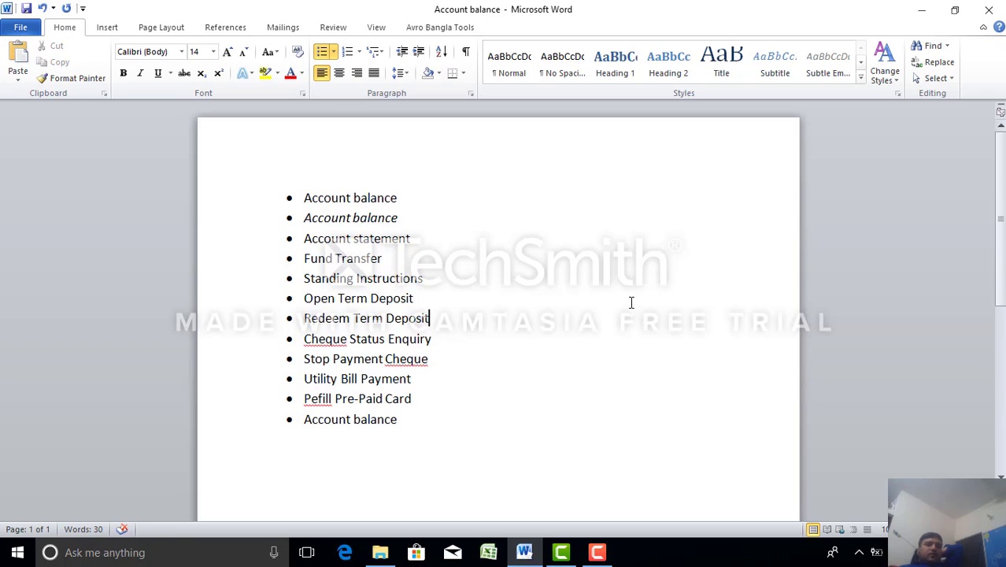
Step: Change the bullets of the entire services list to hollow circles
{"action": "left_click_drag", "start_coordinate": [402, 419], "coordinate": [250, 202]}
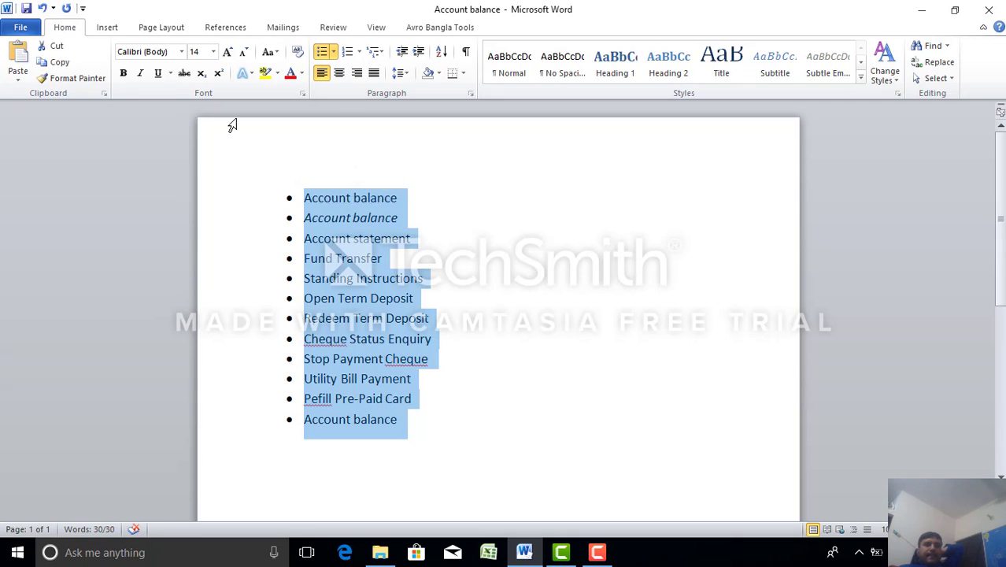
{"action": "left_click", "coordinate": [334, 52]}
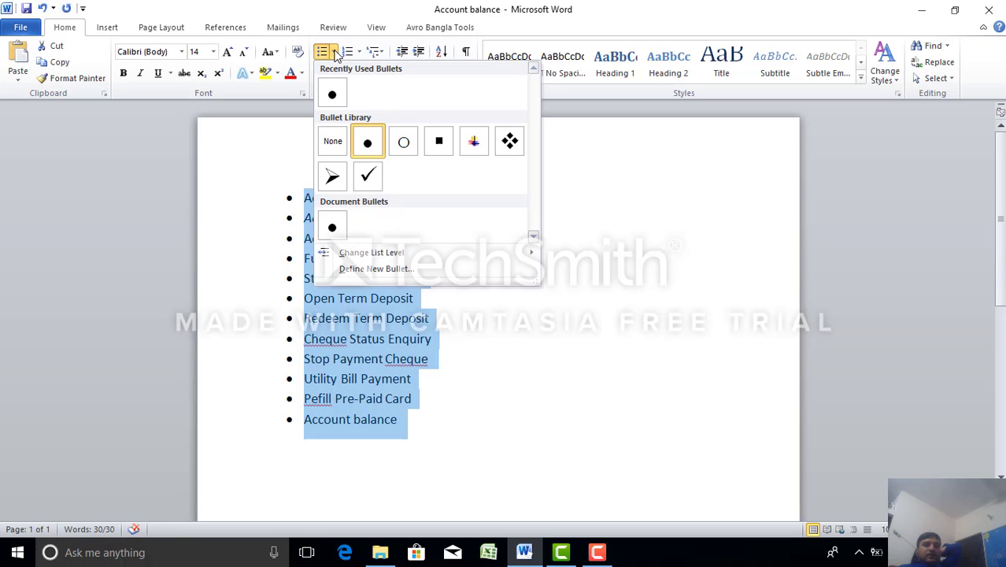
{"action": "left_click", "coordinate": [403, 142]}
{"action": "left_click", "coordinate": [552, 316]}
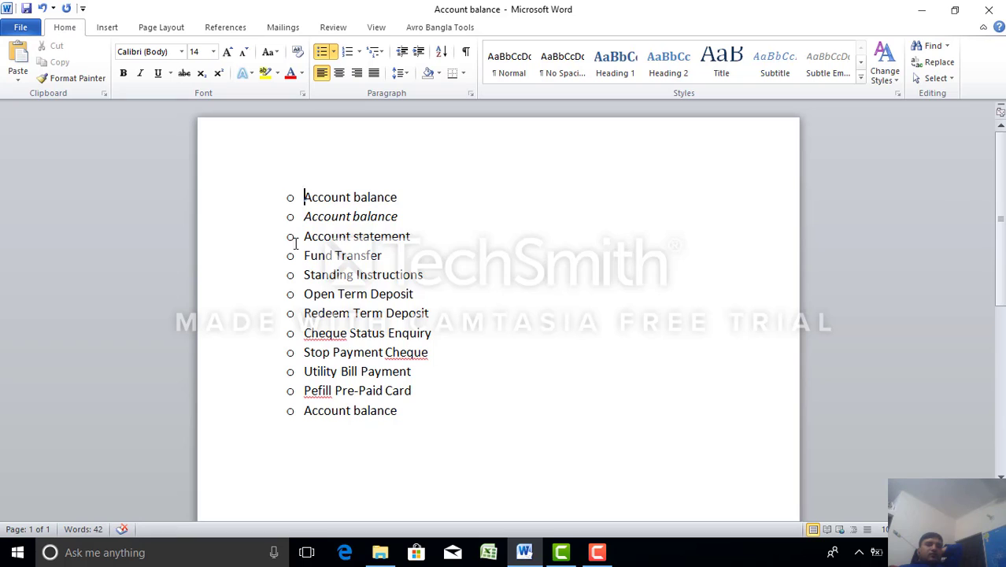
Step: Change the bullets of the entire services list to the multicoloured cross-shaped symbol from the bullet library
{"action": "left_click_drag", "start_coordinate": [304, 197], "coordinate": [400, 425]}
{"action": "left_click", "coordinate": [334, 52]}
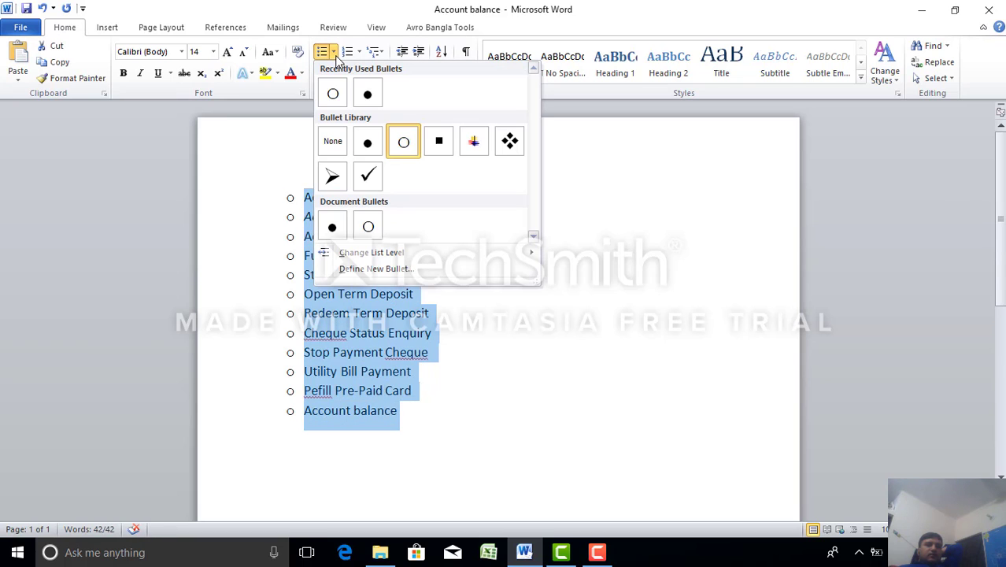
{"action": "left_click", "coordinate": [473, 142]}
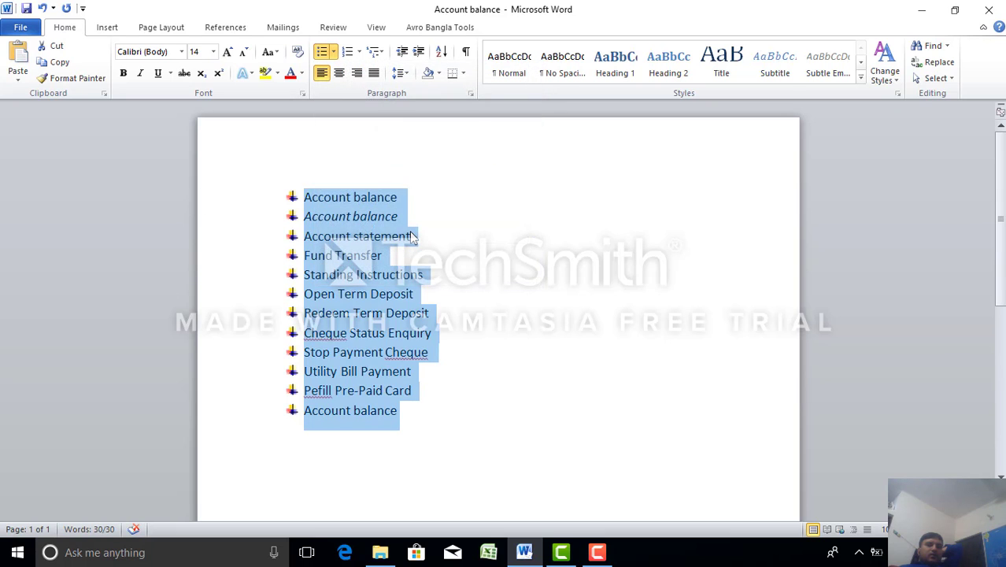
{"action": "left_click", "coordinate": [411, 237]}
{"action": "left_click_drag", "start_coordinate": [297, 194], "coordinate": [402, 450]}
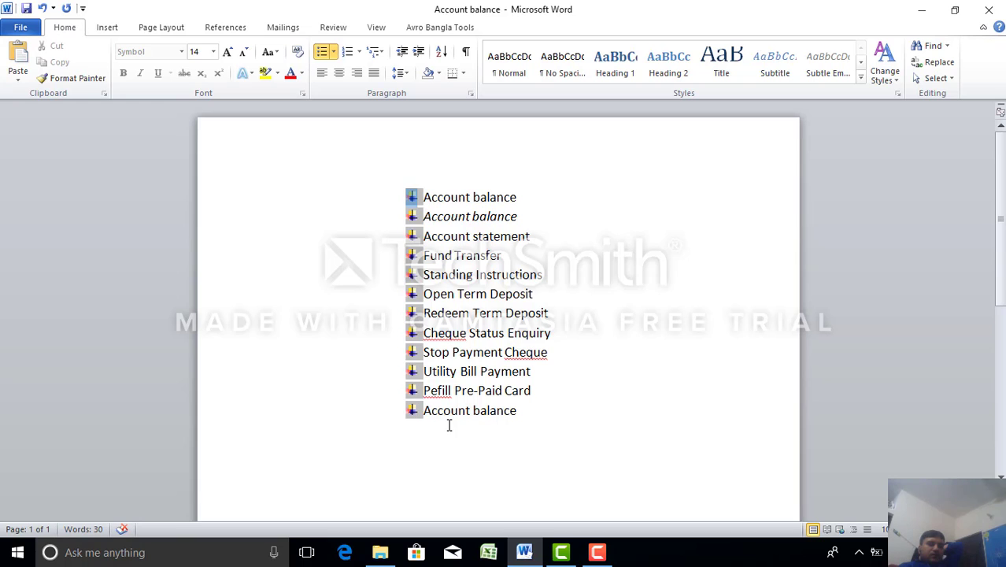
{"action": "key", "text": "ctrl+z"}
{"action": "left_click", "coordinate": [490, 385]}
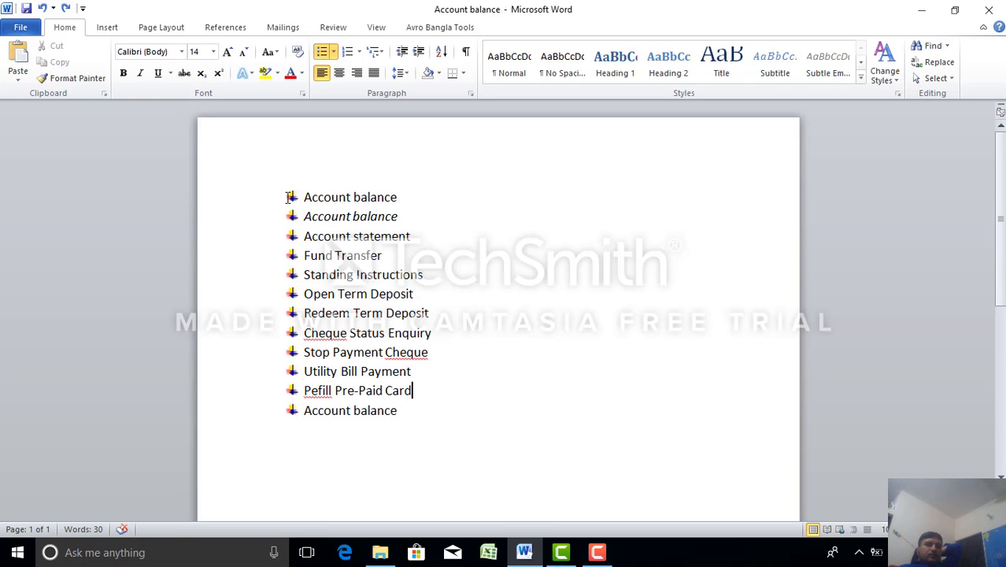
Step: Format the entire services list as a numbered list in the 1., 2., 3. format
{"action": "left_click_drag", "start_coordinate": [307, 193], "coordinate": [411, 419]}
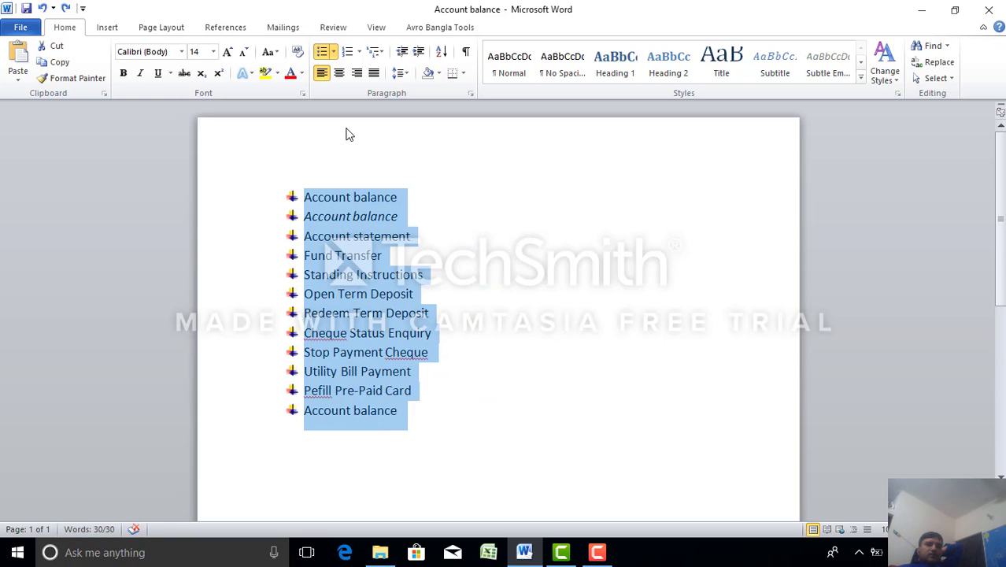
{"action": "left_click", "coordinate": [359, 53]}
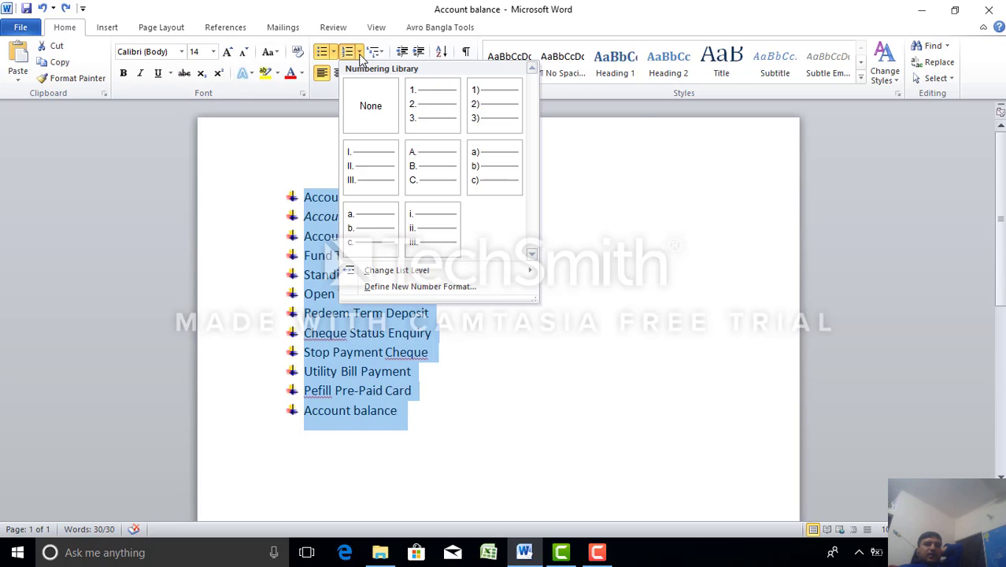
{"action": "left_click", "coordinate": [437, 107]}
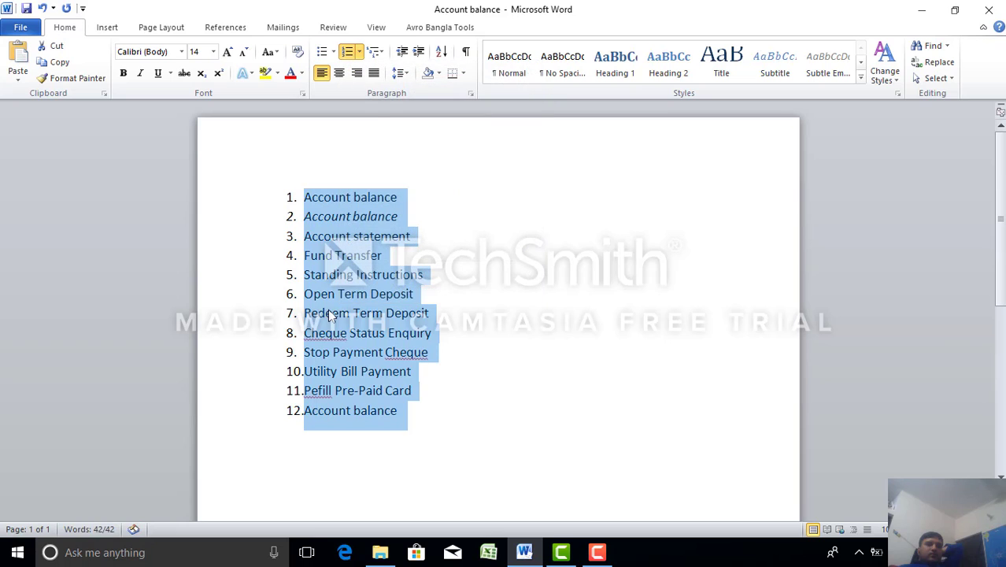
Step: Change the numbering of the entire services list to the lettered a), b), c) format
{"action": "left_click", "coordinate": [359, 52]}
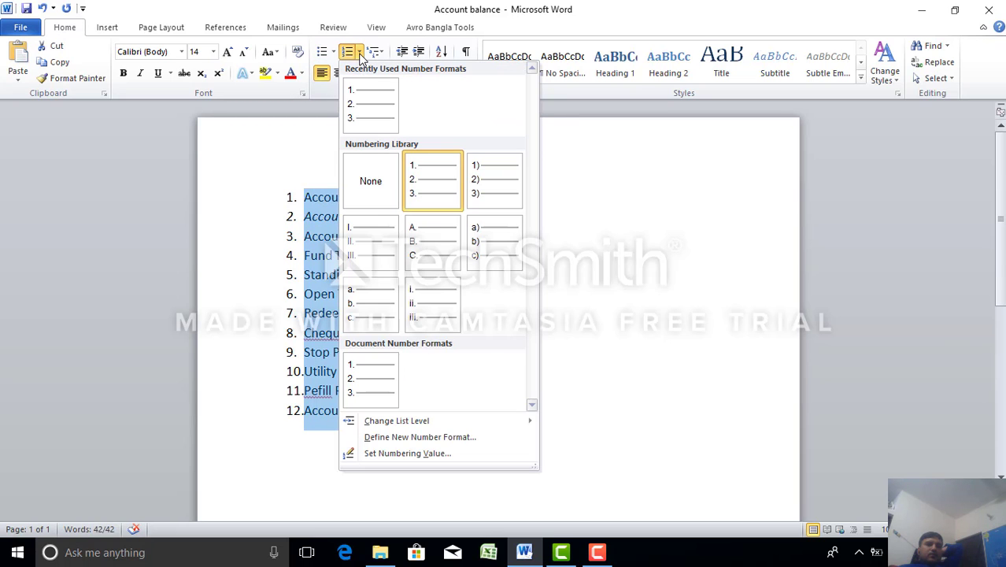
{"action": "left_click", "coordinate": [485, 256]}
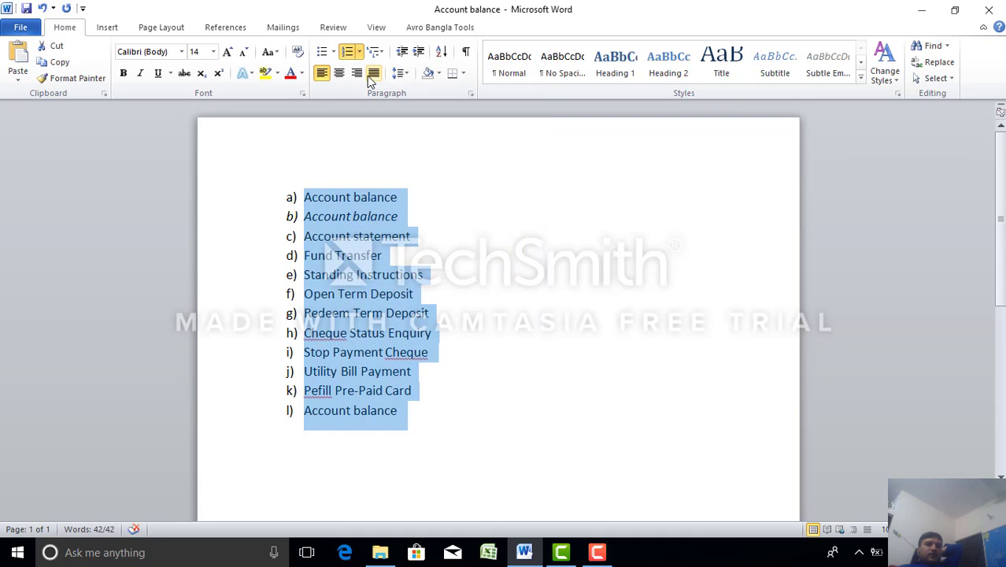
{"action": "left_click", "coordinate": [359, 52]}
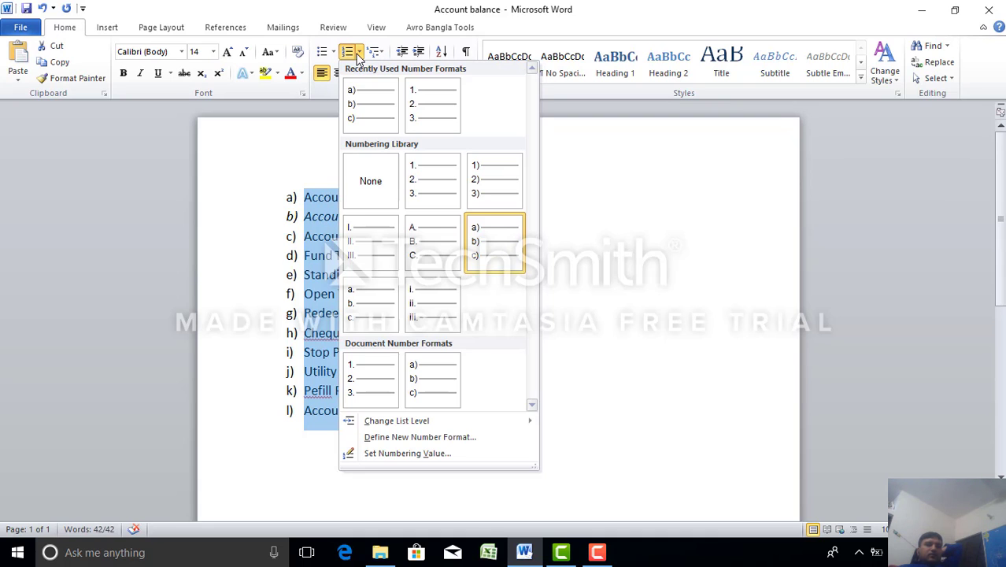
{"action": "mouse_move", "coordinate": [458, 423]}
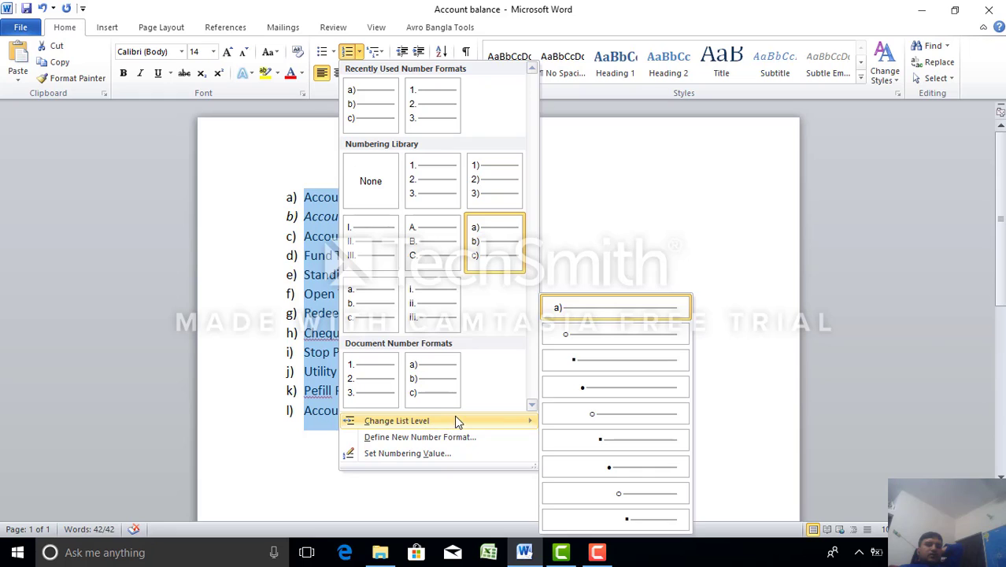
{"action": "left_click", "coordinate": [632, 213]}
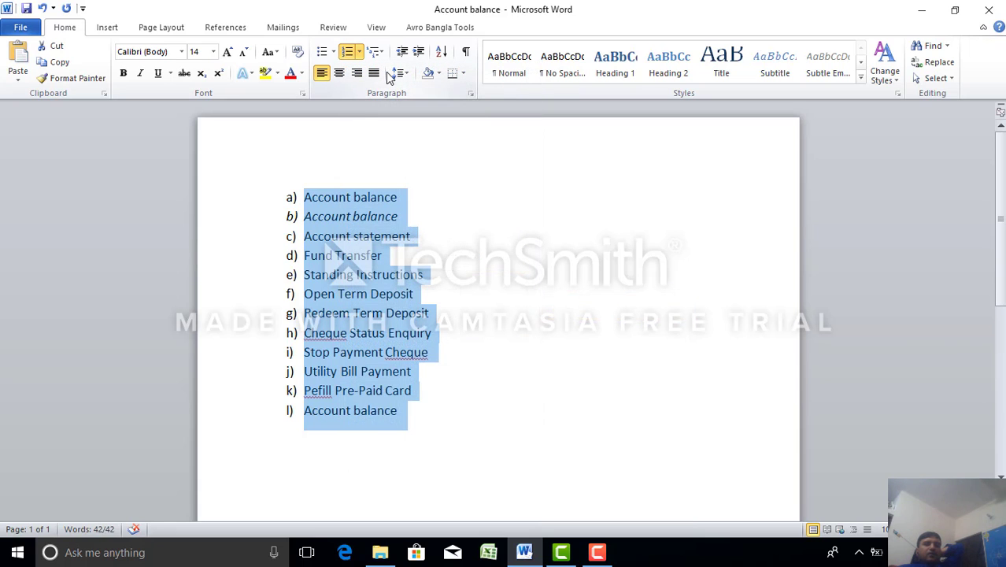
{"action": "left_click", "coordinate": [533, 269]}
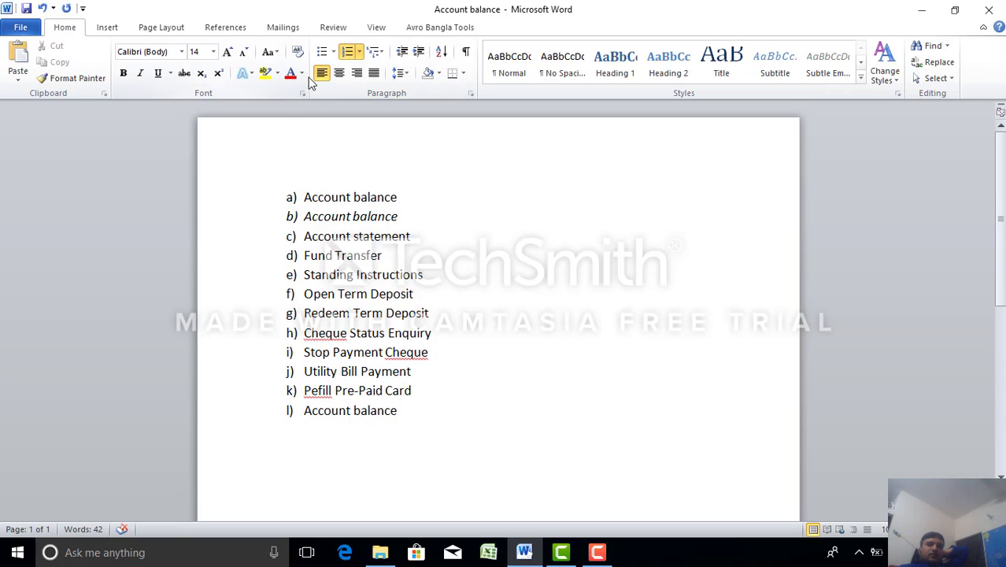
Step: Right-align the first two "Account balance" items of the list
{"action": "left_click", "coordinate": [301, 204]}
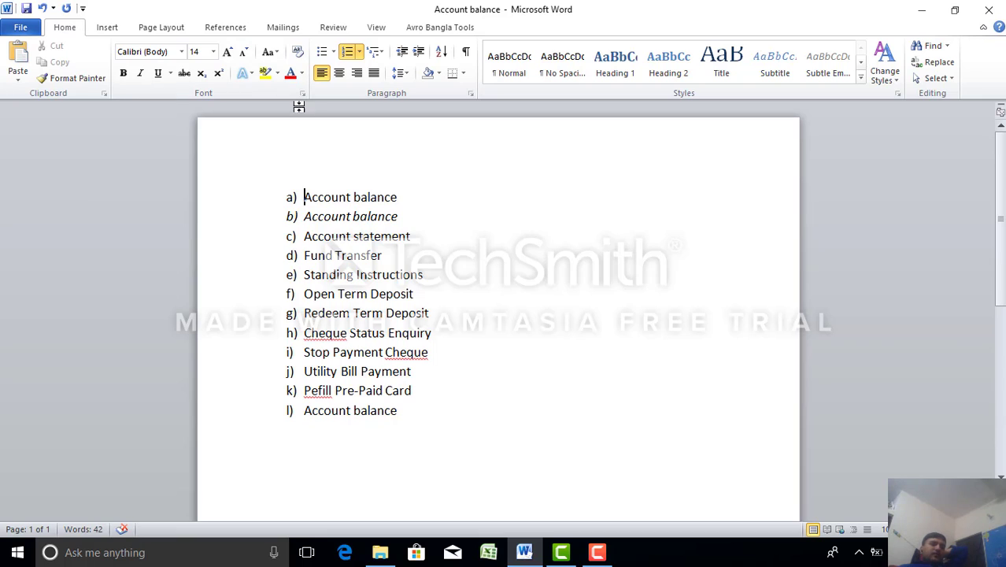
{"action": "left_click", "coordinate": [357, 74]}
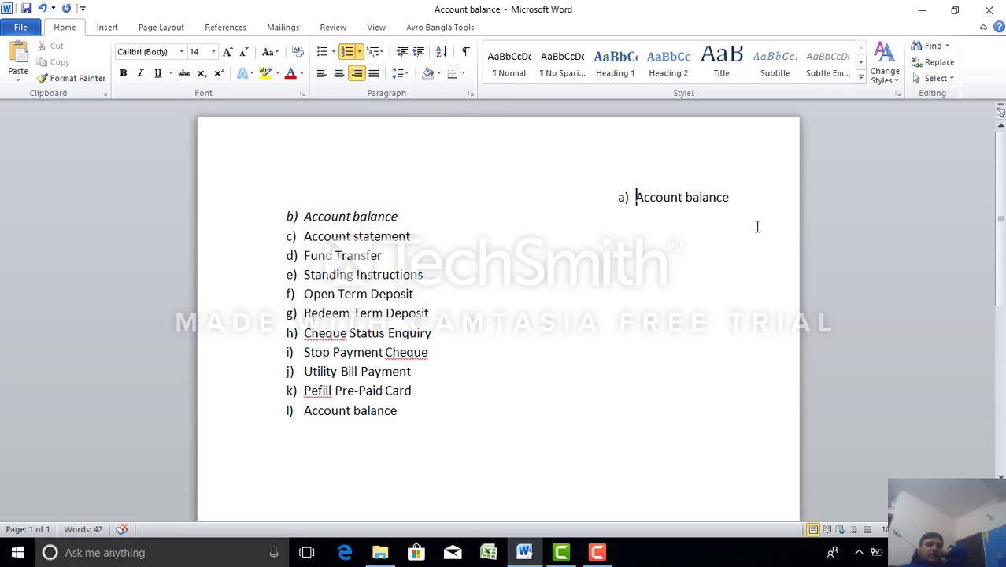
{"action": "left_click", "coordinate": [305, 216]}
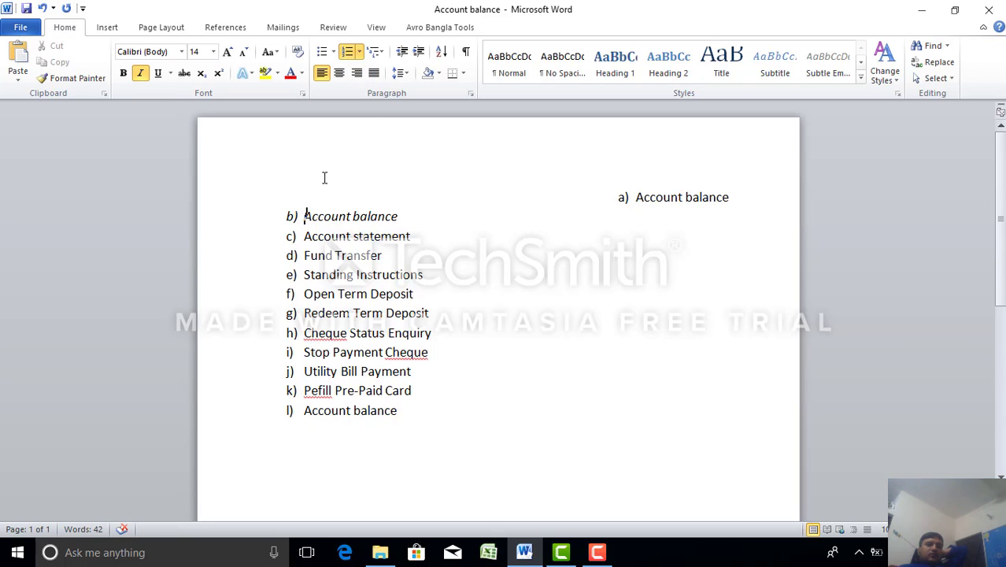
{"action": "left_click", "coordinate": [364, 80]}
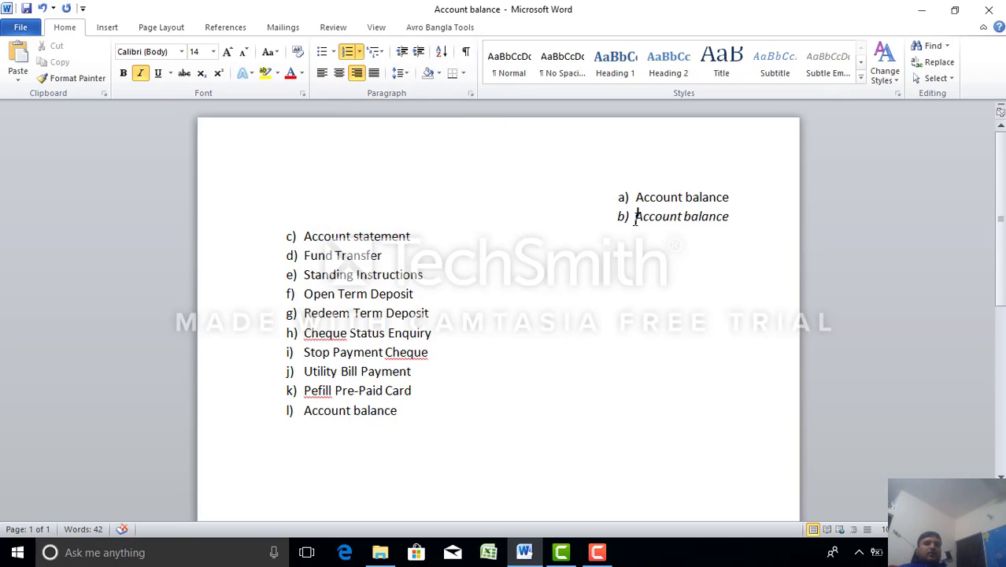
Step: Return the first two "Account balance" items to left alignment
{"action": "left_click", "coordinate": [323, 75]}
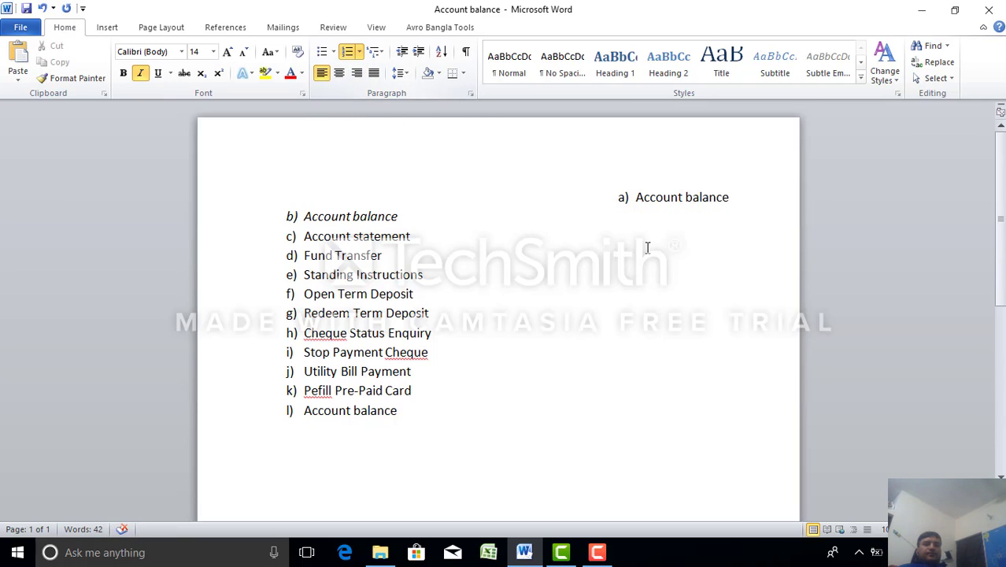
{"action": "key", "text": "Up"}
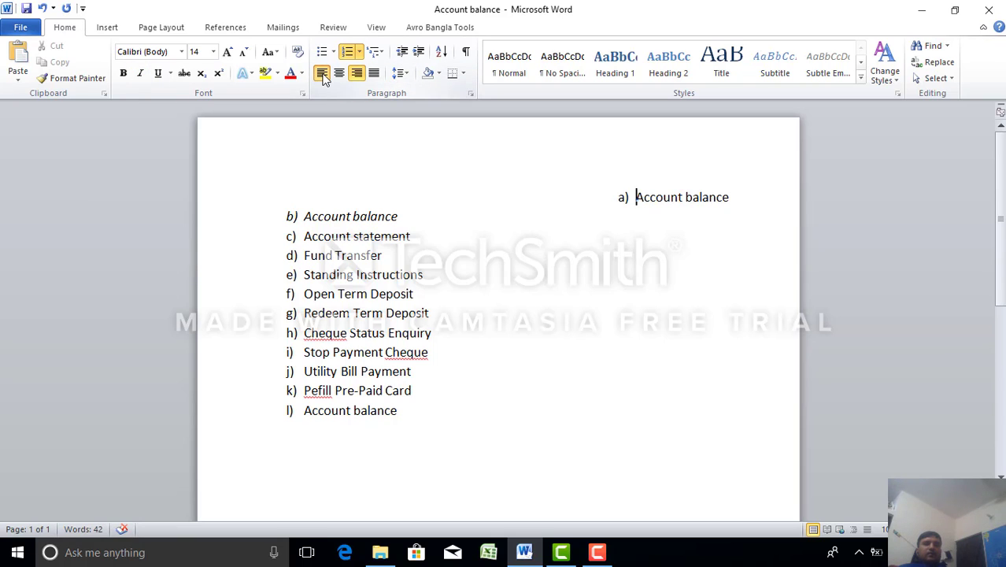
{"action": "left_click", "coordinate": [323, 73]}
{"action": "left_click", "coordinate": [497, 229]}
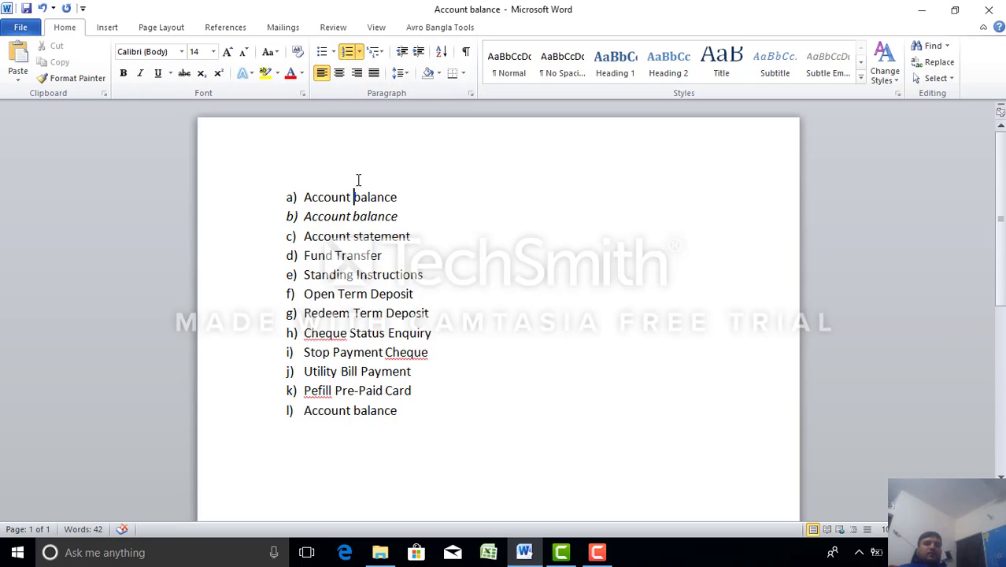
Step: Centre the first "Account balance" item and set it back to left alignment
{"action": "left_click", "coordinate": [339, 80]}
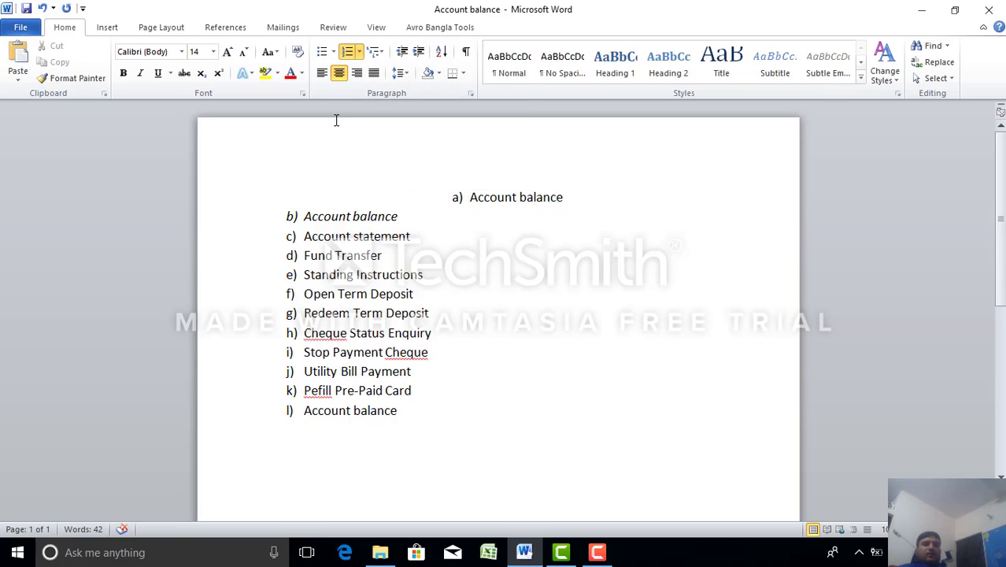
{"action": "left_click", "coordinate": [323, 74]}
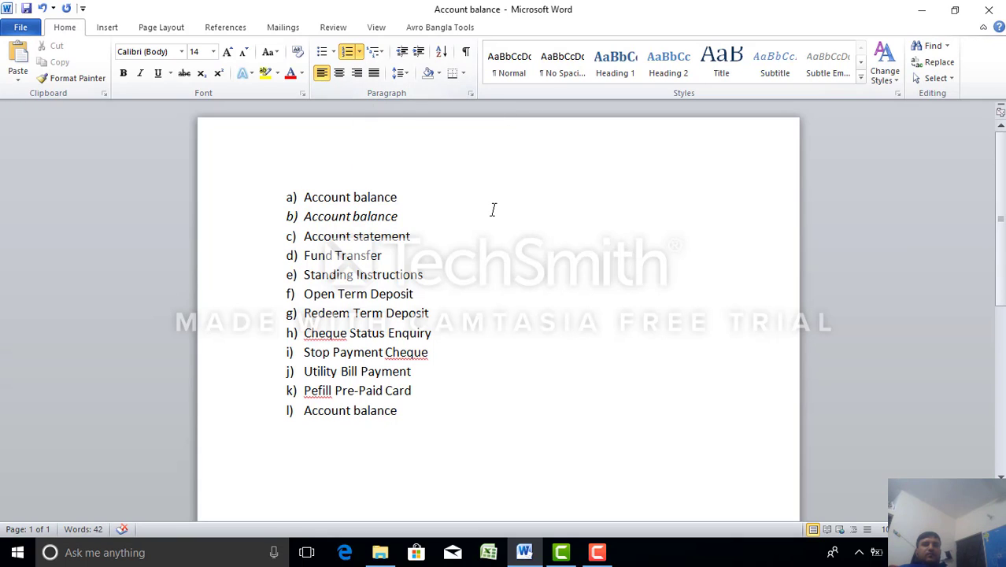
{"action": "left_click_drag", "start_coordinate": [402, 410], "coordinate": [304, 197]}
Step: Insert an unnumbered blank line after the first "Account balance" item and another after "Fund Transfer"
{"action": "left_click", "coordinate": [407, 197]}
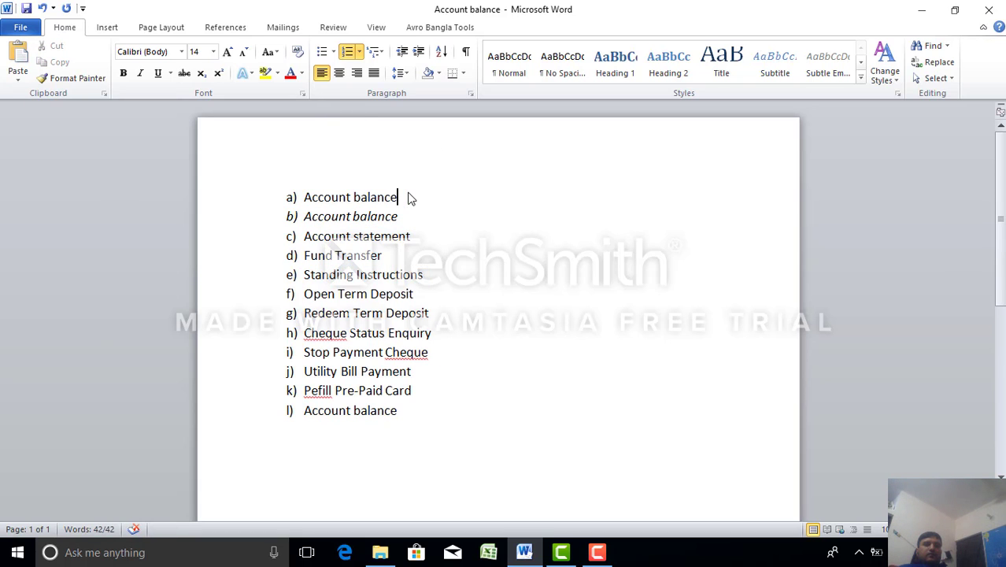
{"action": "key", "text": "Return"}
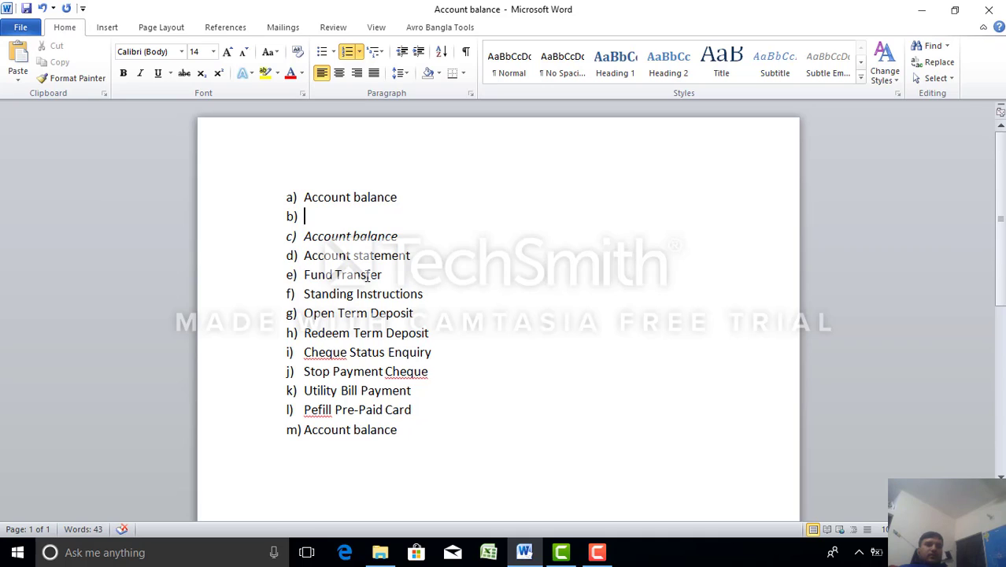
{"action": "left_click", "coordinate": [389, 272]}
{"action": "key", "text": "Return"}
{"action": "key", "text": "BackSpace"}
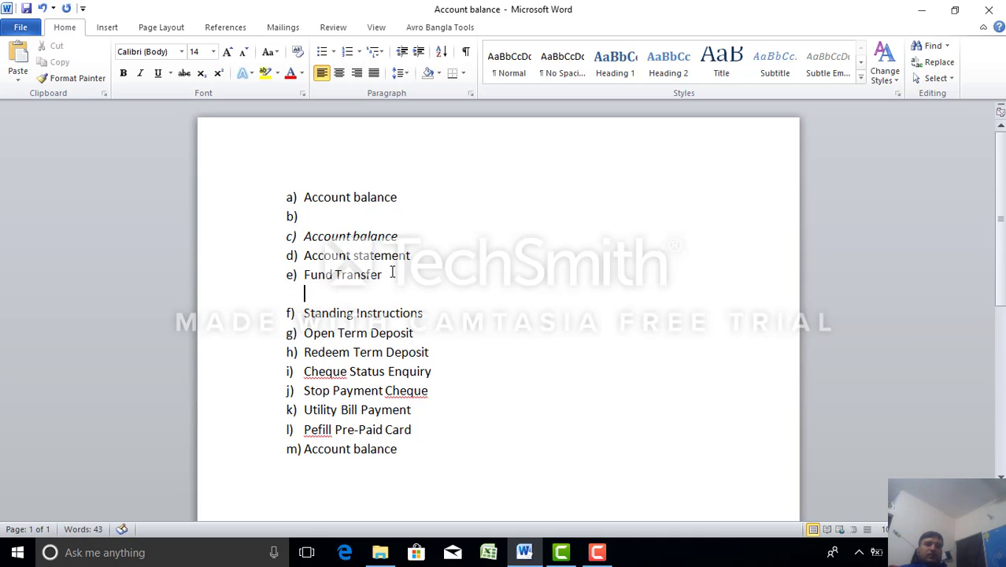
{"action": "left_click", "coordinate": [323, 221]}
{"action": "key", "text": "BackSpace"}
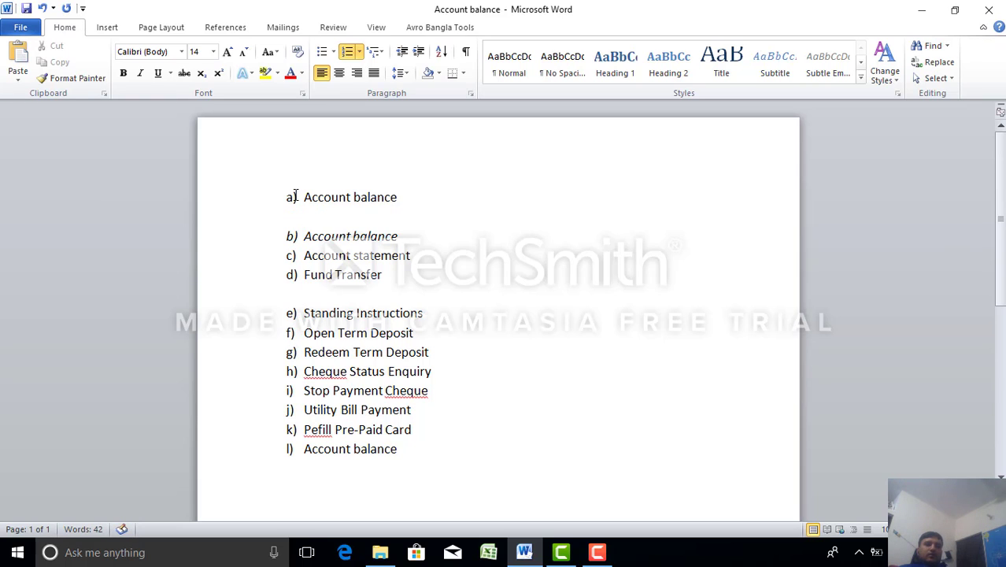
Step: Move the whole lettered list slightly to the left by reducing its indent
{"action": "left_click", "coordinate": [291, 197]}
{"action": "left_click_drag", "start_coordinate": [260, 285], "coordinate": [208, 283]}
{"action": "left_click", "coordinate": [440, 303]}
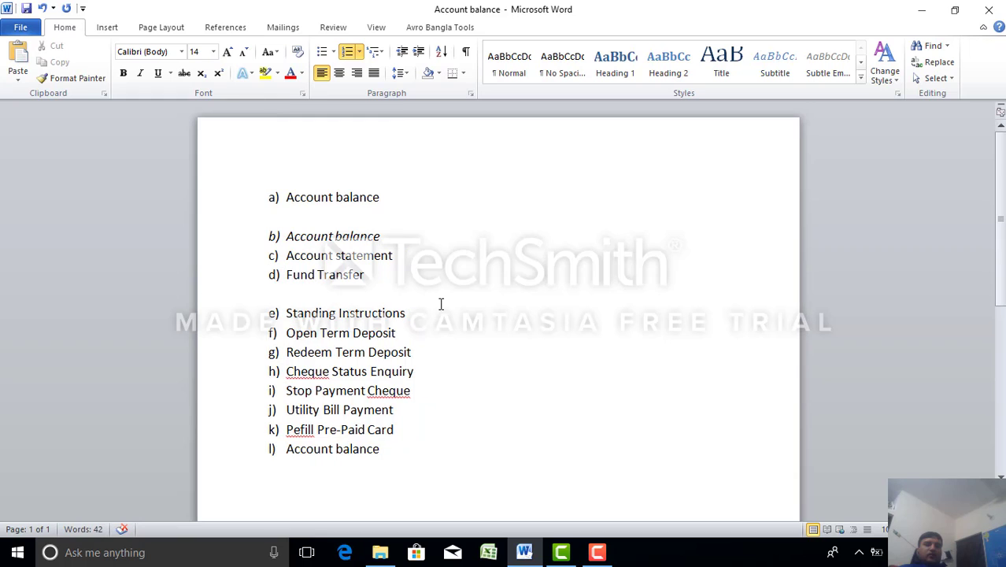
Step: Remove the space after paragraphs for the entire services list
{"action": "left_click_drag", "start_coordinate": [286, 197], "coordinate": [366, 429]}
{"action": "left_click", "coordinate": [461, 464]}
{"action": "left_click_drag", "start_coordinate": [422, 464], "coordinate": [224, 185]}
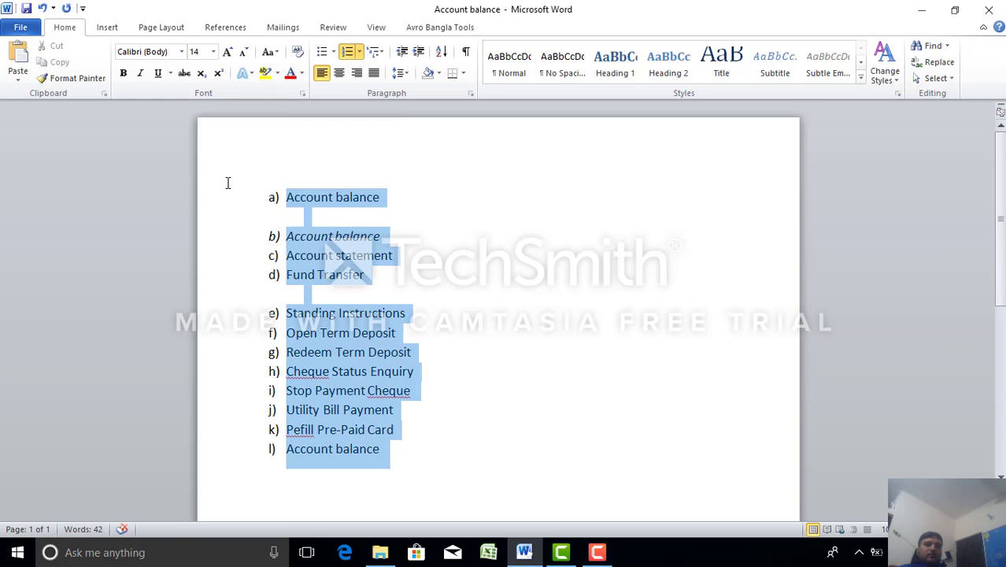
{"action": "left_click", "coordinate": [401, 73]}
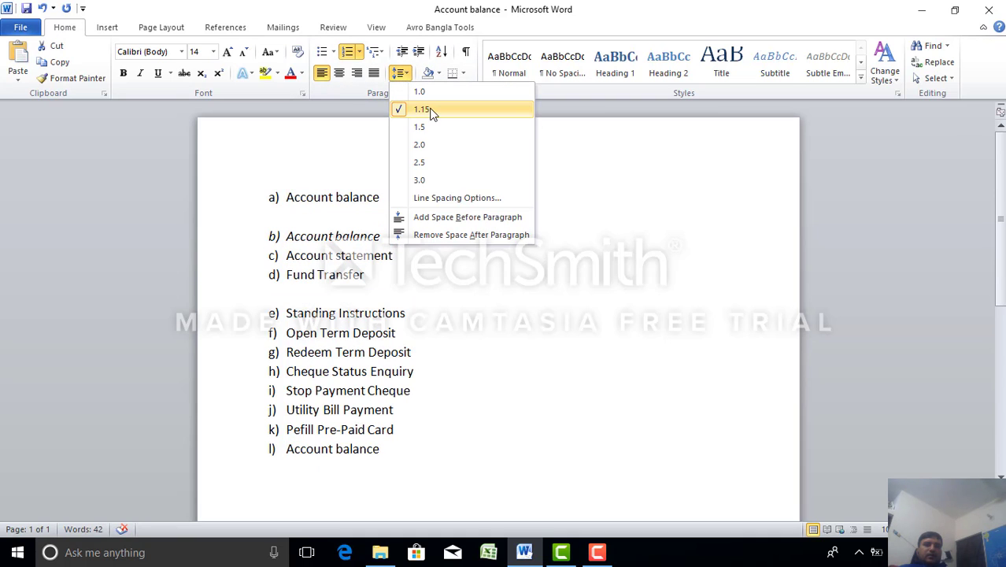
{"action": "left_click", "coordinate": [454, 235]}
{"action": "left_click", "coordinate": [430, 232]}
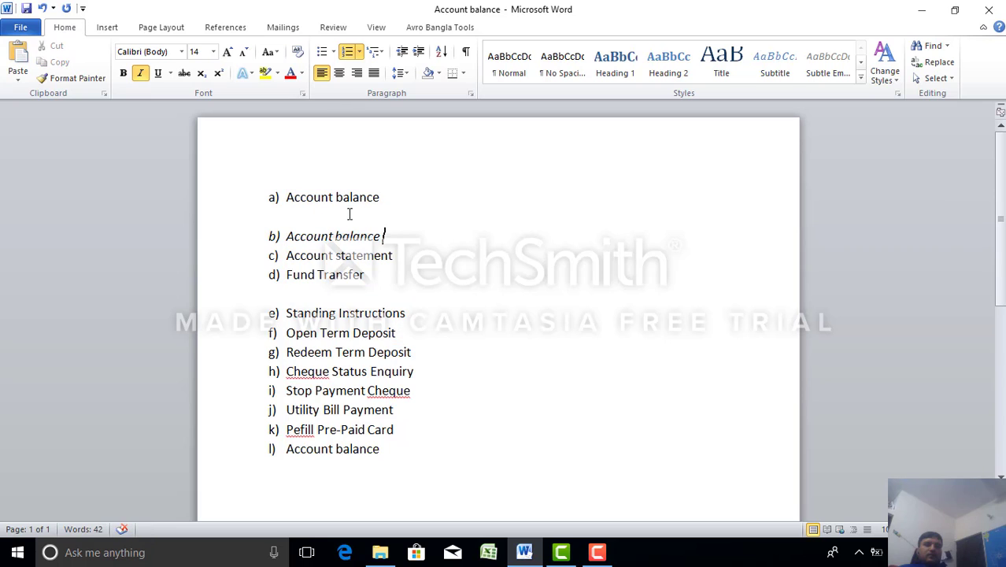
Step: Set the line spacing of the blank line below the first "Account balance" item to 1.0
{"action": "left_click", "coordinate": [334, 209]}
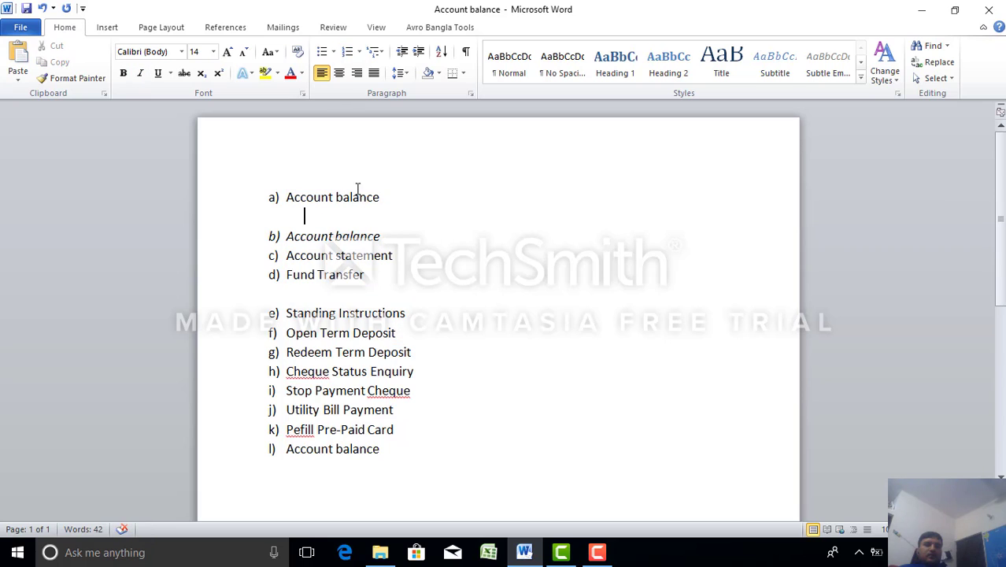
{"action": "left_click", "coordinate": [400, 73]}
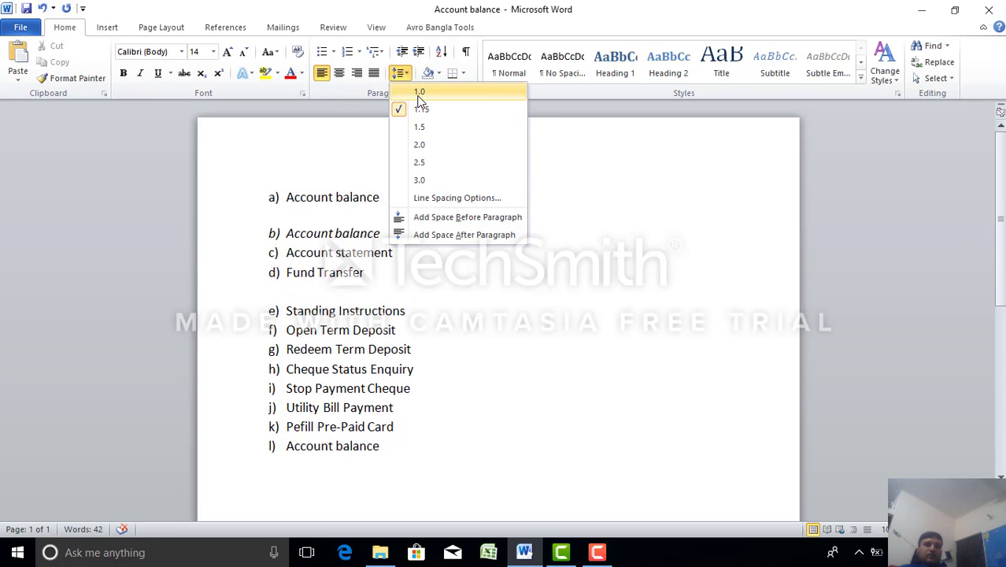
{"action": "left_click", "coordinate": [416, 207]}
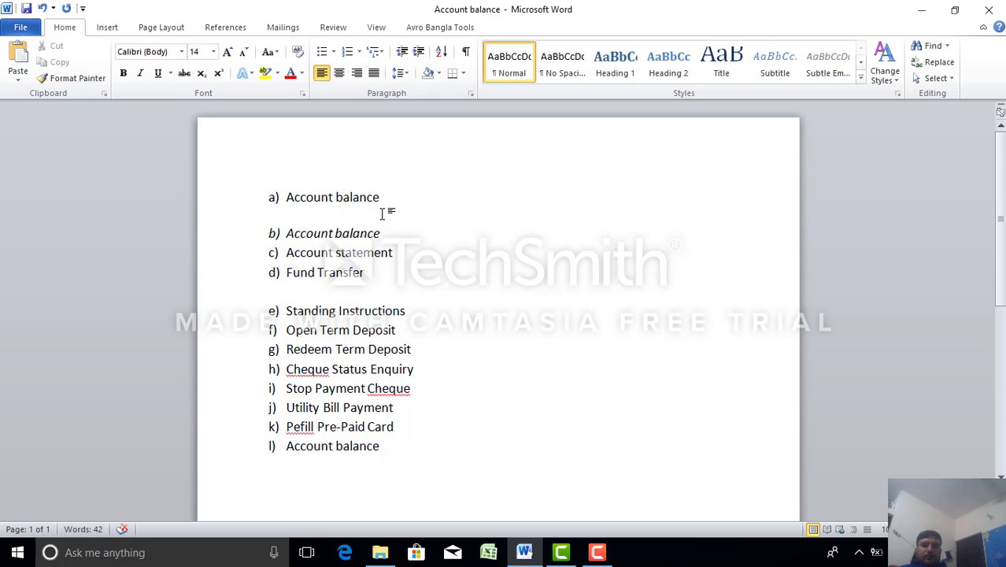
Step: Delete the blank lines after the first "Account balance" item and after "Fund Transfer"
{"action": "key", "text": "BackSpace"}
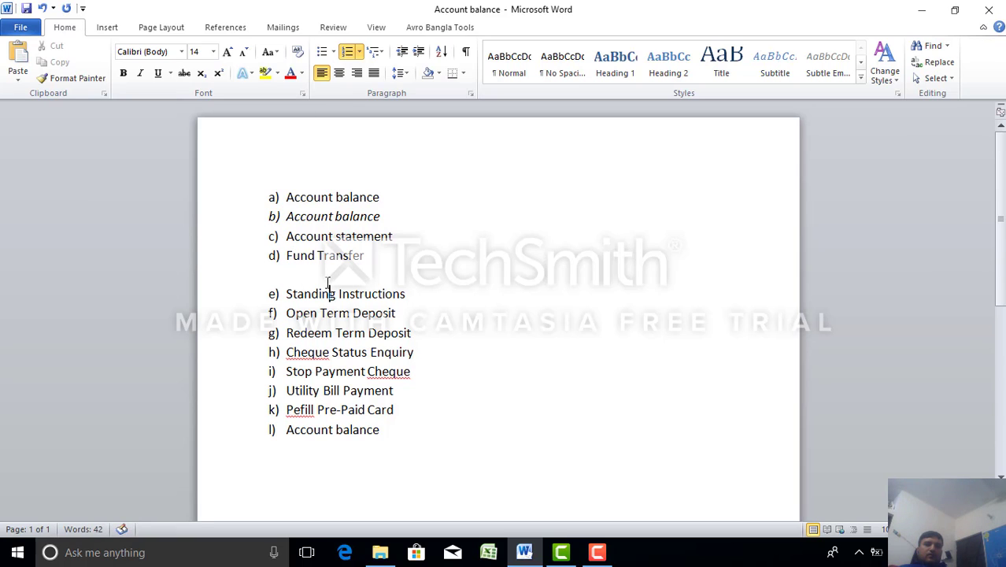
{"action": "left_click", "coordinate": [315, 271]}
{"action": "key", "text": "BackSpace"}
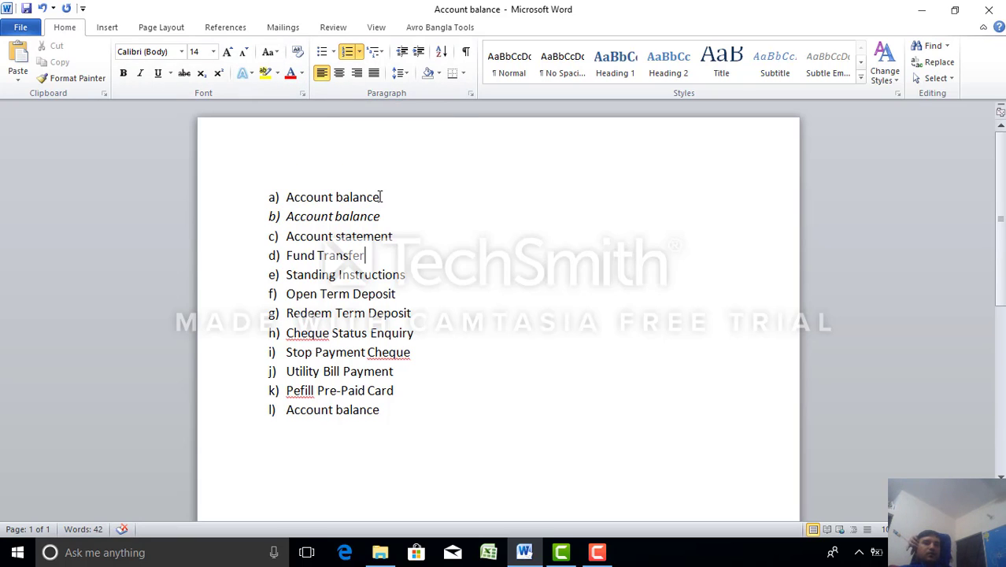
Step: Change the font colour of the word "balance" in the first list item to the standard light green
{"action": "left_click_drag", "start_coordinate": [379, 198], "coordinate": [337, 198]}
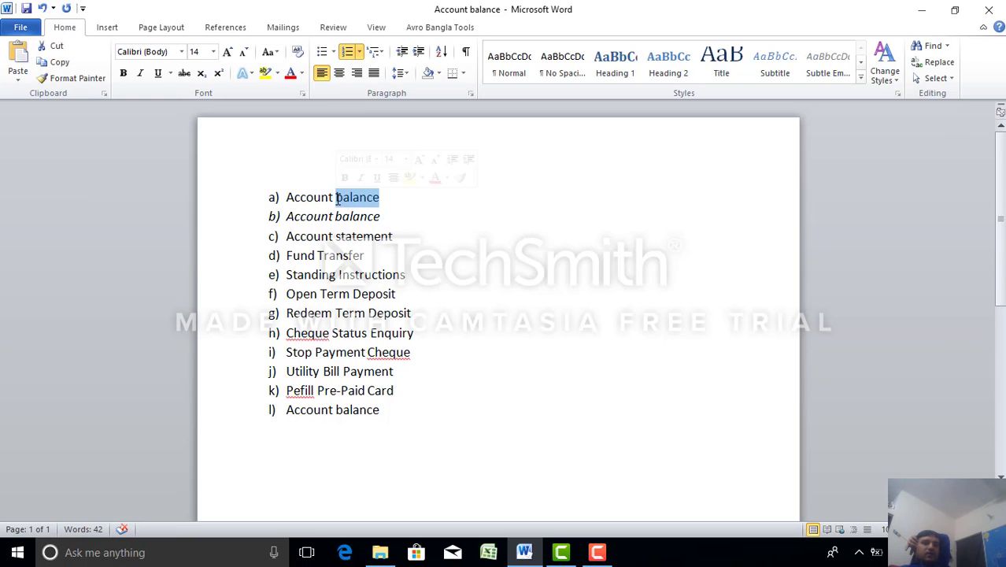
{"action": "left_click", "coordinate": [301, 75]}
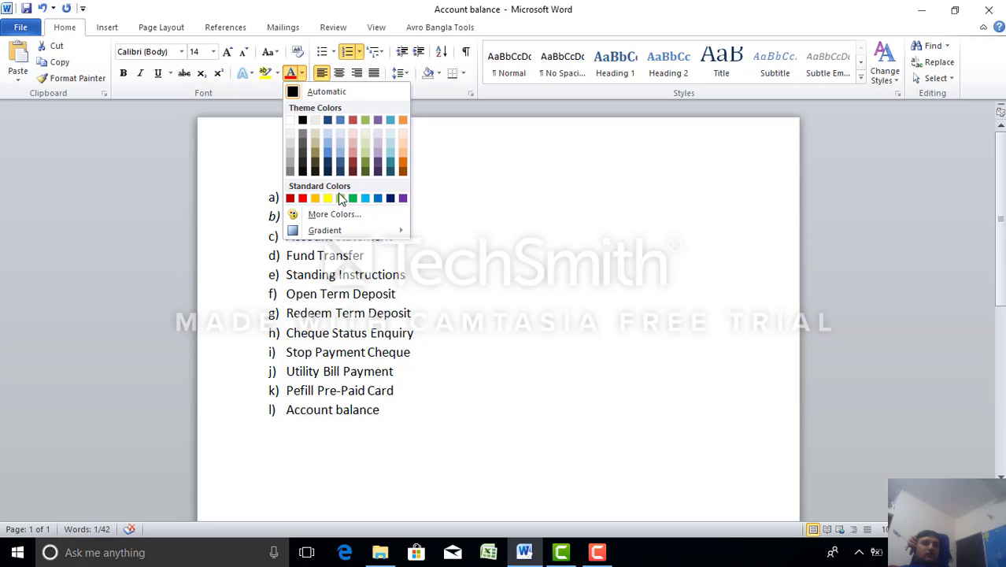
{"action": "left_click", "coordinate": [340, 199]}
{"action": "left_click", "coordinate": [381, 203]}
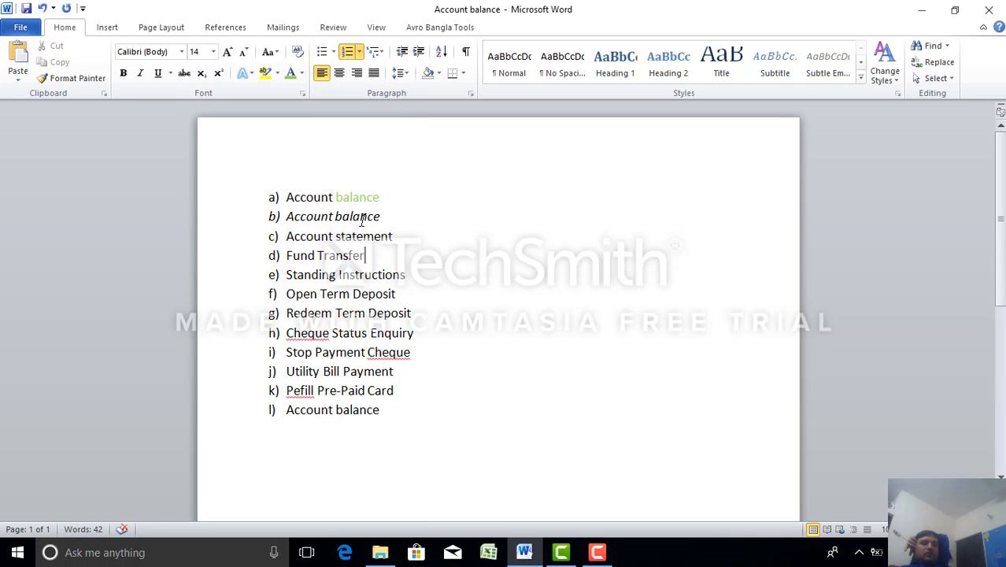
Step: Set the font size of the entire banking services list to 22
{"action": "left_click_drag", "start_coordinate": [381, 203], "coordinate": [308, 189]}
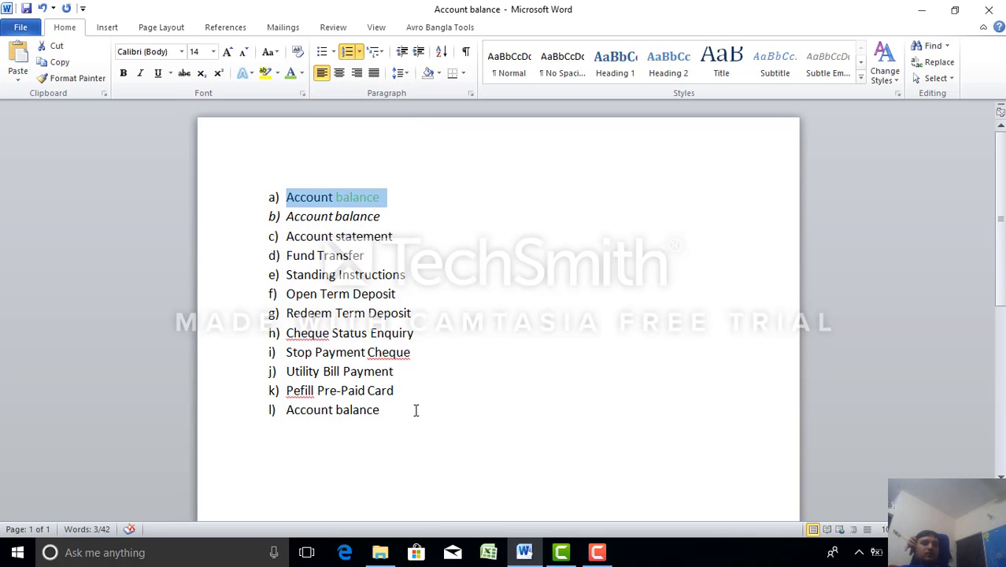
{"action": "left_click_drag", "start_coordinate": [416, 408], "coordinate": [260, 153]}
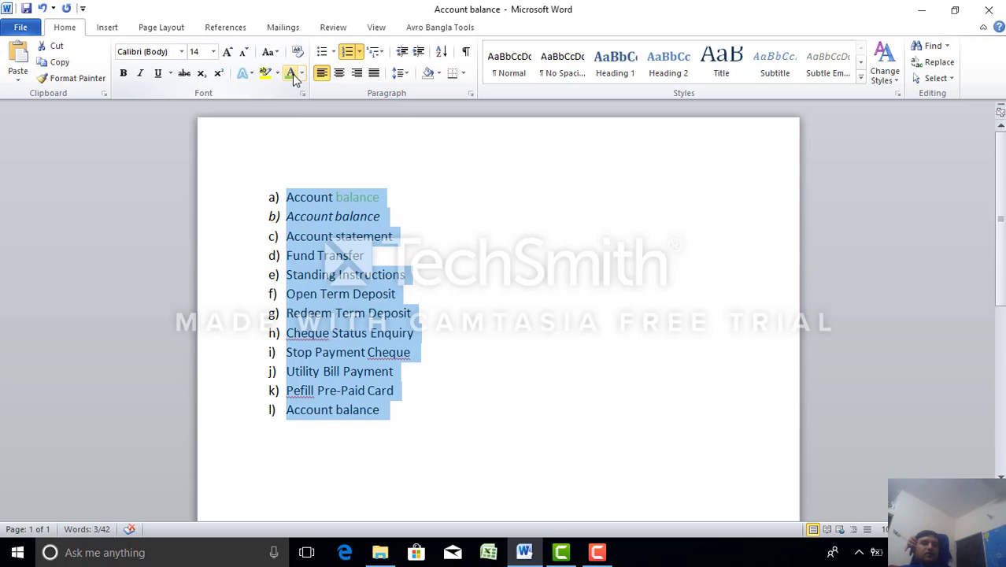
{"action": "left_click", "coordinate": [212, 54]}
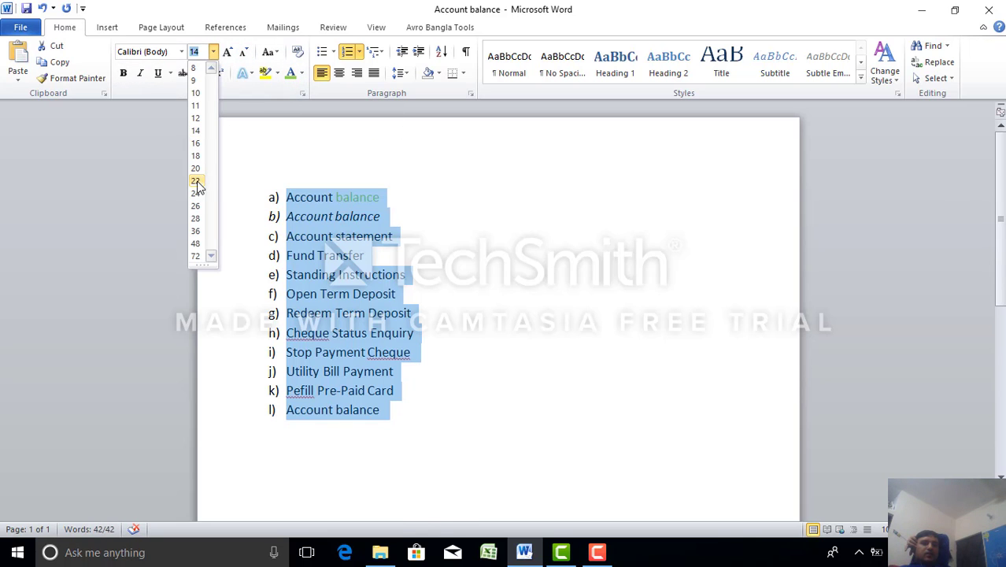
{"action": "left_click", "coordinate": [196, 182]}
{"action": "left_click", "coordinate": [471, 268]}
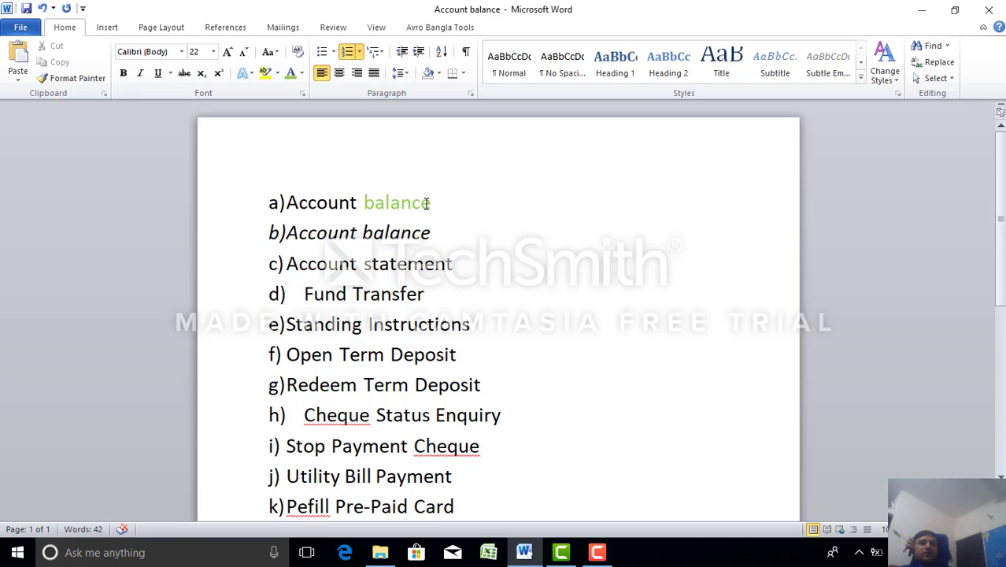
Step: Change the font colour of the word "balance" in the first list item to black
{"action": "left_click_drag", "start_coordinate": [432, 203], "coordinate": [364, 203]}
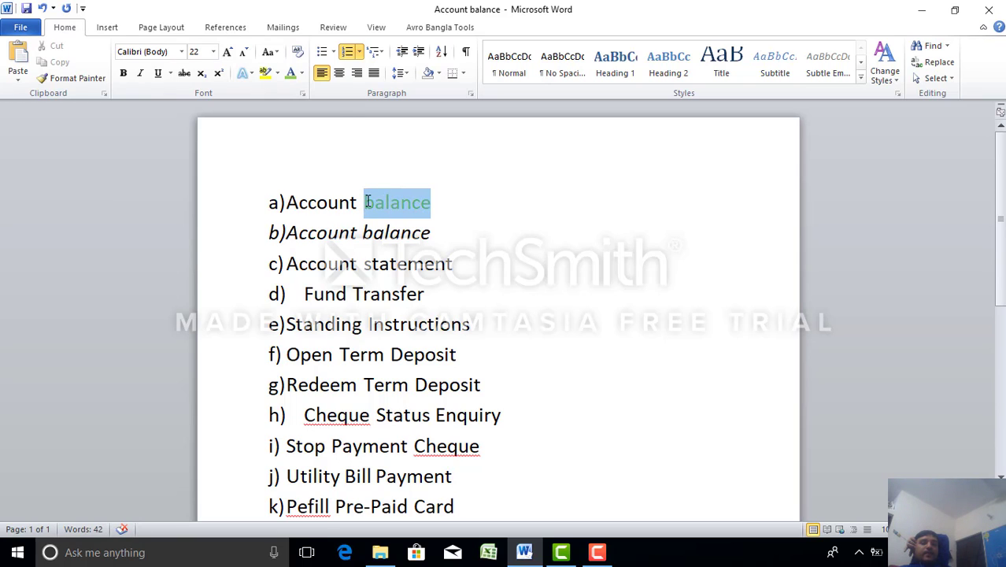
{"action": "left_click", "coordinate": [303, 73]}
{"action": "left_click", "coordinate": [323, 90]}
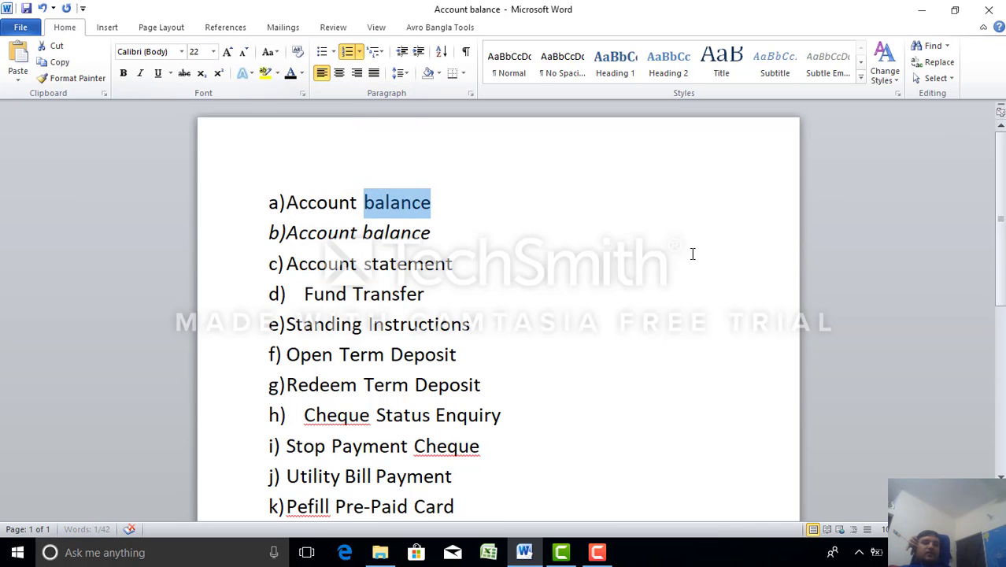
{"action": "left_click", "coordinate": [693, 254]}
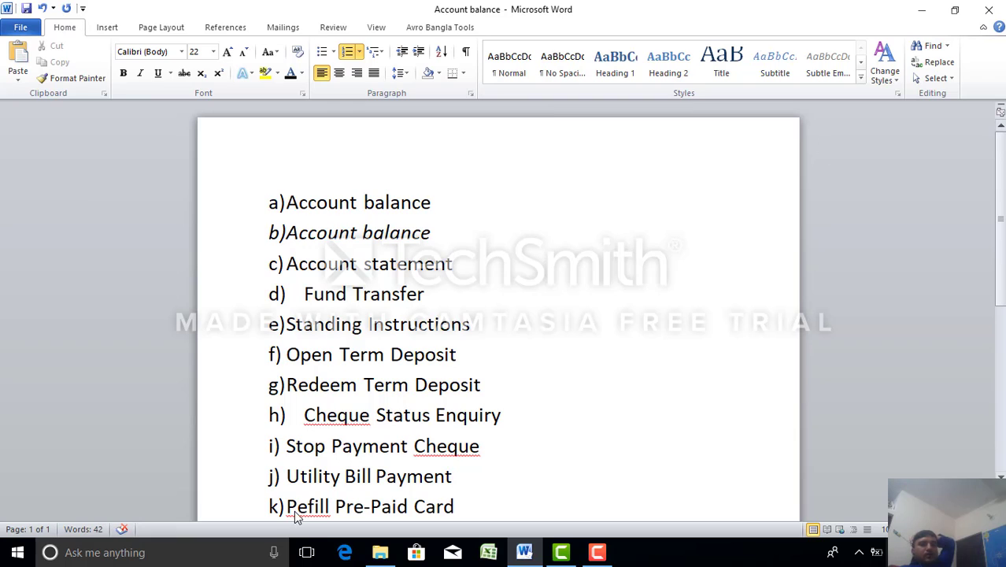
Step: Highlight the first "Account balance" list item in red
{"action": "left_click", "coordinate": [277, 73]}
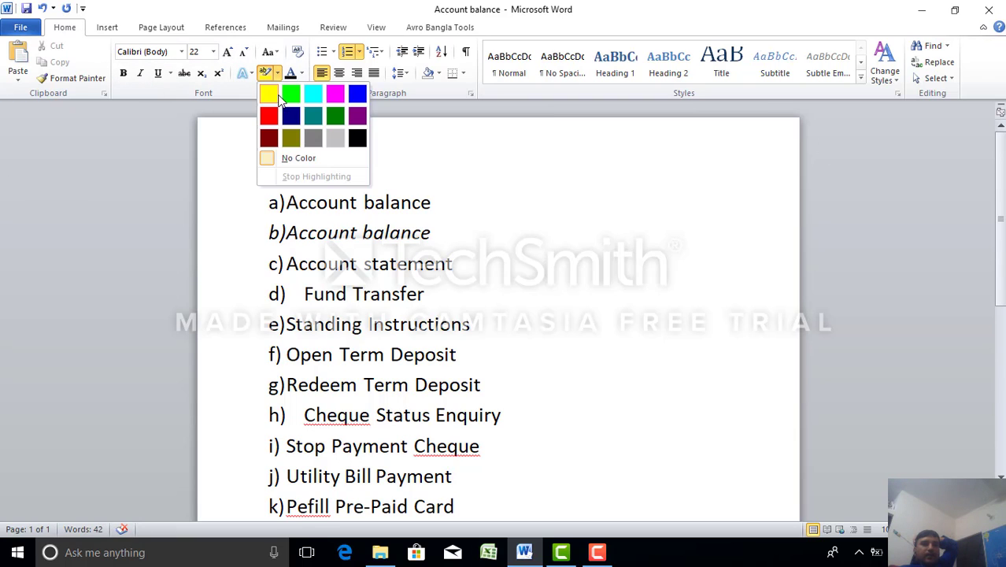
{"action": "left_click", "coordinate": [268, 120]}
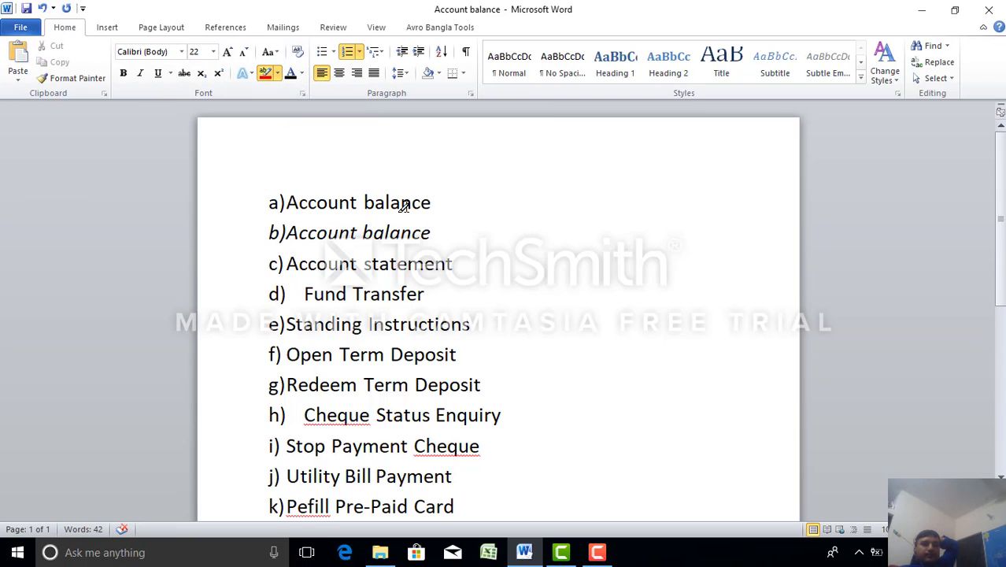
{"action": "left_click_drag", "start_coordinate": [433, 203], "coordinate": [289, 203]}
{"action": "left_click", "coordinate": [617, 227]}
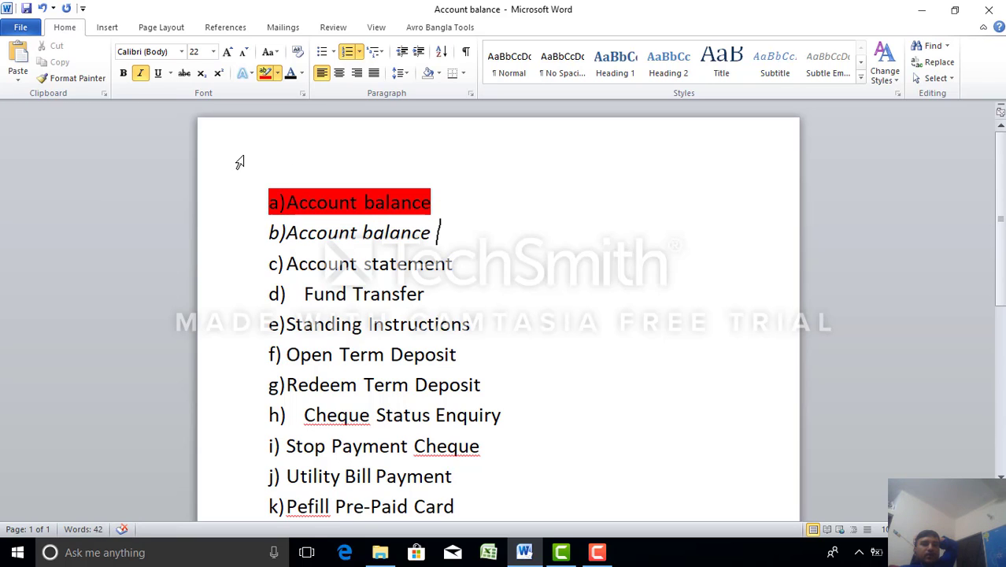
Step: Highlight "Account statement" in turquoise and "Open Term Deposit" in blue
{"action": "left_click", "coordinate": [278, 73]}
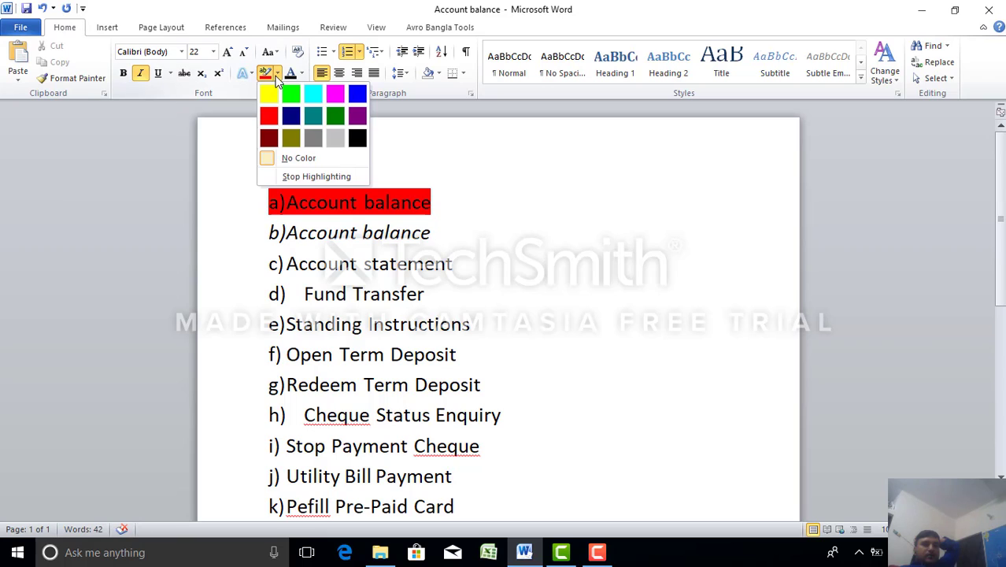
{"action": "left_click", "coordinate": [313, 98]}
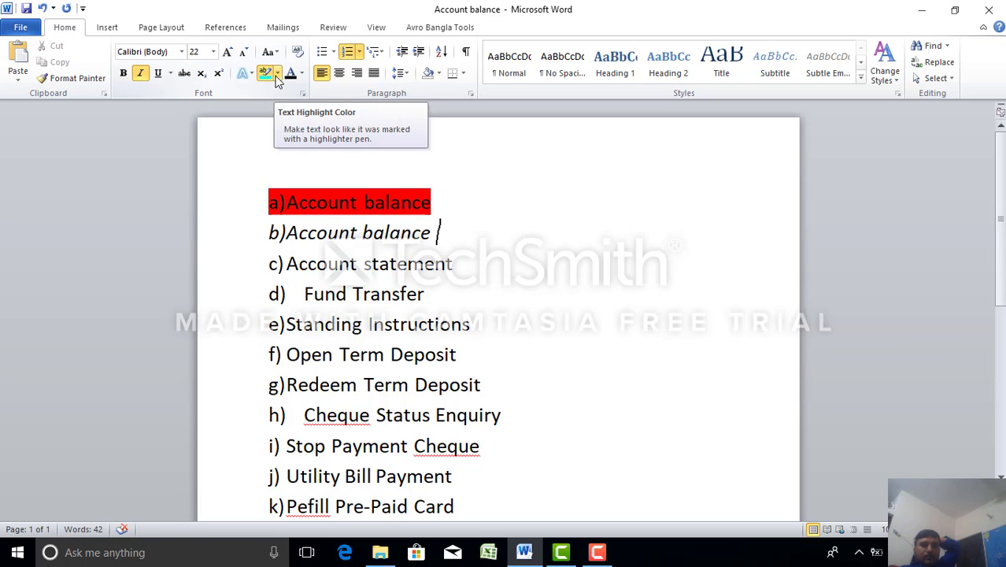
{"action": "mouse_move", "coordinate": [455, 265]}
{"action": "left_mouse_down"}
{"action": "mouse_move", "coordinate": [300, 253]}
{"action": "mouse_move", "coordinate": [270, 263]}
{"action": "left_mouse_up"}
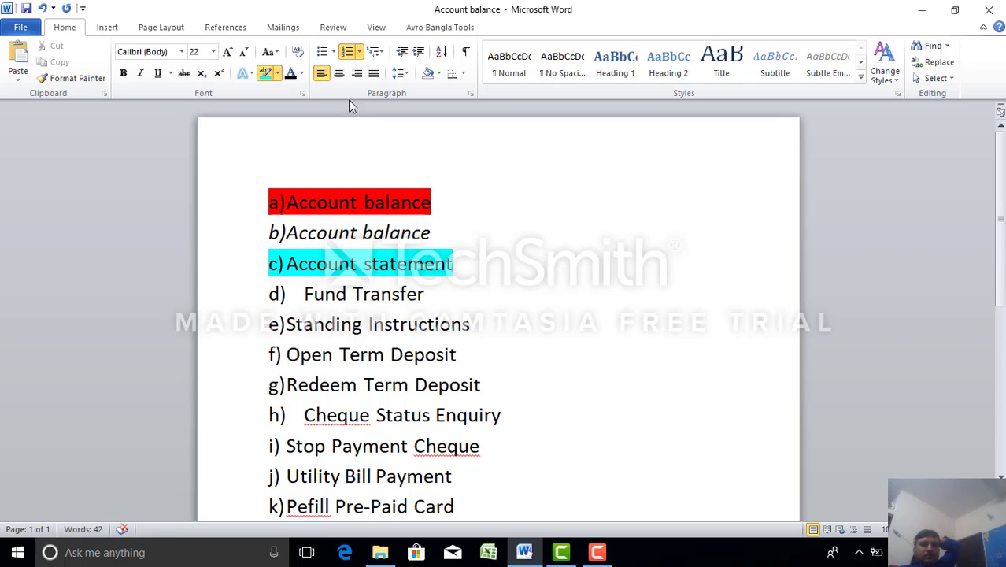
{"action": "left_click", "coordinate": [278, 74]}
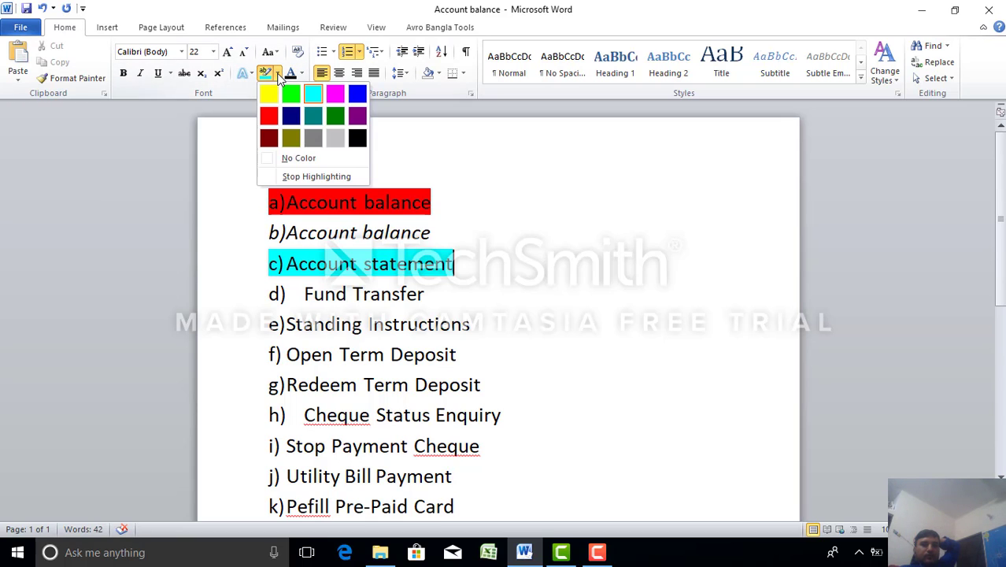
{"action": "left_click", "coordinate": [353, 95]}
{"action": "left_click_drag", "start_coordinate": [454, 356], "coordinate": [274, 354]}
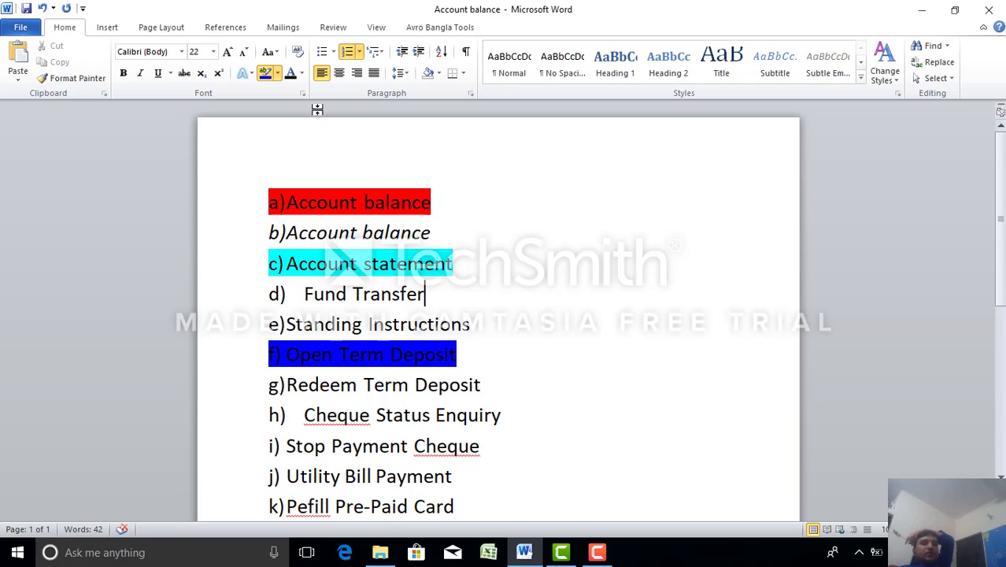
Step: Remove the highlighting from the first "Account balance", "Account statement" and "Open Term Deposit" items
{"action": "left_click", "coordinate": [278, 73]}
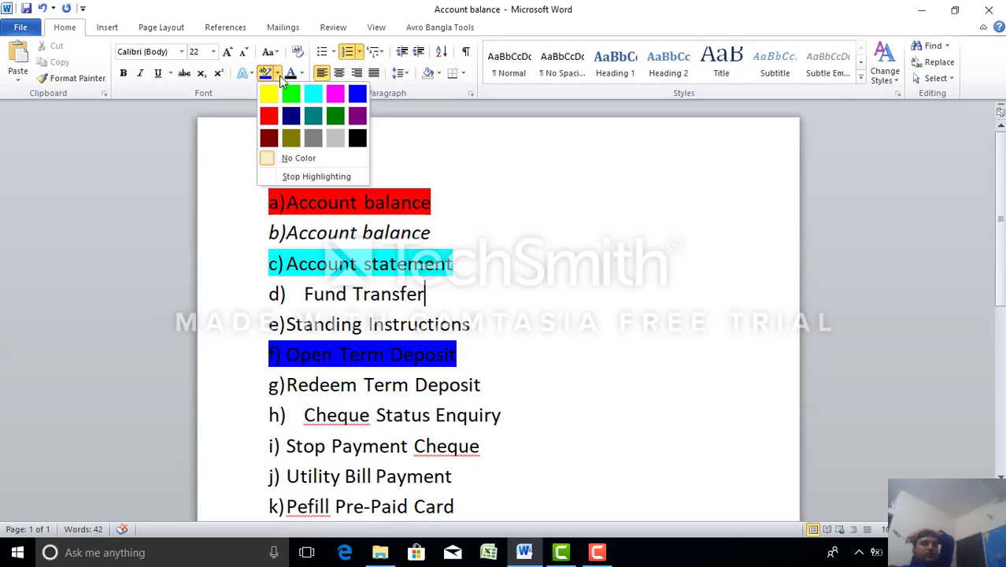
{"action": "left_click", "coordinate": [319, 161]}
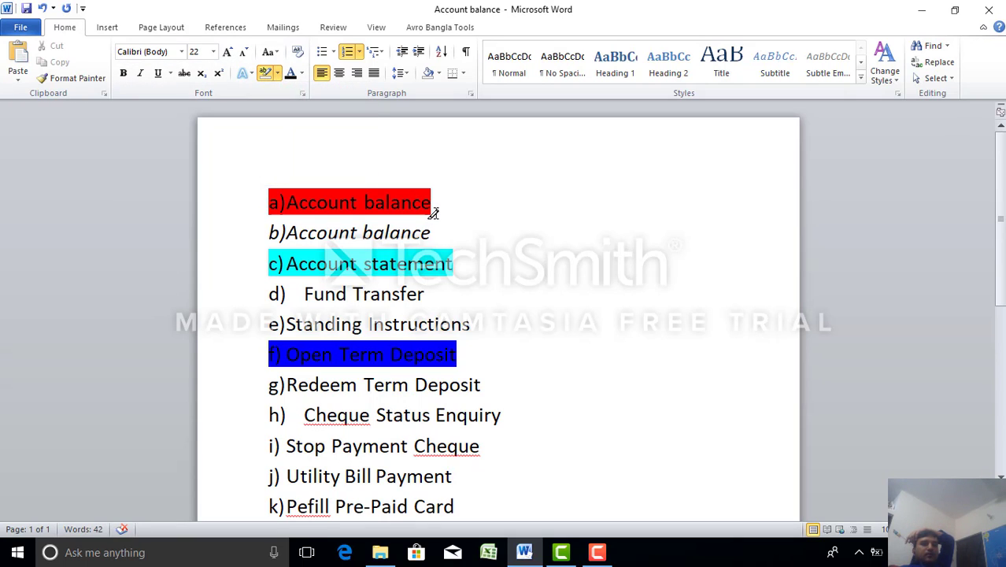
{"action": "left_click_drag", "start_coordinate": [432, 211], "coordinate": [285, 202]}
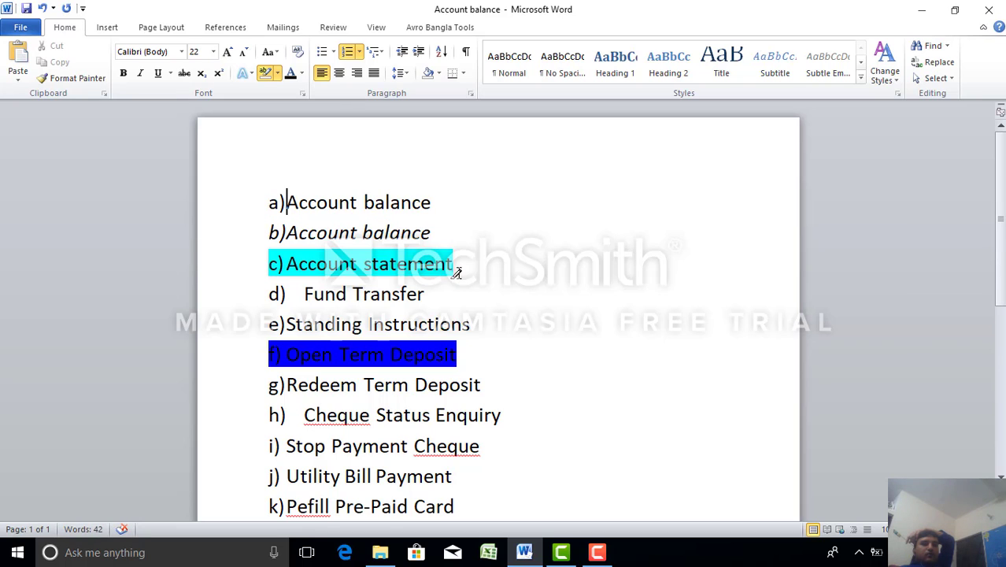
{"action": "left_click_drag", "start_coordinate": [456, 272], "coordinate": [267, 266]}
{"action": "left_click_drag", "start_coordinate": [461, 354], "coordinate": [268, 356]}
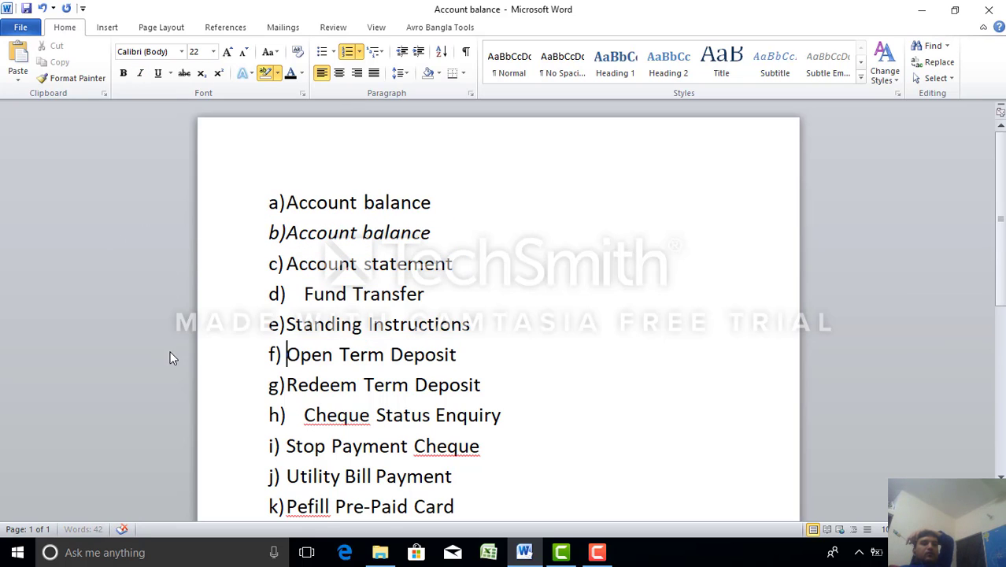
{"action": "left_click", "coordinate": [464, 271]}
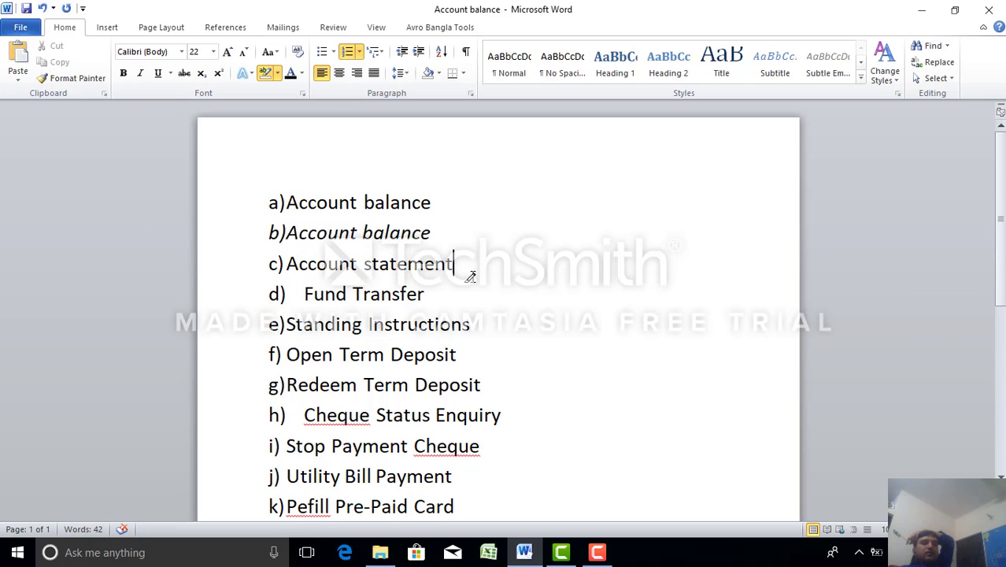
Step: Join "Fund Transfer" to the end of "Account statement", then split it back into its own list item
{"action": "left_click", "coordinate": [301, 294]}
{"action": "key", "text": "BackSpace"}
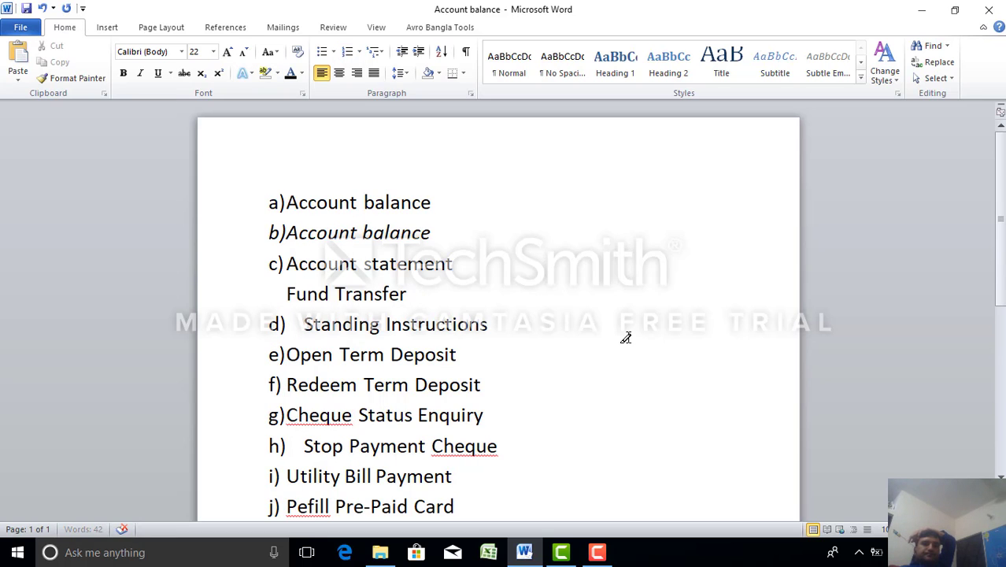
{"action": "key", "text": "BackSpace"}
{"action": "key", "text": "BackSpace"}
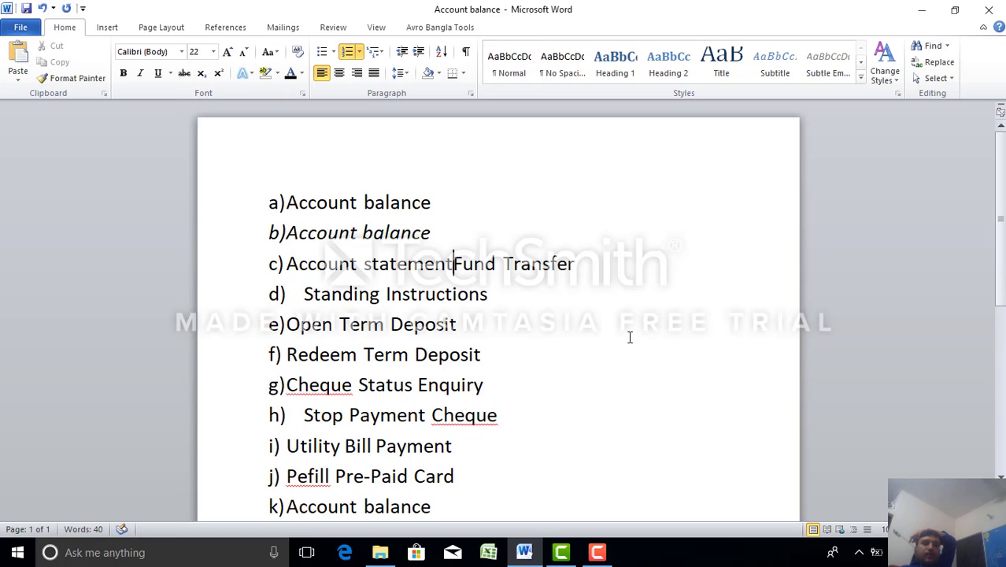
{"action": "key", "text": "Return"}
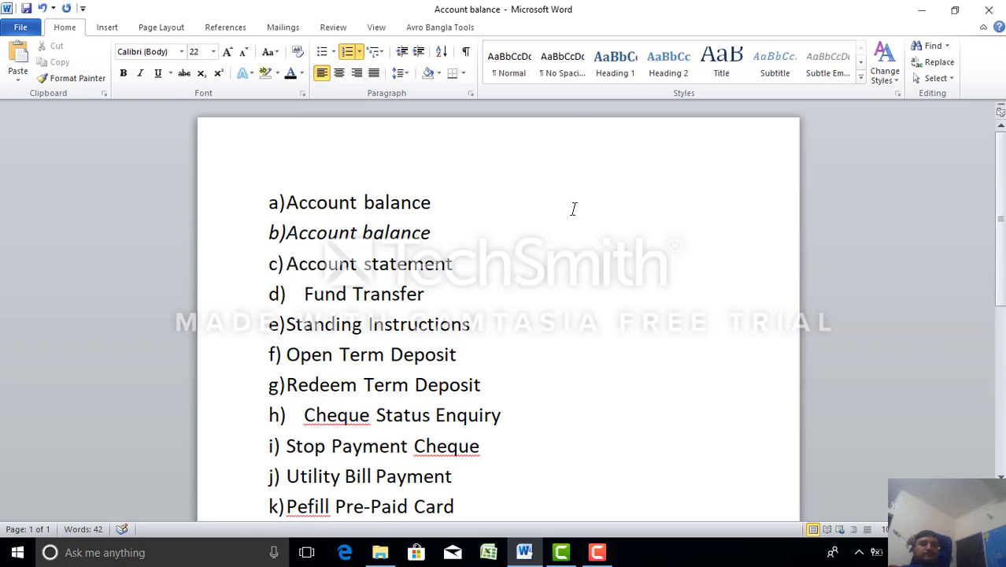
Step: Apply the pale blue outlined text effect to the word "Account" in the first list item
{"action": "left_click", "coordinate": [580, 264]}
{"action": "left_click", "coordinate": [251, 76]}
{"action": "left_click", "coordinate": [611, 272]}
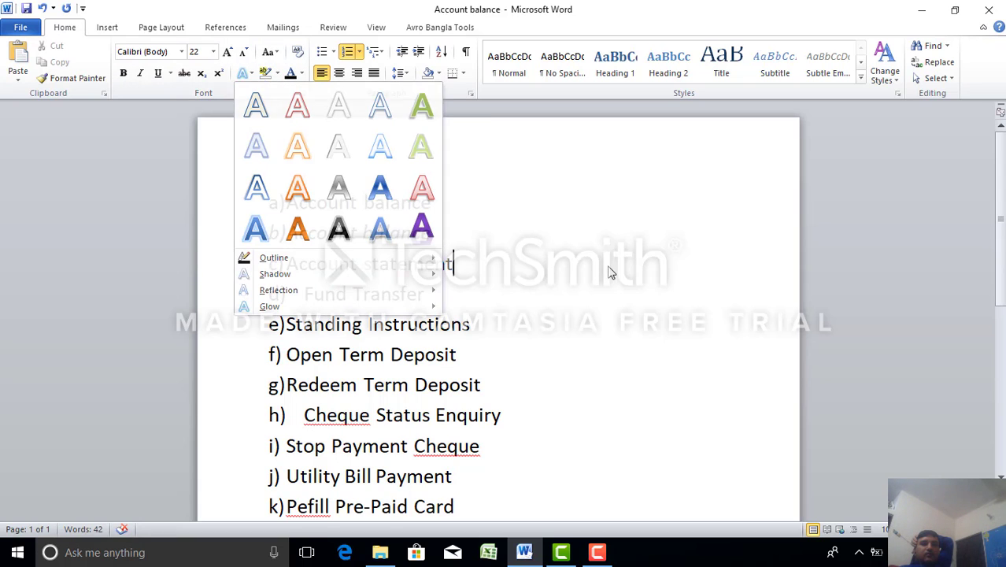
{"action": "left_click_drag", "start_coordinate": [298, 204], "coordinate": [291, 202]}
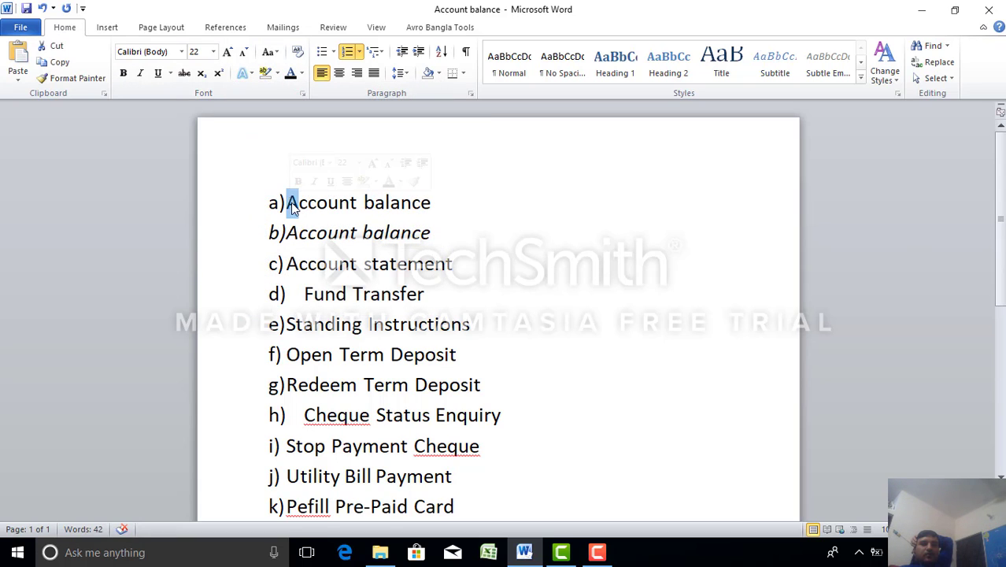
{"action": "left_click_drag", "start_coordinate": [355, 204], "coordinate": [277, 199]}
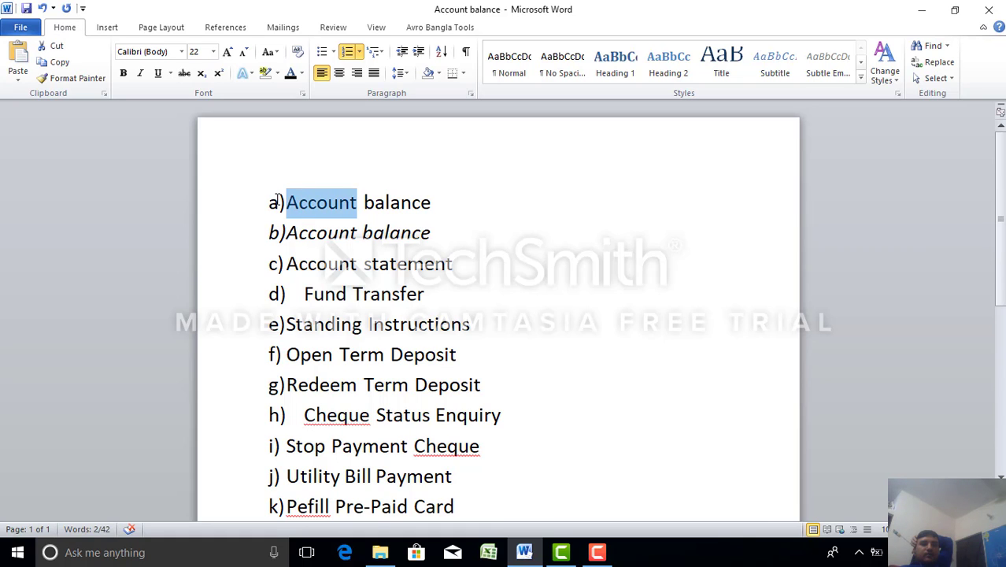
{"action": "left_click", "coordinate": [248, 76]}
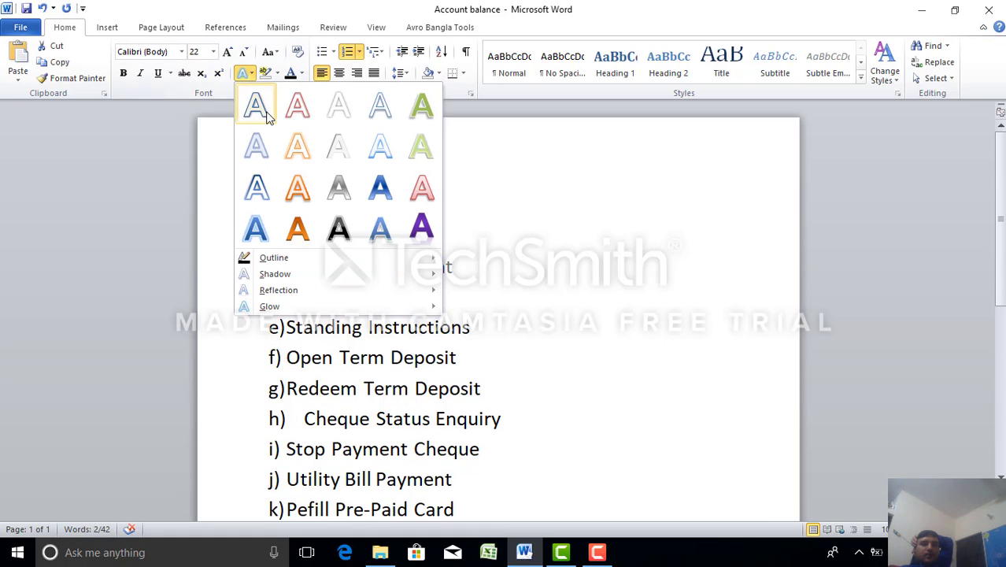
{"action": "left_click", "coordinate": [261, 146]}
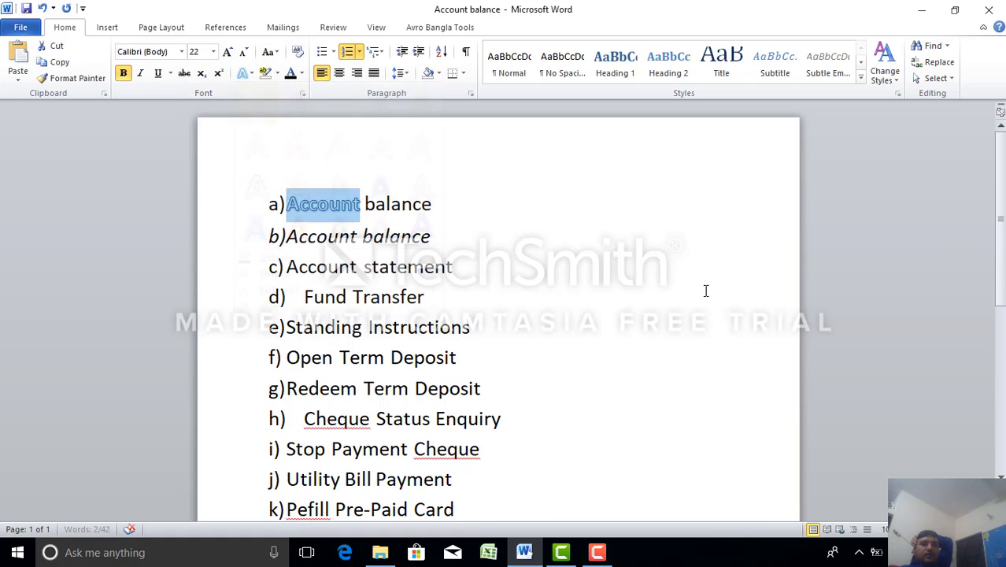
{"action": "left_click", "coordinate": [656, 276]}
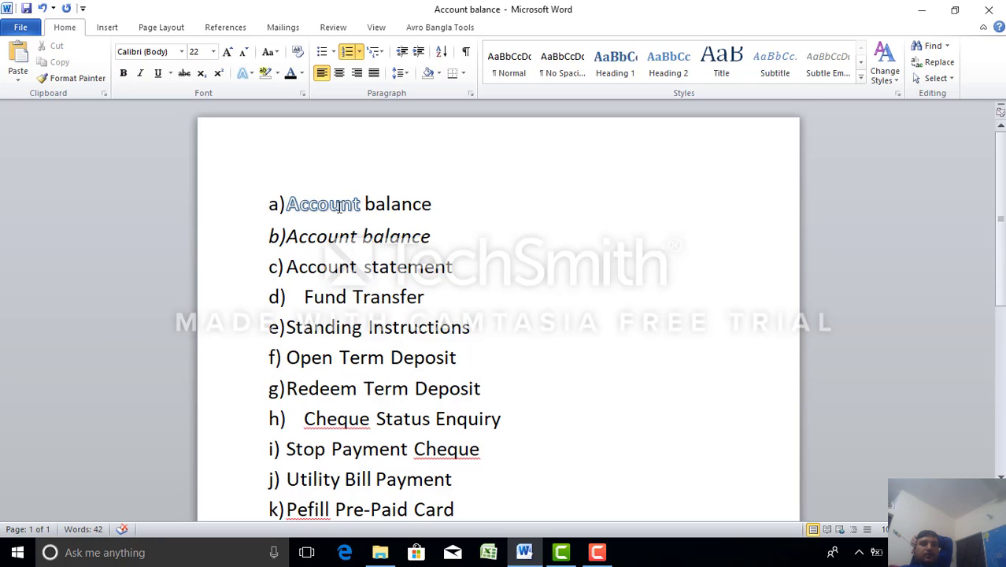
Step: Apply the solid blue gradient text effect to the entire services list
{"action": "left_click_drag", "start_coordinate": [247, 198], "coordinate": [450, 524]}
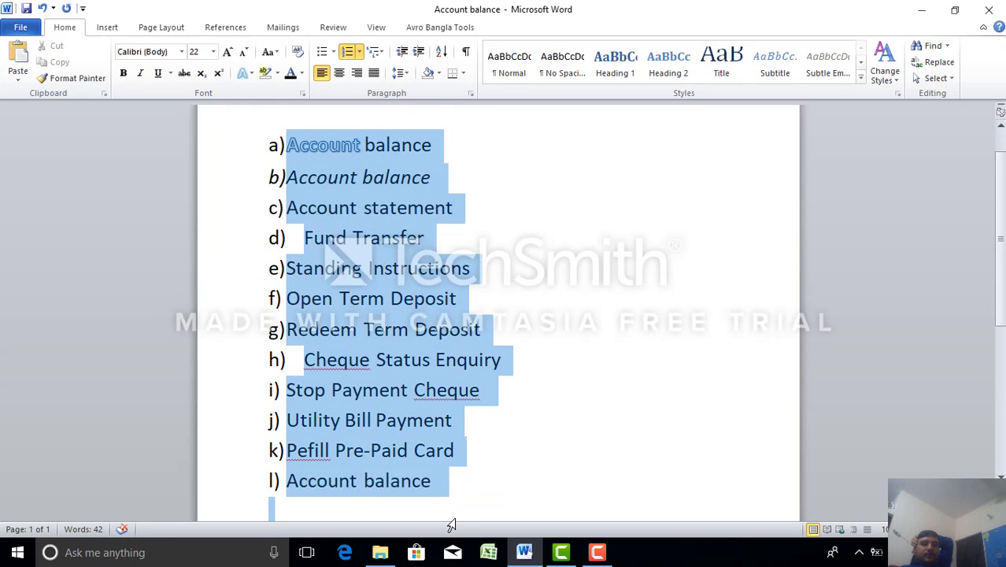
{"action": "left_click", "coordinate": [252, 73]}
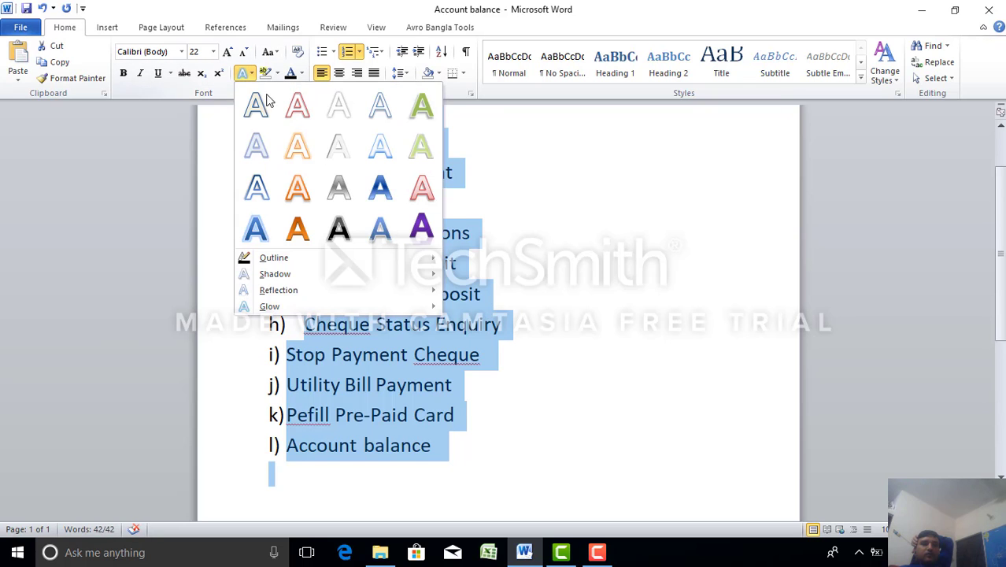
{"action": "left_click", "coordinate": [378, 192]}
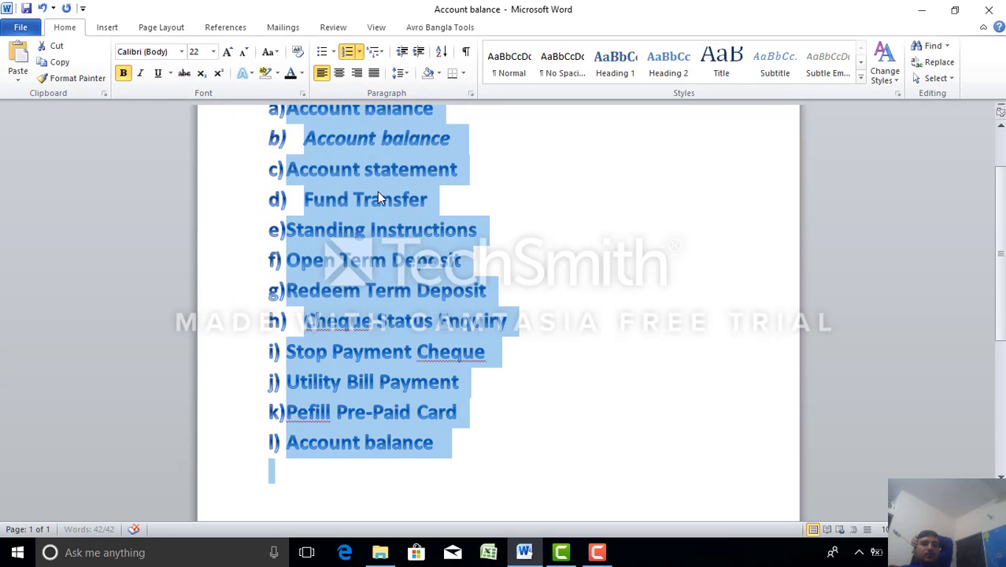
{"action": "left_click", "coordinate": [795, 351]}
{"action": "left_click", "coordinate": [631, 308]}
{"action": "scroll", "coordinate": [426, 392], "scroll_direction": "up", "scroll_amount": 2}
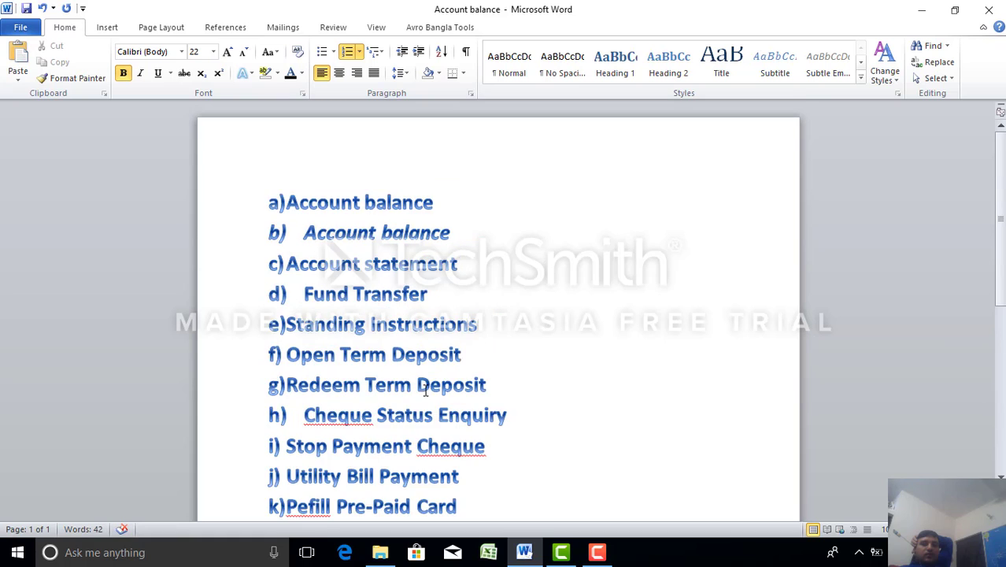
{"action": "scroll", "coordinate": [428, 388], "scroll_direction": "down", "scroll_amount": 3}
{"action": "scroll", "coordinate": [429, 383], "scroll_direction": "up", "scroll_amount": 2}
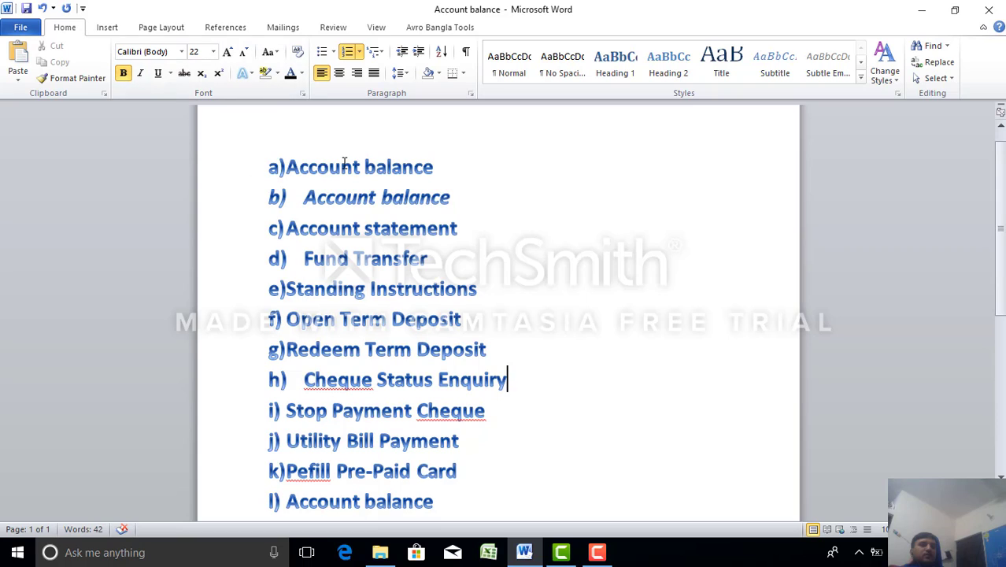
Step: Save the document
{"action": "left_click", "coordinate": [306, 195]}
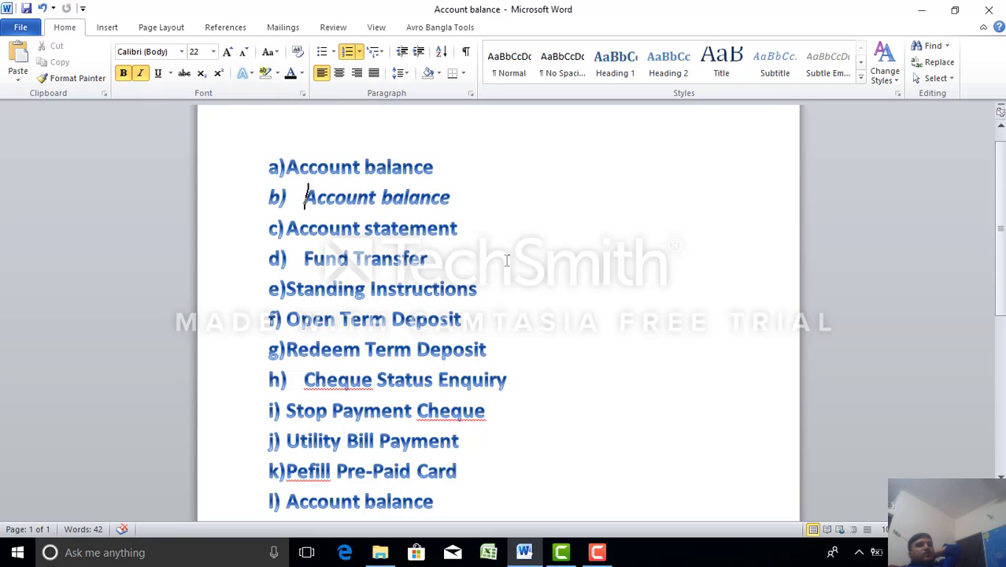
{"action": "left_click", "coordinate": [26, 8]}
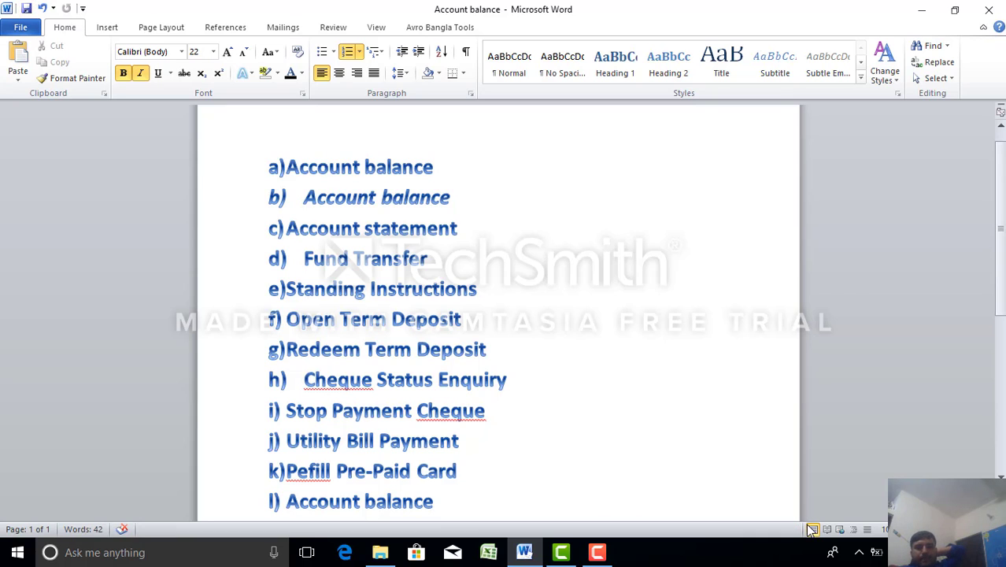
{"action": "left_click", "coordinate": [608, 549]}
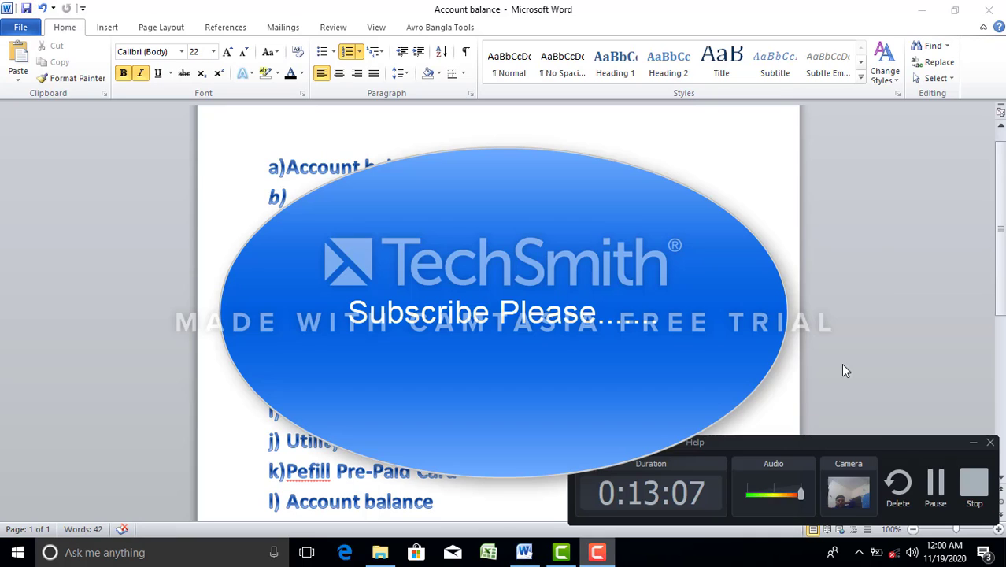
{"action": "left_click", "coordinate": [974, 493]}
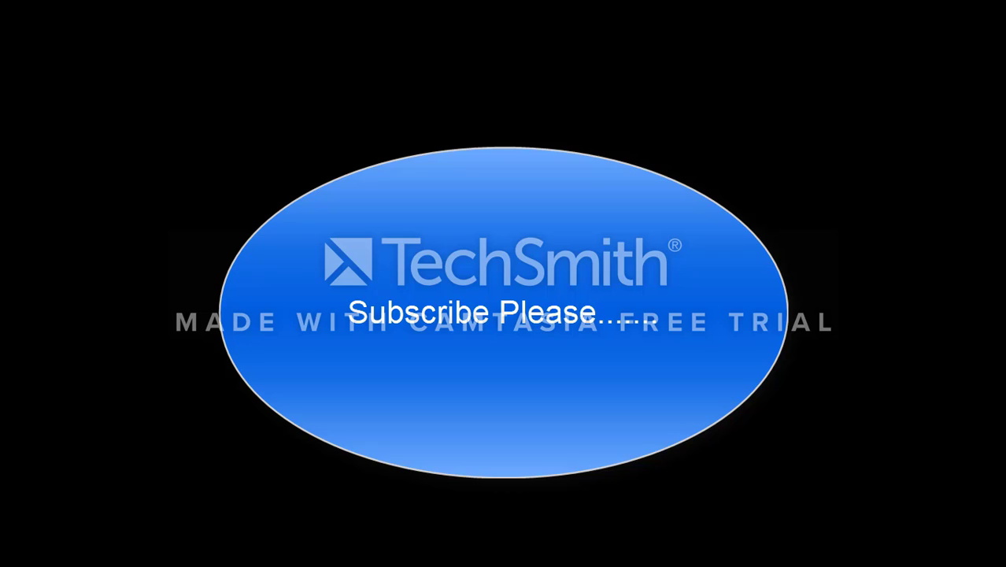